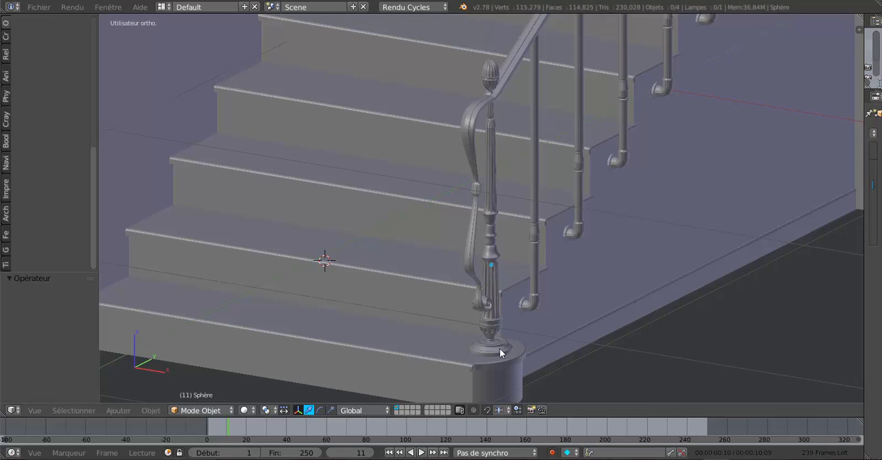
# Examine the staircase's newel post, its ornamental S-shaped bracket and the scroll at its base from near and far.
pyautogui.scroll(3, 495, 355)
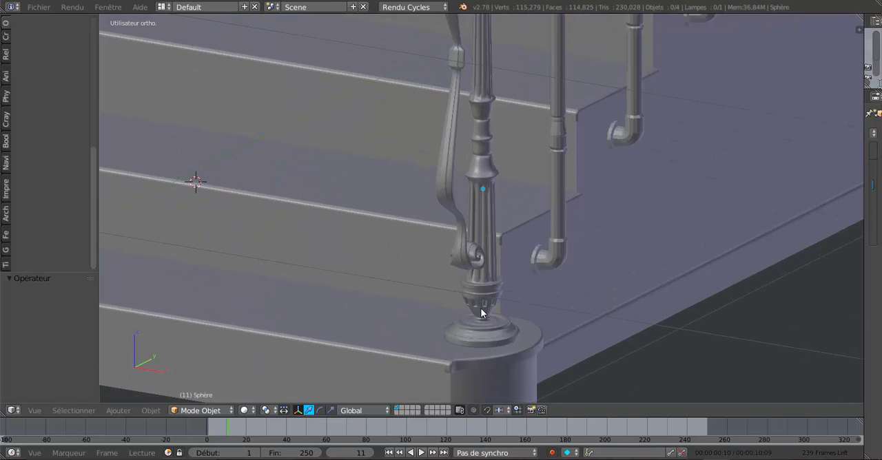
pyautogui.scroll(-3, 480, 309)
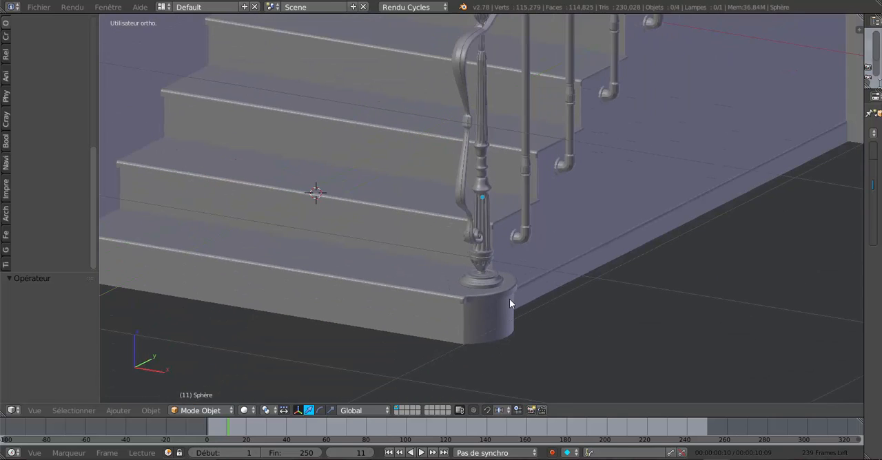
pyautogui.scroll(-2, 505, 312)
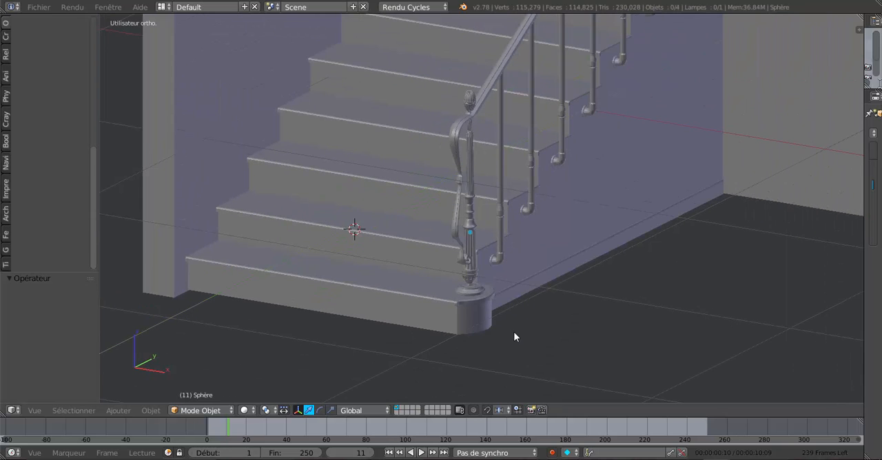
pyautogui.moveTo(514, 336); pyautogui.dragTo(482, 251, button='middle')
pyautogui.scroll(3, 462, 337)
pyautogui.scroll(5, 472, 264)
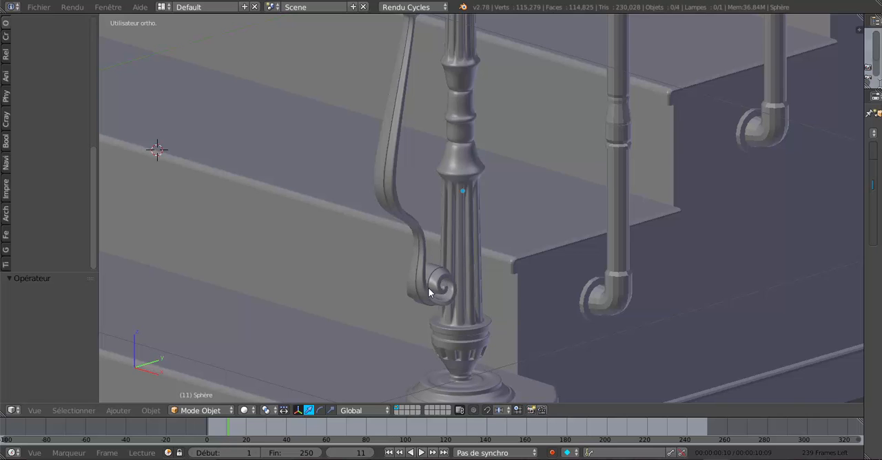
pyautogui.scroll(-3, 445, 284)
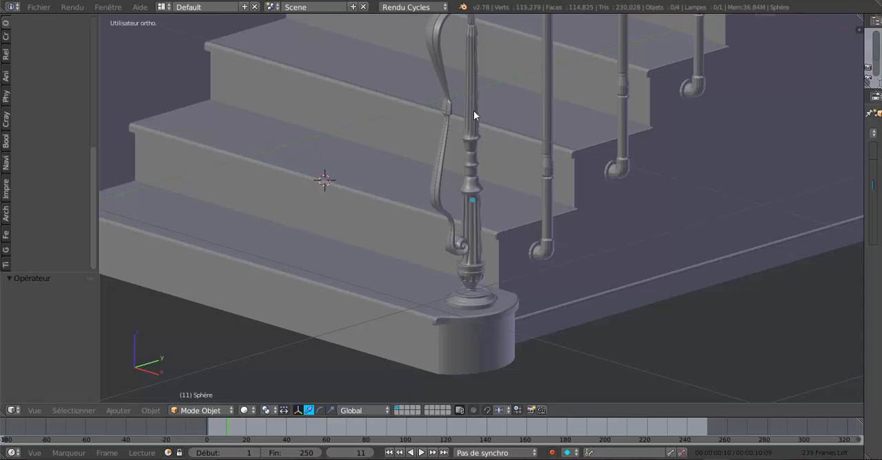
pyautogui.scroll(-3, 474, 111)
pyautogui.keyDown('shift'); pyautogui.moveTo(450, 249); pyautogui.dragTo(422, 313, button='middle'); pyautogui.keyUp('shift')
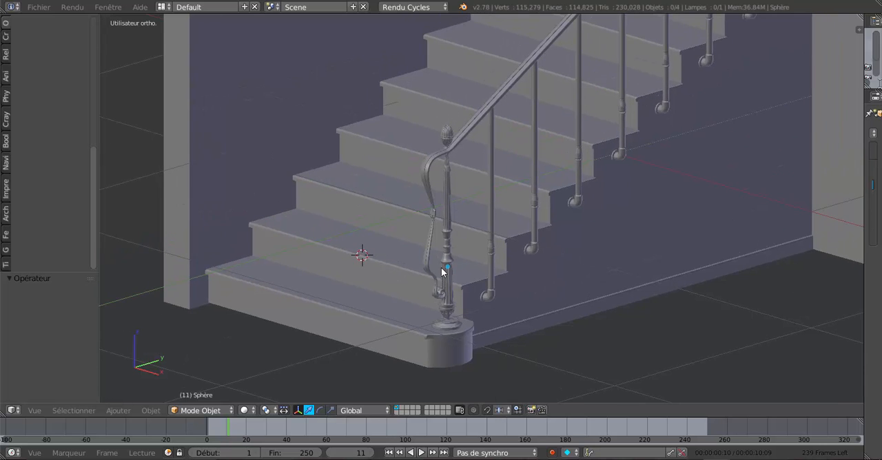
pyautogui.scroll(2, 441, 268)
pyautogui.keyDown('shift'); pyautogui.moveTo(415, 251); pyautogui.dragTo(434, 217, button='middle'); pyautogui.keyUp('shift')
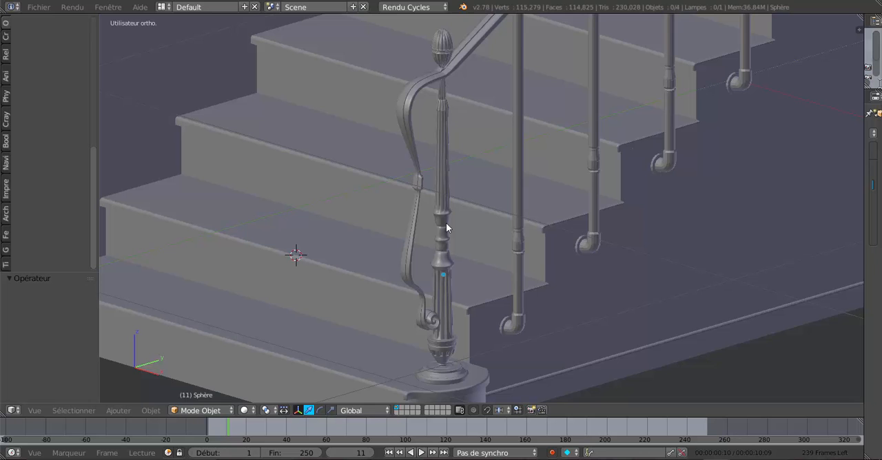
pyautogui.scroll(1, 446, 223)
pyautogui.keyDown('shift'); pyautogui.moveTo(443, 282); pyautogui.dragTo(458, 184, button='middle'); pyautogui.keyUp('shift')
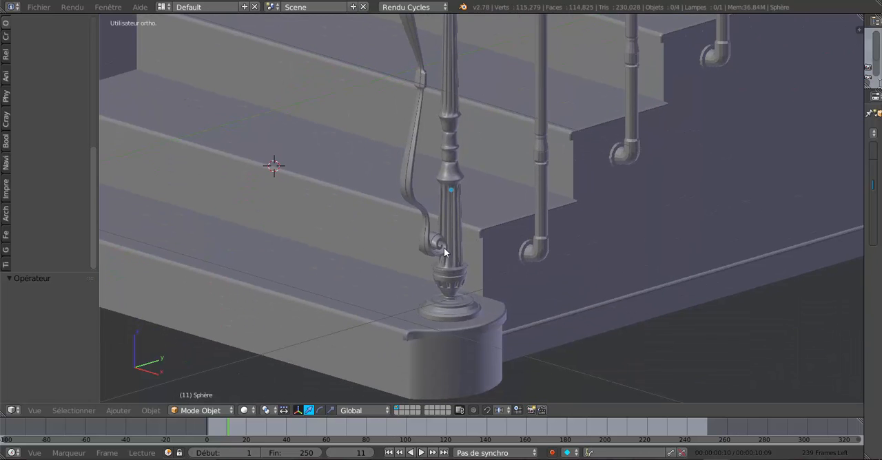
# Switch to the Blender file with the single-scroll bar and examine its curled end from the side.
pyautogui.moveTo(731, 459)
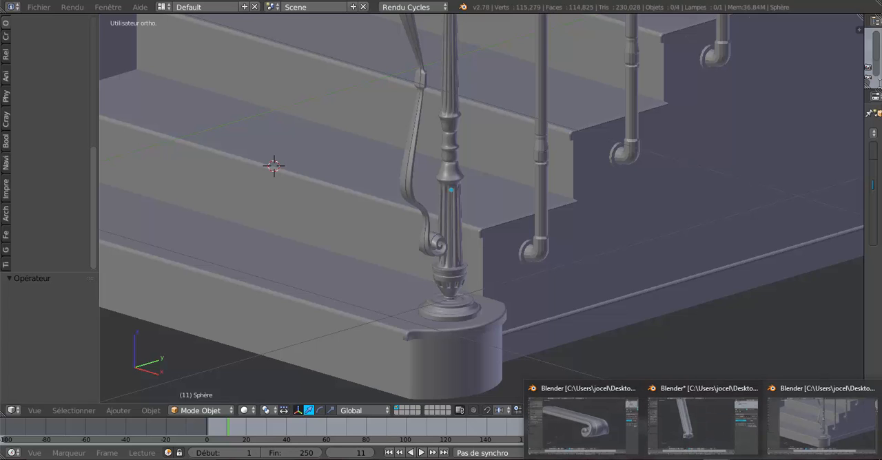
pyautogui.click(582, 417)
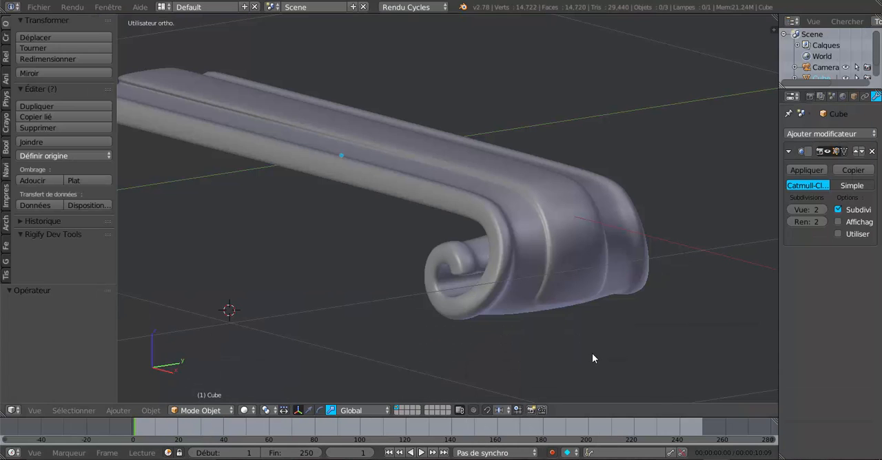
pyautogui.moveTo(547, 334); pyautogui.dragTo(593, 340, button='middle')
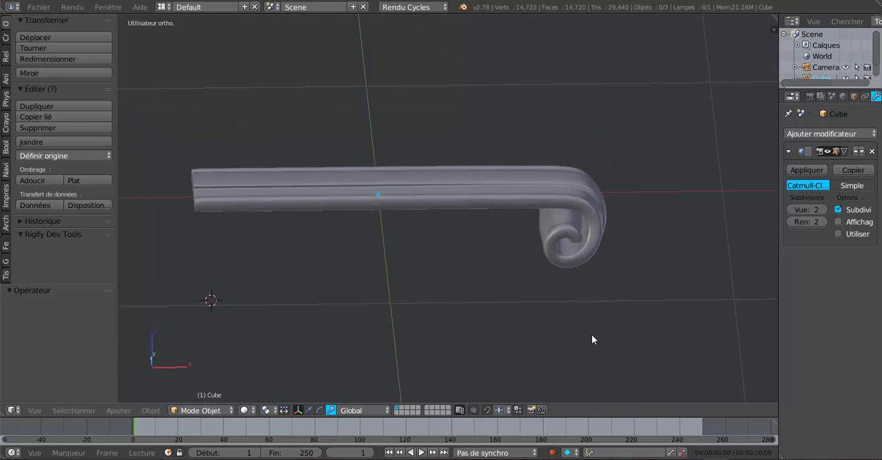
# Switch to the Blender file with the tapered moulded bar and examine its profile and the scrolls at both ends.
pyautogui.moveTo(697, 459)
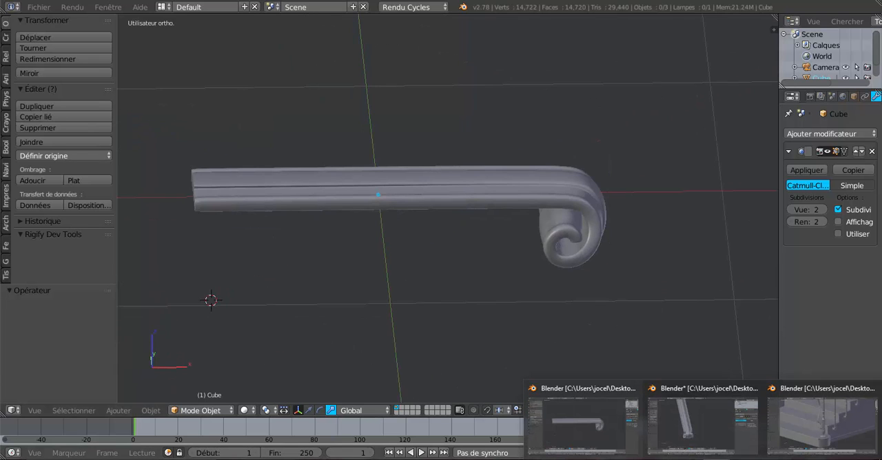
pyautogui.click(692, 422)
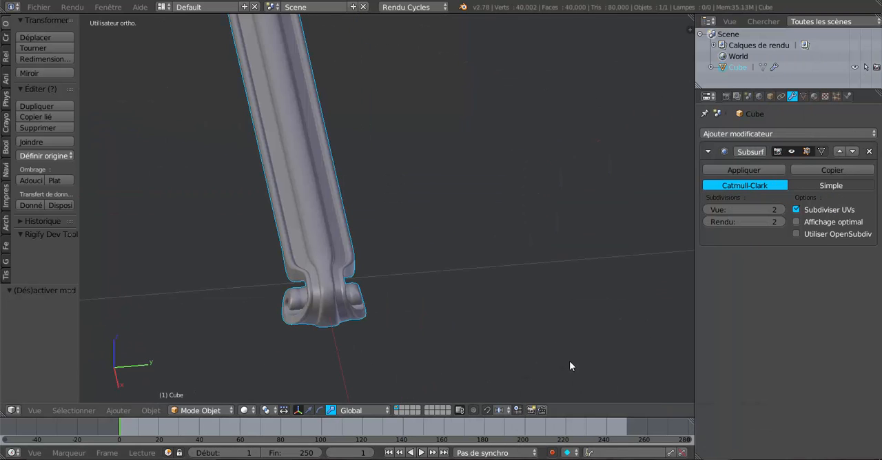
pyautogui.moveTo(516, 286); pyautogui.dragTo(464, 320, button='middle')
pyautogui.scroll(3, 510, 284)
pyautogui.keyDown('shift'); pyautogui.moveTo(517, 277); pyautogui.dragTo(429, 337, button='middle'); pyautogui.keyUp('shift')
pyautogui.scroll(3, 475, 265)
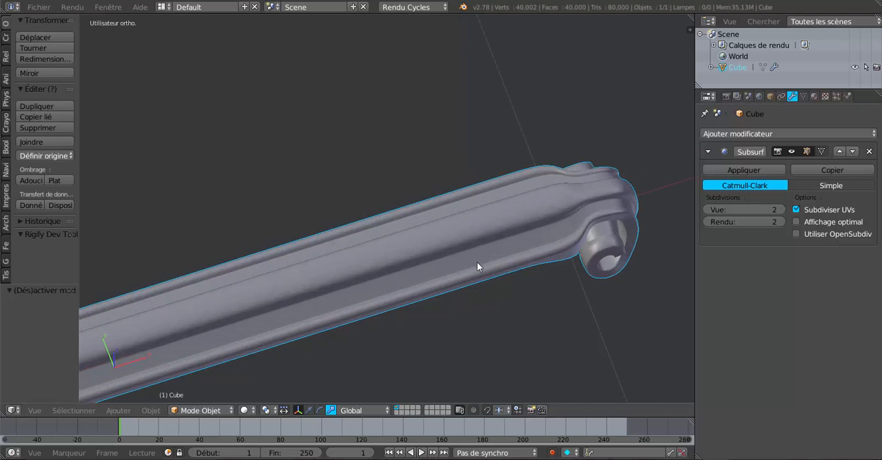
pyautogui.scroll(-4, 543, 227)
pyautogui.moveTo(465, 306); pyautogui.dragTo(533, 271, button='middle')
pyautogui.keyDown('shift'); pyautogui.moveTo(439, 294); pyautogui.dragTo(466, 308, button='middle'); pyautogui.keyUp('shift')
pyautogui.scroll(-4, 465, 307)
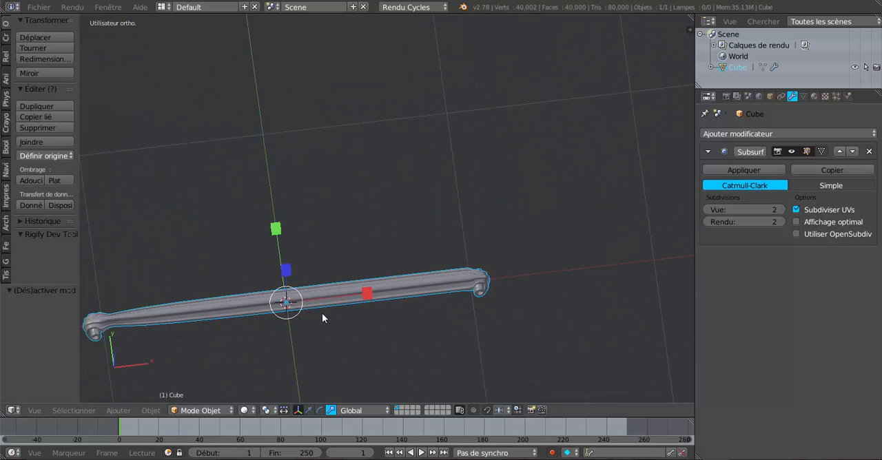
pyautogui.keyDown('shift'); pyautogui.moveTo(321, 313); pyautogui.dragTo(484, 265, button='middle'); pyautogui.keyUp('shift')
pyautogui.scroll(3, 476, 267)
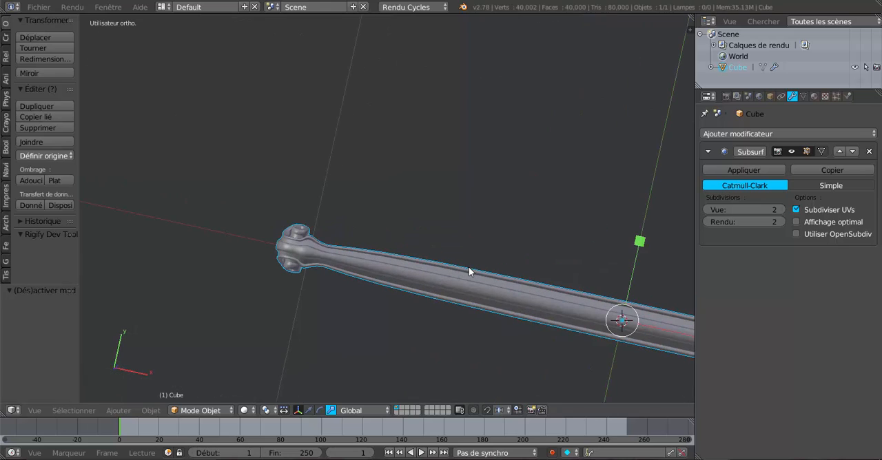
pyautogui.scroll(2, 469, 268)
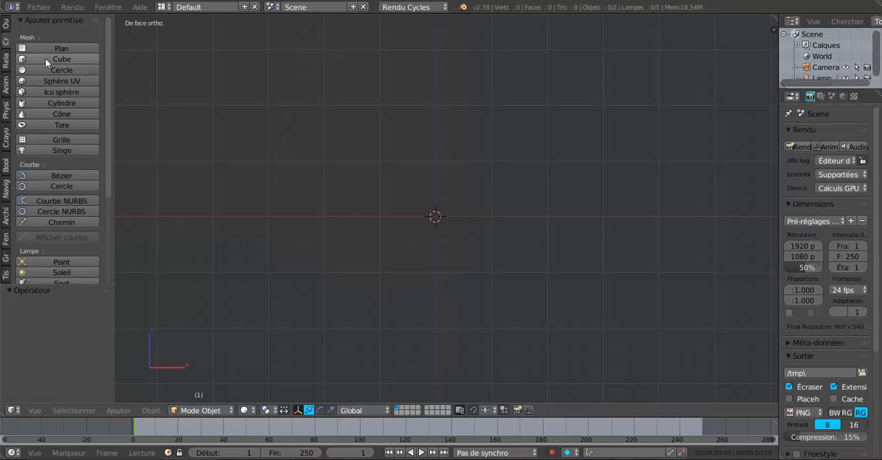
# Add a cube and scale it down along Z into a flat slab, to about 9% of its height.
pyautogui.click(45, 57)
pyautogui.click(331, 411)
pyautogui.moveTo(437, 141); pyautogui.dragTo(440, 200)
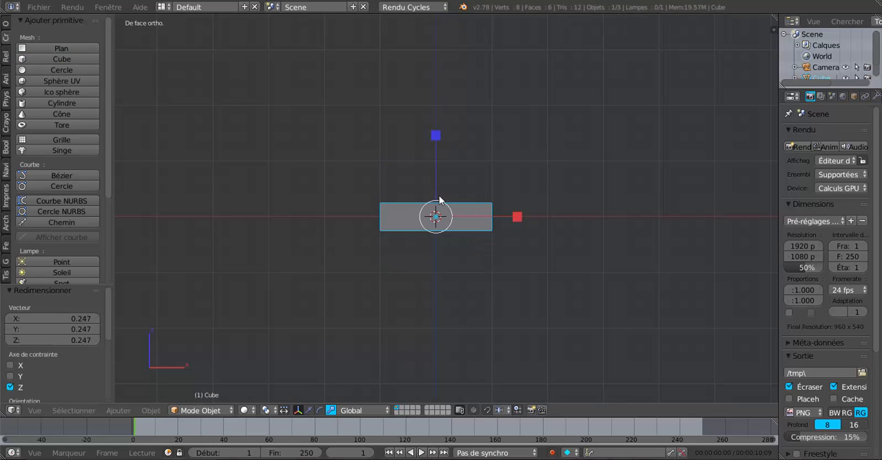
pyautogui.moveTo(436, 136); pyautogui.dragTo(446, 181)
pyautogui.scroll(2, 447, 186)
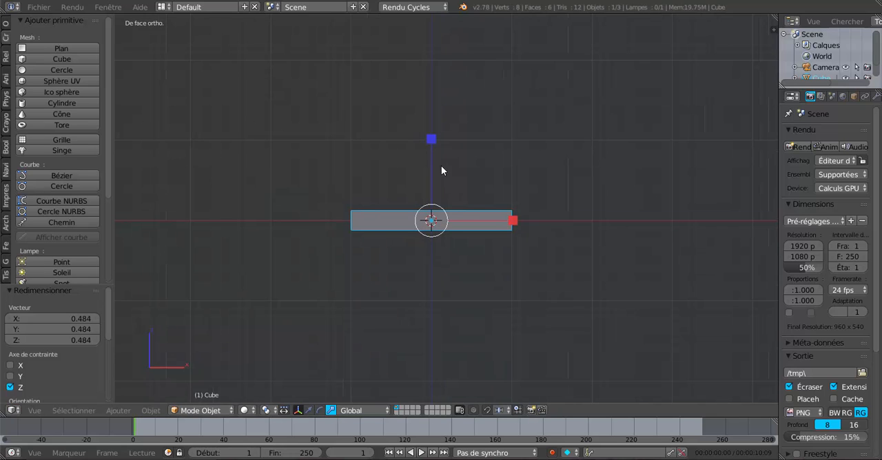
pyautogui.moveTo(431, 147); pyautogui.dragTo(433, 159)
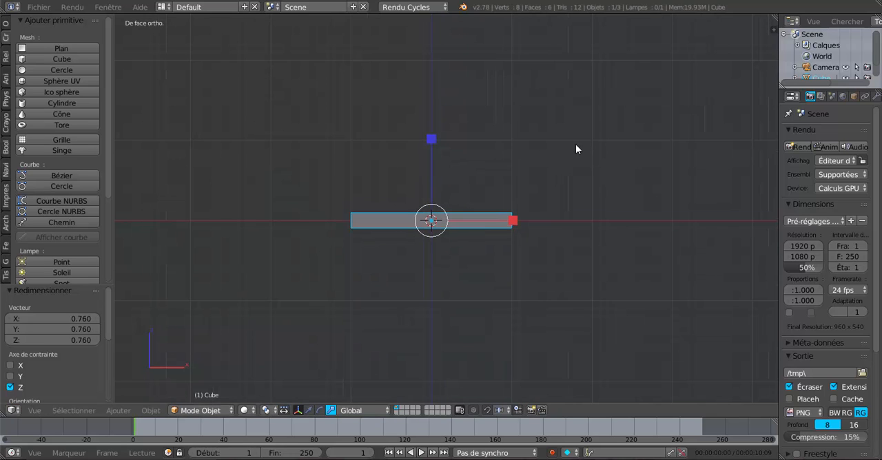
# Scale the slab down along Y into a narrow bar, to about 16% of its width.
pyautogui.press('KP_7')
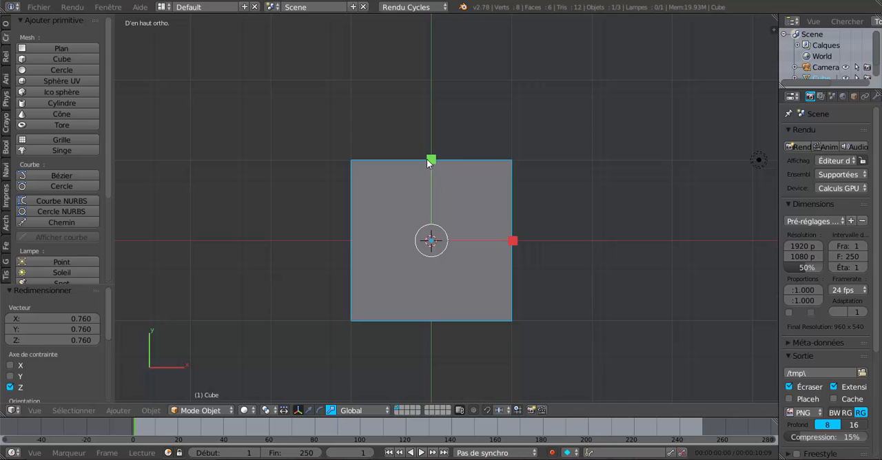
pyautogui.moveTo(431, 161); pyautogui.dragTo(435, 234)
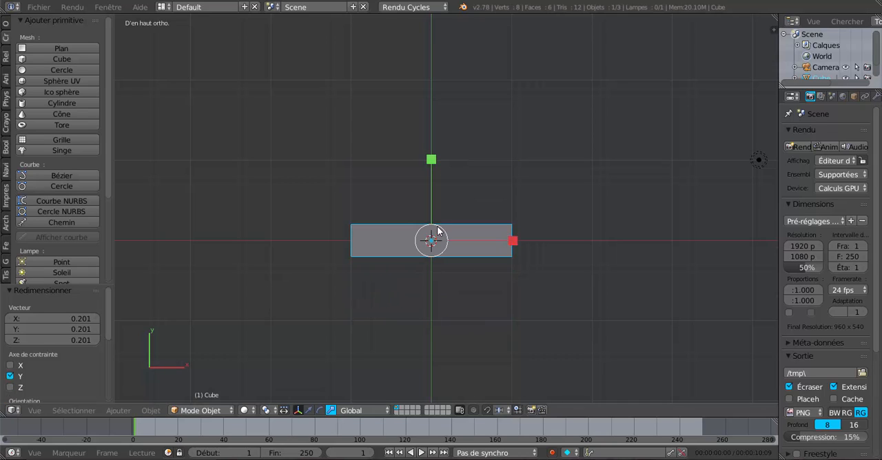
pyautogui.moveTo(432, 160); pyautogui.dragTo(436, 175)
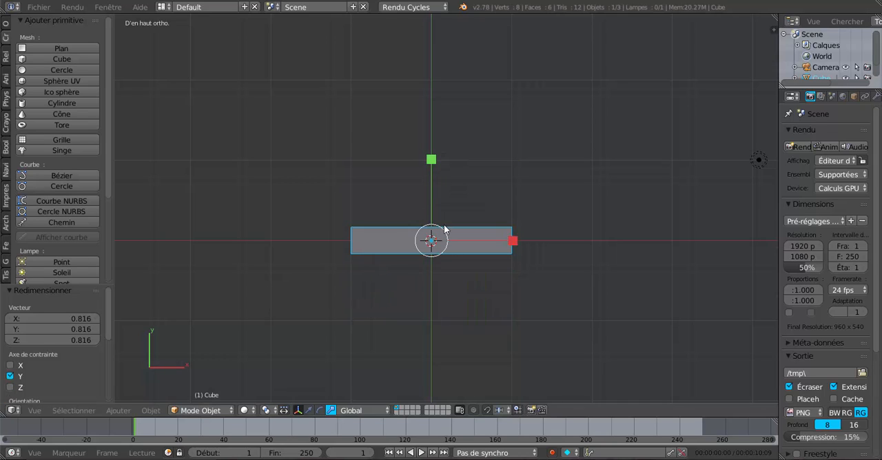
# Thin the bar further along Z to about half its thickness.
pyautogui.moveTo(473, 274); pyautogui.dragTo(477, 184, button='middle')
pyautogui.moveTo(457, 153); pyautogui.dragTo(456, 186)
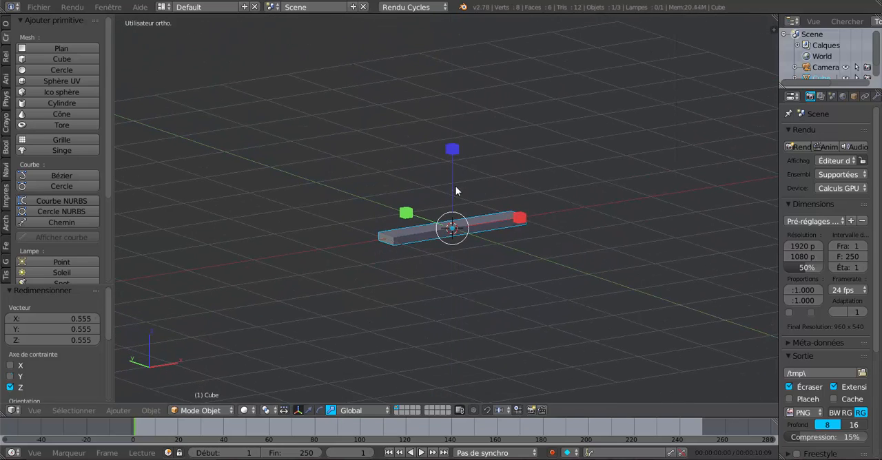
pyautogui.moveTo(455, 186); pyautogui.dragTo(516, 262, button='middle')
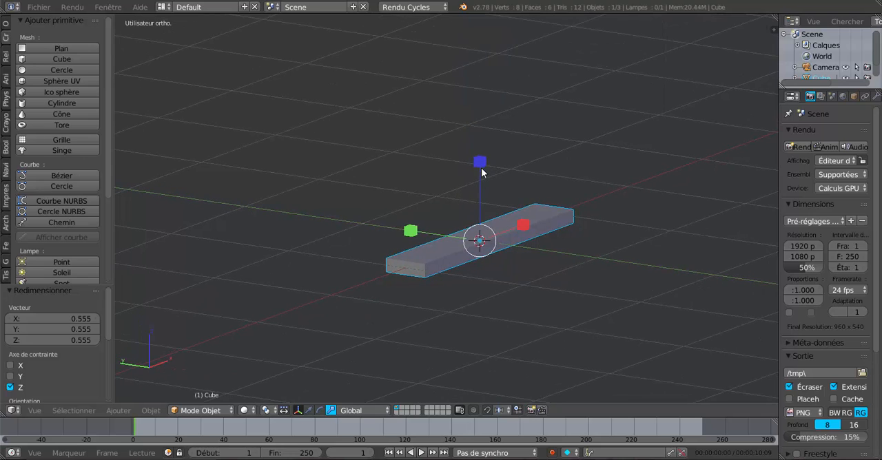
pyautogui.moveTo(480, 163); pyautogui.dragTo(480, 170)
pyautogui.moveTo(528, 257); pyautogui.dragTo(480, 247, button='middle')
# Extrude the bar's two long side faces in Edit Mode and scale them outward along Y by about 1.401.
pyautogui.press('Tab')
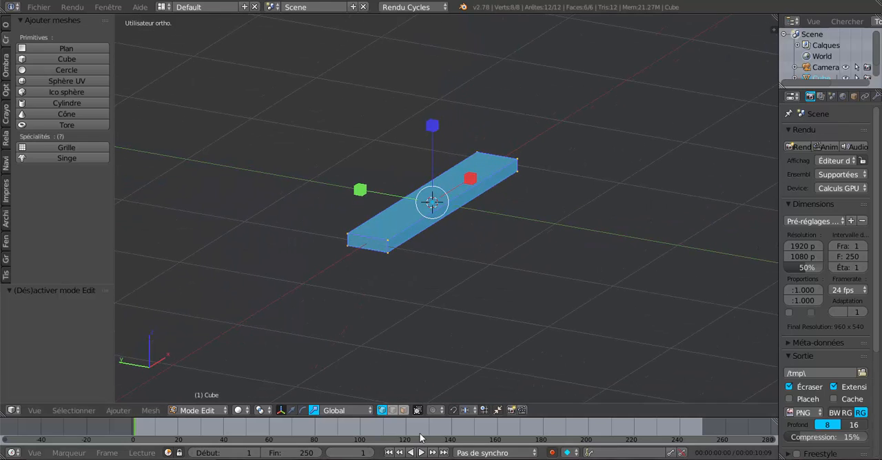
pyautogui.click(404, 410)
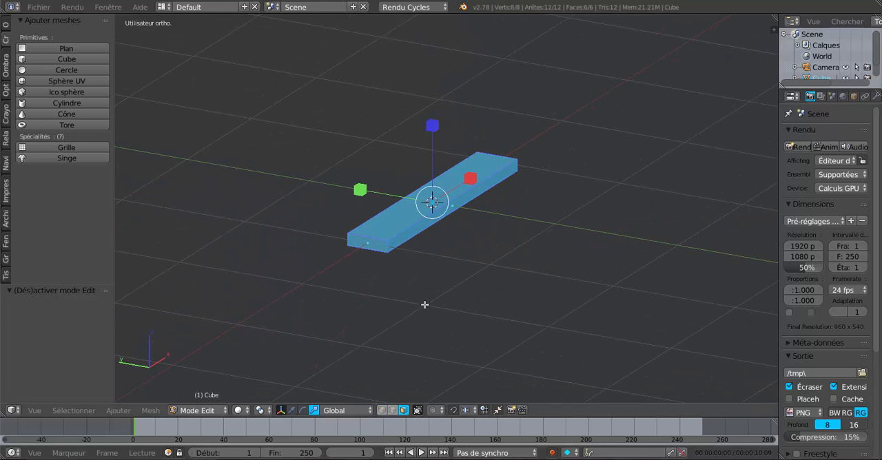
pyautogui.rightClick(456, 206)
pyautogui.moveTo(436, 263); pyautogui.dragTo(546, 291, button='middle')
pyautogui.keyDown('shift'); pyautogui.rightClick(461, 220); pyautogui.keyUp('shift')
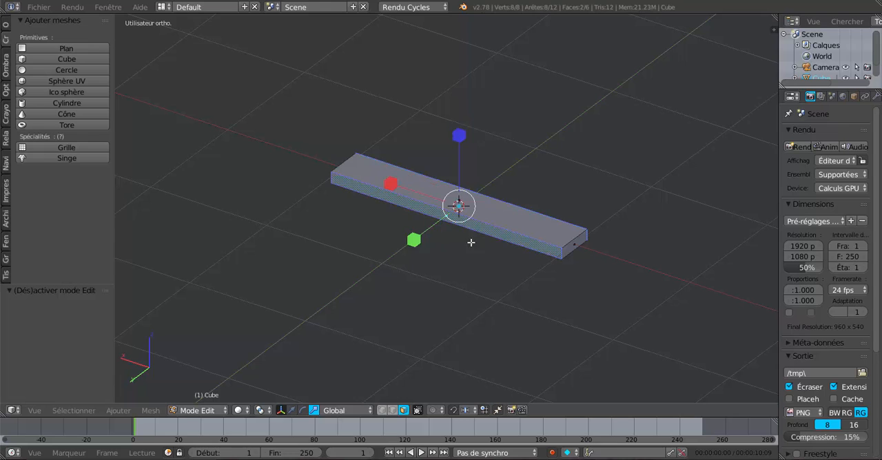
pyautogui.moveTo(471, 243); pyautogui.dragTo(485, 320, button='middle')
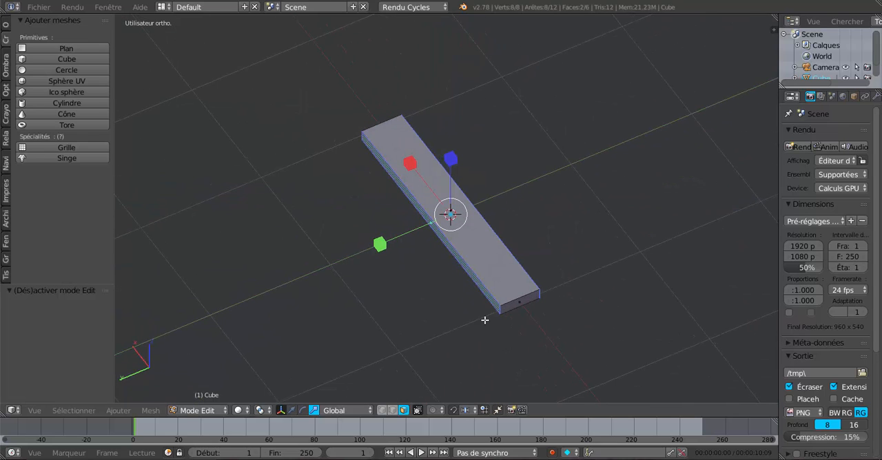
pyautogui.press('e')
pyautogui.click(385, 250)
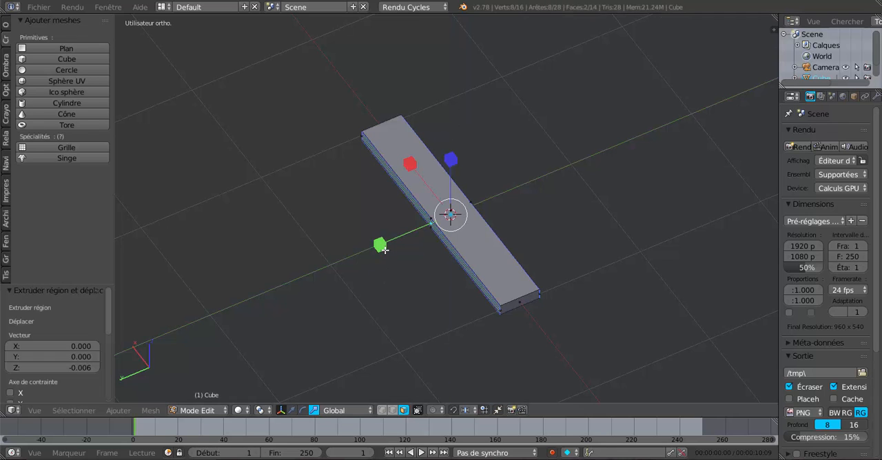
pyautogui.press('s')
pyautogui.press('y')
pyautogui.click(355, 261)
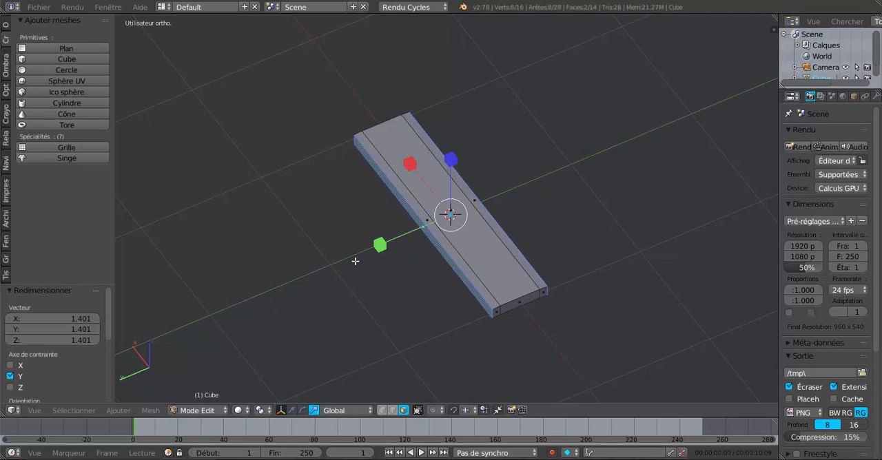
pyautogui.click(238, 410)
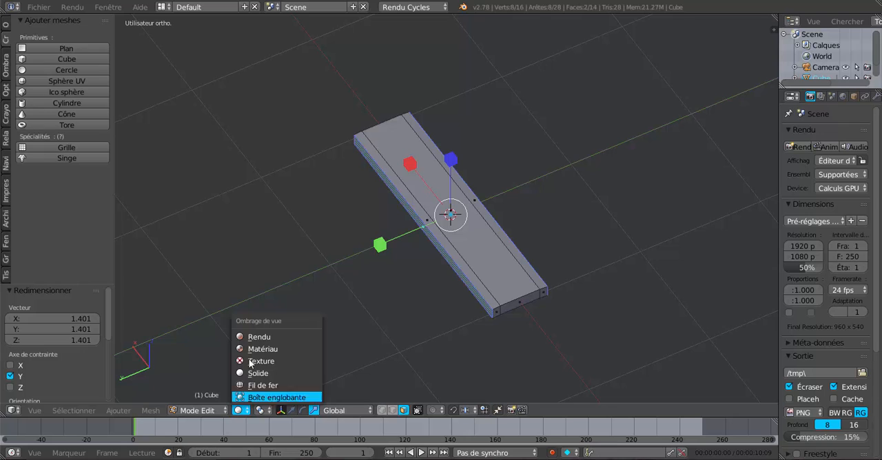
pyautogui.click(260, 412)
pyautogui.click(303, 360)
# Cut three evenly spaced lengthwise edge loops into the extruded strip on the bar's negative Y side.
pyautogui.moveTo(341, 344); pyautogui.dragTo(313, 335, button='middle')
pyautogui.keyDown('shift'); pyautogui.moveTo(467, 341); pyautogui.dragTo(463, 293, button='middle'); pyautogui.keyUp('shift')
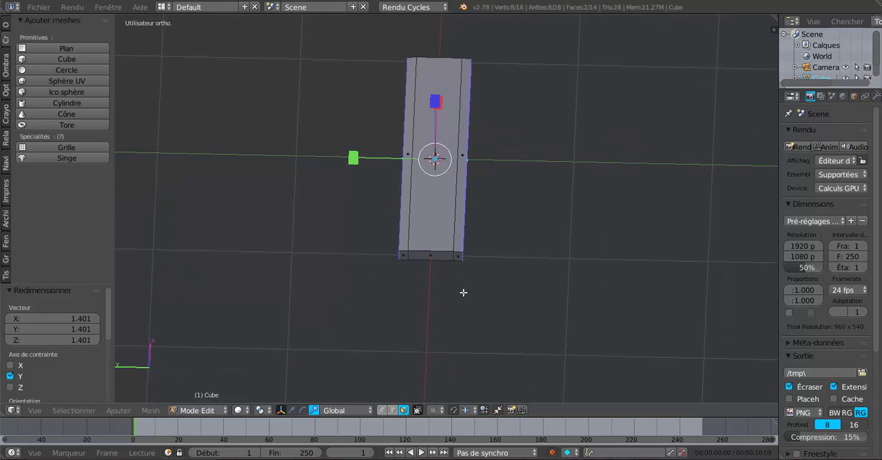
pyautogui.scroll(3, 465, 289)
pyautogui.hotkey('ctrl', 'r')
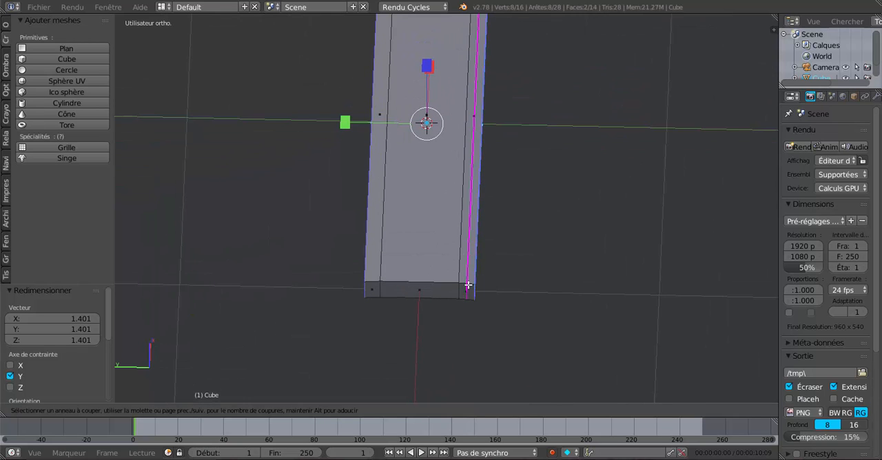
pyautogui.scroll(2, 468, 285)
pyautogui.click(468, 285)
pyautogui.rightClick(468, 284)
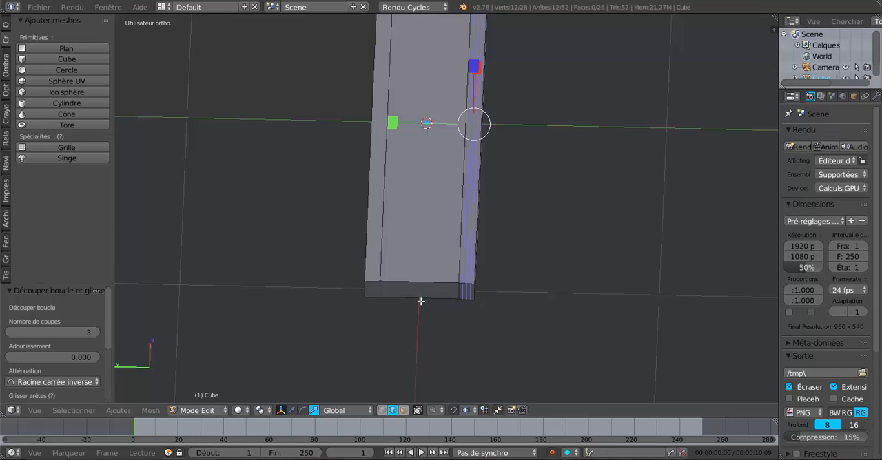
# Cut three evenly spaced lengthwise edge loops into the extruded strip on the bar's positive Y side.
pyautogui.hotkey('ctrl', 'r')
pyautogui.scroll(1, 374, 283)
pyautogui.scroll(1, 374, 284)
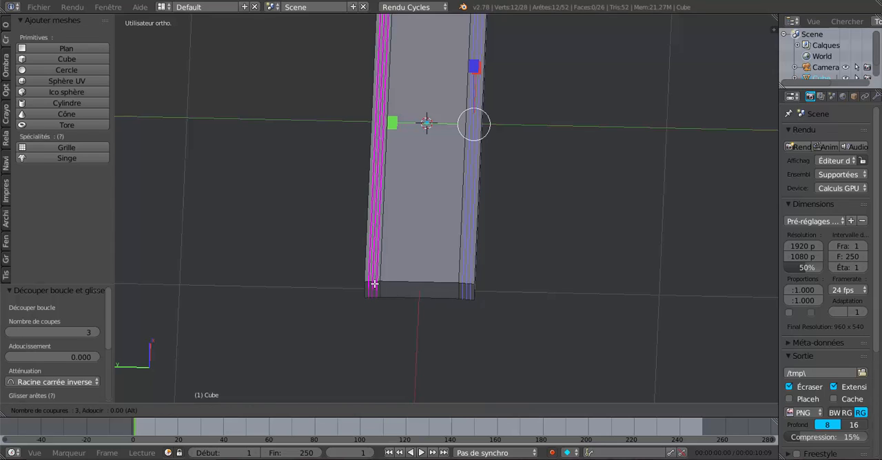
pyautogui.click(374, 284)
pyautogui.rightClick(374, 284)
# Cut three evenly spaced lengthwise edge loops into the bar's wide central section.
pyautogui.hotkey('ctrl', 'r')
pyautogui.scroll(2, 418, 283)
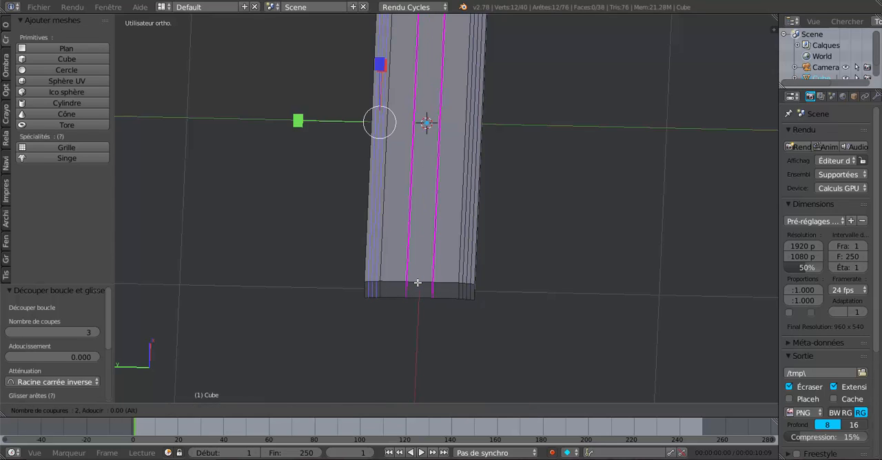
pyautogui.click(418, 282)
pyautogui.rightClick(418, 282)
# Raise the middle lengthwise top edge of both side strips together by about 0.017 along Z.
pyautogui.moveTo(502, 298)
pyautogui.mouseDown(button='middle')
pyautogui.moveTo(509, 300)
pyautogui.moveTo(487, 293)
pyautogui.mouseUp(button='middle')
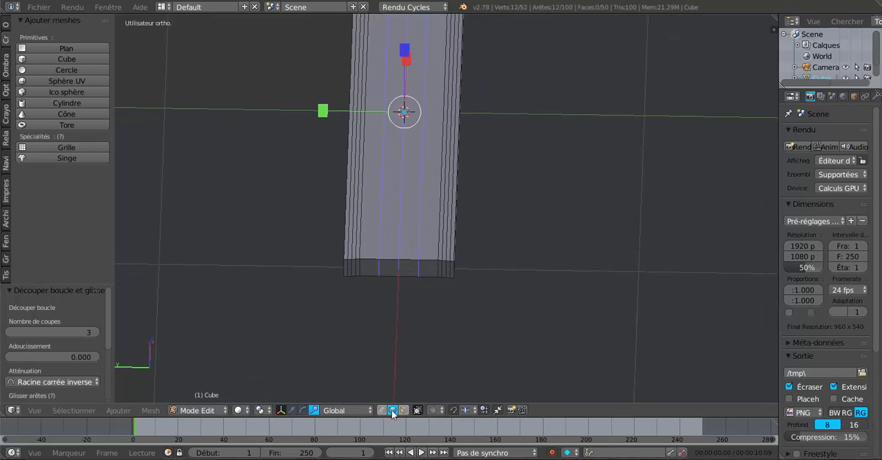
pyautogui.scroll(5, 413, 378)
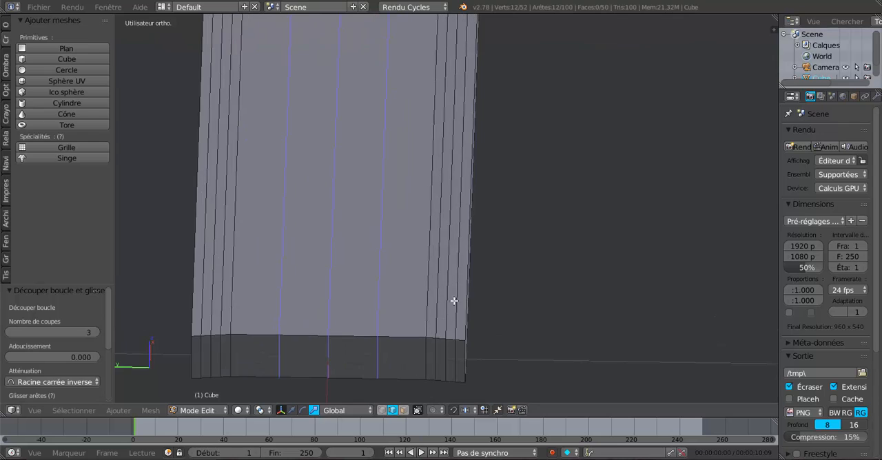
pyautogui.rightClick(448, 277)
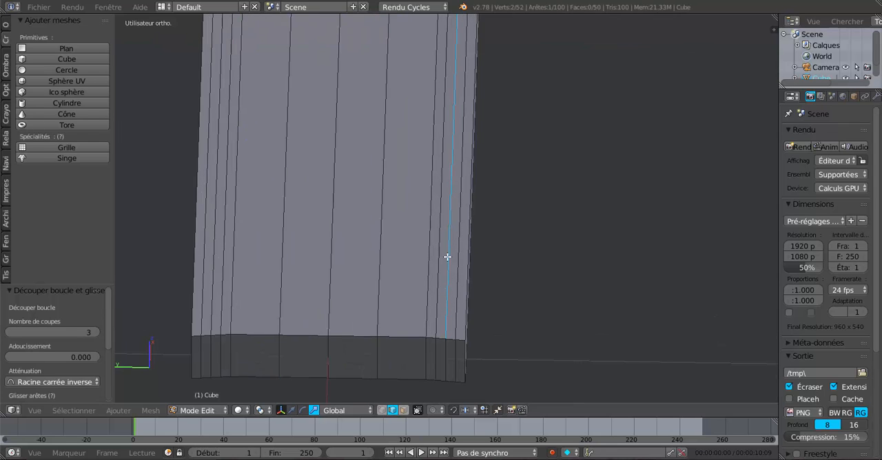
pyautogui.keyDown('shift'); pyautogui.rightClick(213, 281); pyautogui.keyUp('shift')
pyautogui.scroll(-3, 380, 357)
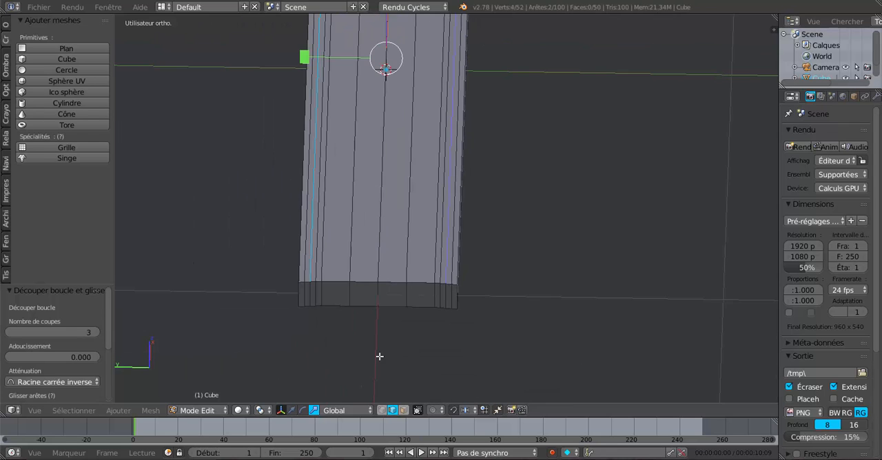
pyautogui.moveTo(380, 356); pyautogui.dragTo(419, 420, button='middle')
pyautogui.click(291, 412)
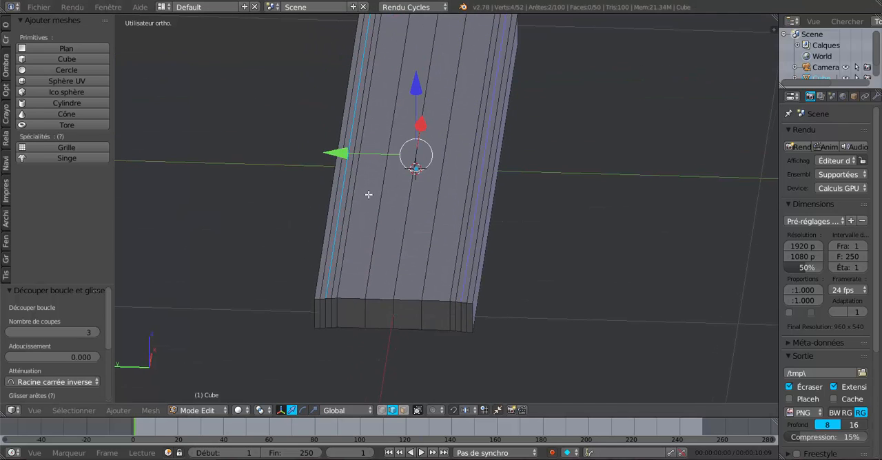
pyautogui.moveTo(368, 195); pyautogui.dragTo(366, 176, button='middle')
pyautogui.moveTo(420, 75); pyautogui.dragTo(421, 77)
# Raise the four top edges flanking the two side ridges by about 0.015 along Z to round the ridges.
pyautogui.moveTo(526, 165)
pyautogui.mouseDown(button='middle')
pyautogui.moveTo(539, 170)
pyautogui.moveTo(532, 156)
pyautogui.mouseUp(button='middle')
pyautogui.scroll(2, 535, 161)
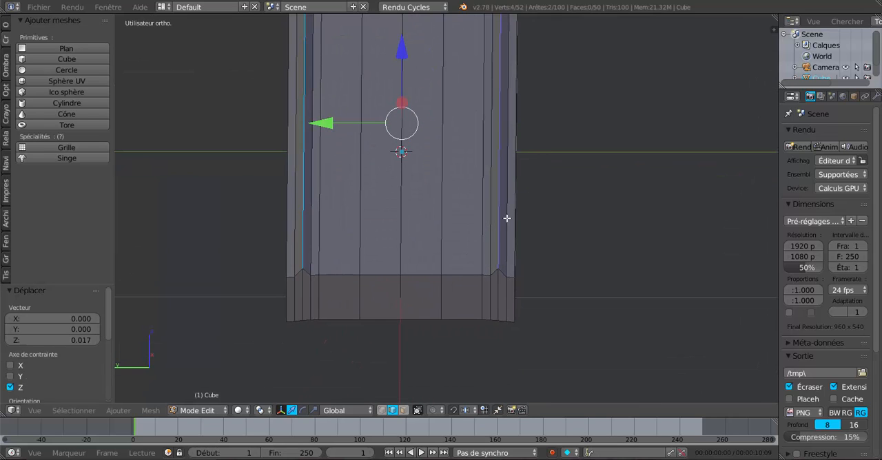
pyautogui.keyDown('alt'); pyautogui.rightClick(507, 219); pyautogui.keyUp('alt')
pyautogui.keyDown('alt'); pyautogui.keyDown('shift'); pyautogui.rightClick(491, 224); pyautogui.keyUp('shift'); pyautogui.keyUp('alt')
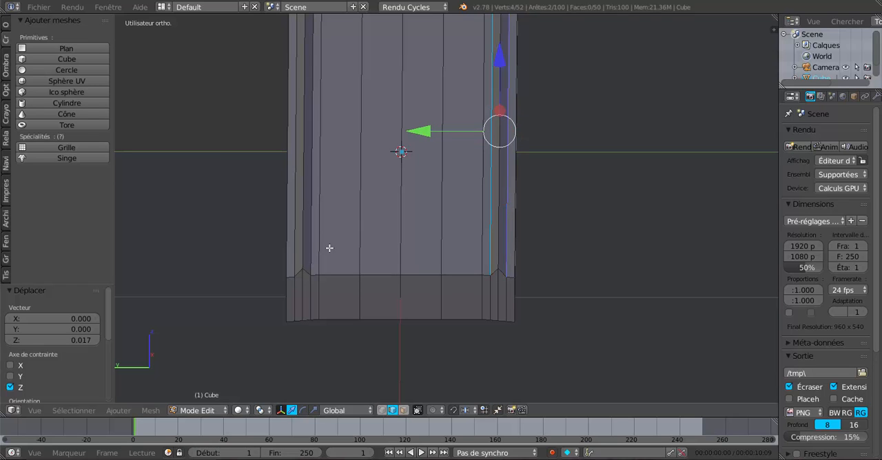
pyautogui.keyDown('alt'); pyautogui.keyDown('shift'); pyautogui.rightClick(310, 232); pyautogui.keyUp('shift'); pyautogui.keyUp('alt')
pyautogui.keyDown('alt'); pyautogui.keyDown('shift'); pyautogui.rightClick(299, 236); pyautogui.keyUp('shift'); pyautogui.keyUp('alt')
pyautogui.moveTo(345, 233); pyautogui.dragTo(315, 213, button='middle')
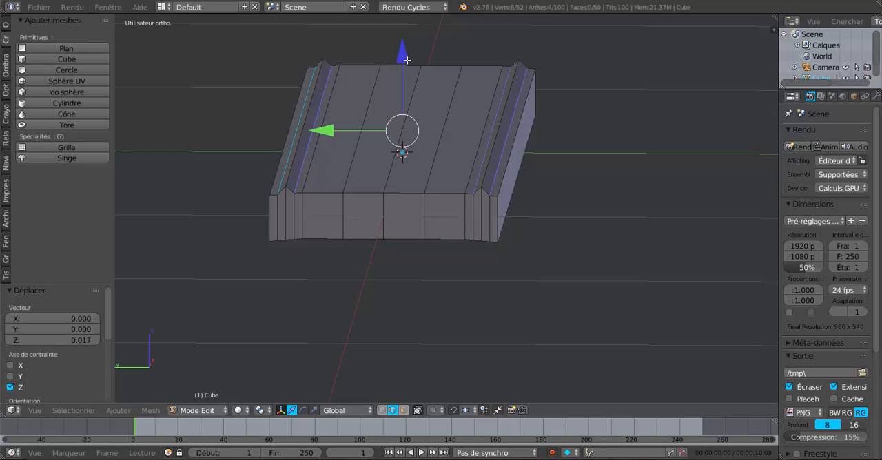
pyautogui.moveTo(407, 60); pyautogui.dragTo(409, 56)
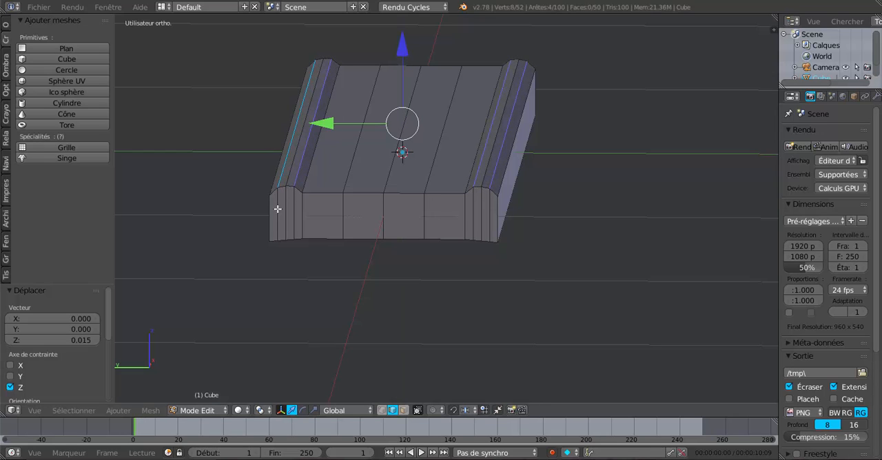
# Raise the central section's middle top edge and its two neighbouring edges along Z into a rounded crown, and return to Object Mode.
pyautogui.click(391, 160)
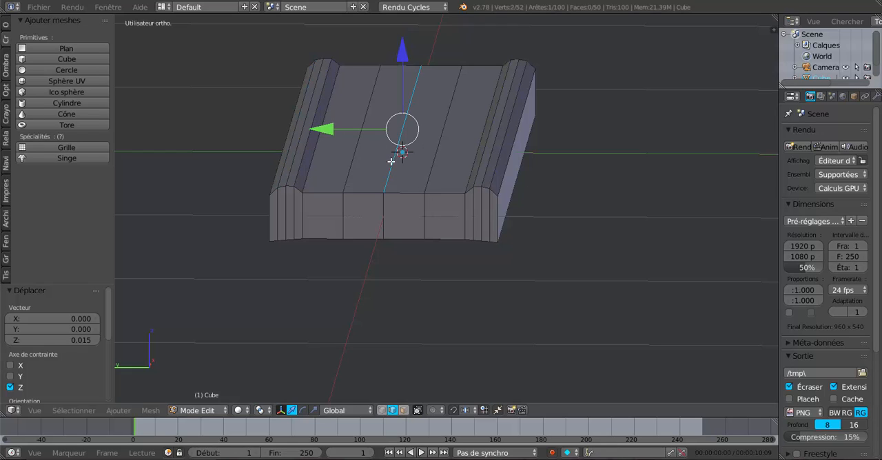
pyautogui.moveTo(403, 55); pyautogui.dragTo(405, 35)
pyautogui.click(374, 87)
pyautogui.keyDown('shift'); pyautogui.click(440, 123); pyautogui.keyUp('shift')
pyautogui.press('Tab')
pyautogui.scroll(-3, 455, 122)
pyautogui.moveTo(454, 119); pyautogui.dragTo(423, 178, button='middle')
pyautogui.press('Tab')
pyautogui.press('Tab')
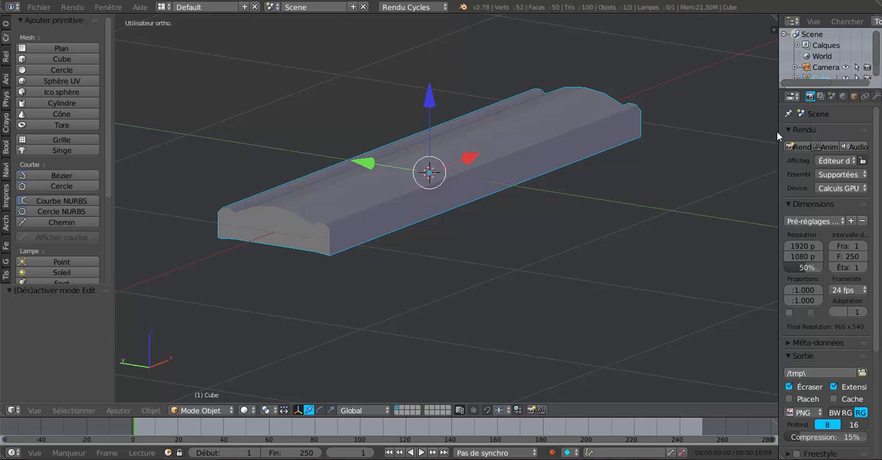
# Add a Subdivision Surface modifier to the bar and set its viewport subdivisions to 0.
pyautogui.moveTo(778, 131); pyautogui.dragTo(679, 131)
pyautogui.click(774, 97)
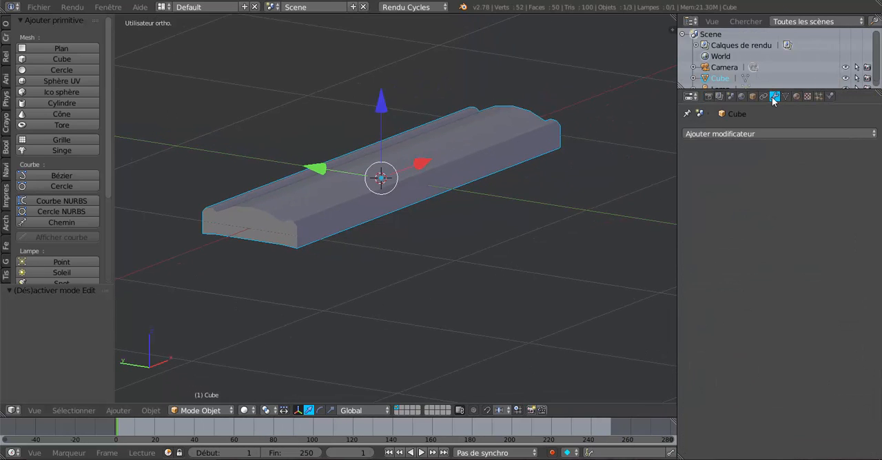
pyautogui.click(739, 134)
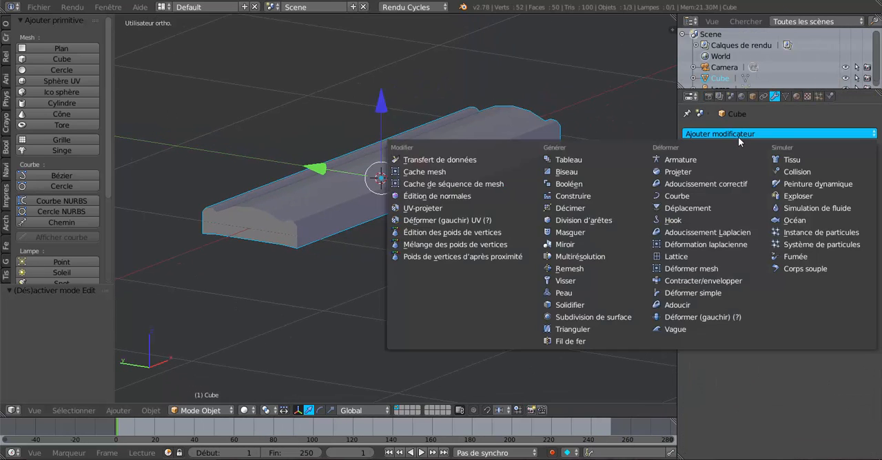
pyautogui.click(581, 324)
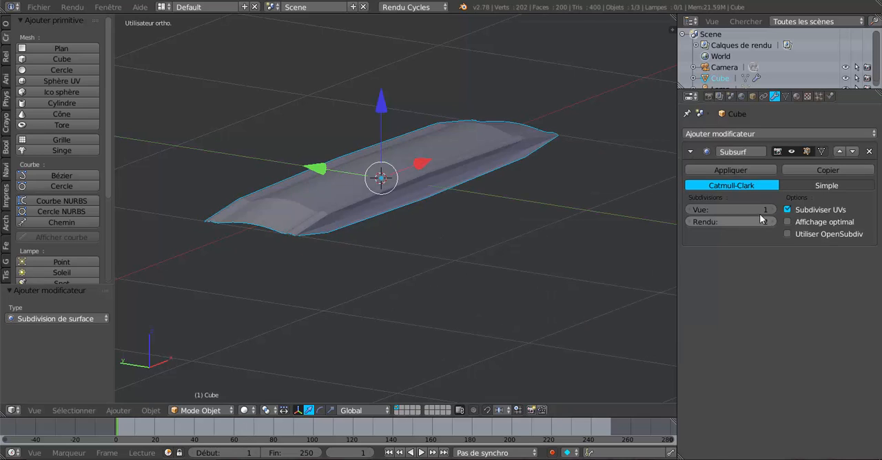
pyautogui.click(687, 209)
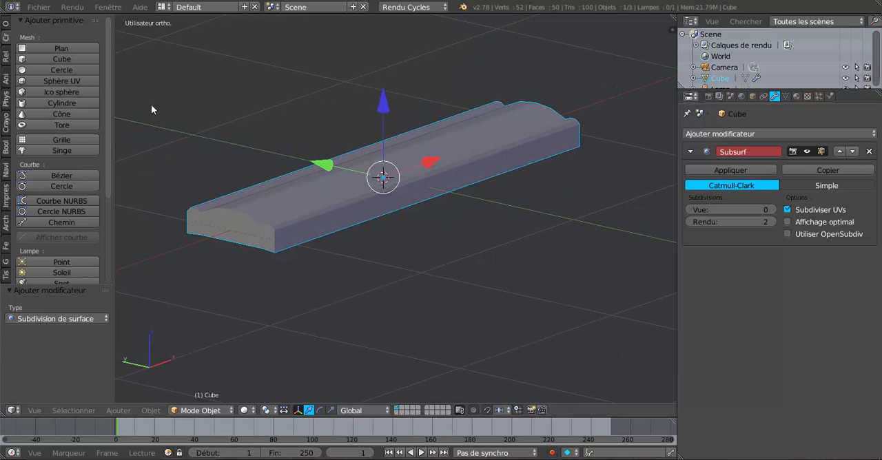
# Apply smooth shading to the moulded bar in Object Mode.
pyautogui.click(6, 26)
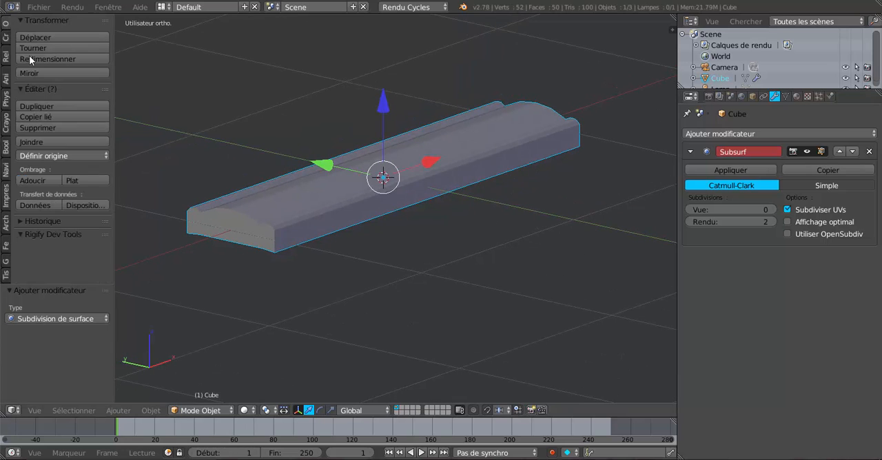
pyautogui.click(36, 178)
pyautogui.moveTo(241, 238)
pyautogui.mouseDown(button='middle')
pyautogui.moveTo(455, 298)
pyautogui.moveTo(395, 261)
pyautogui.mouseUp(button='middle')
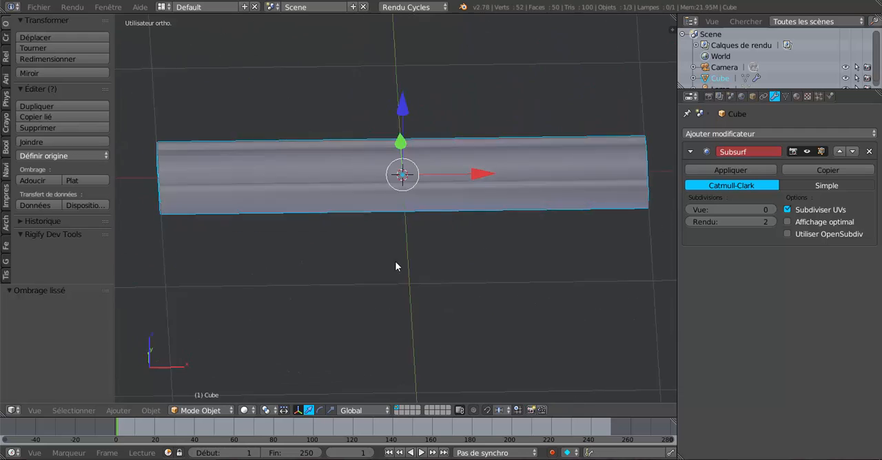
pyautogui.press('Tab')
pyautogui.press('Tab')
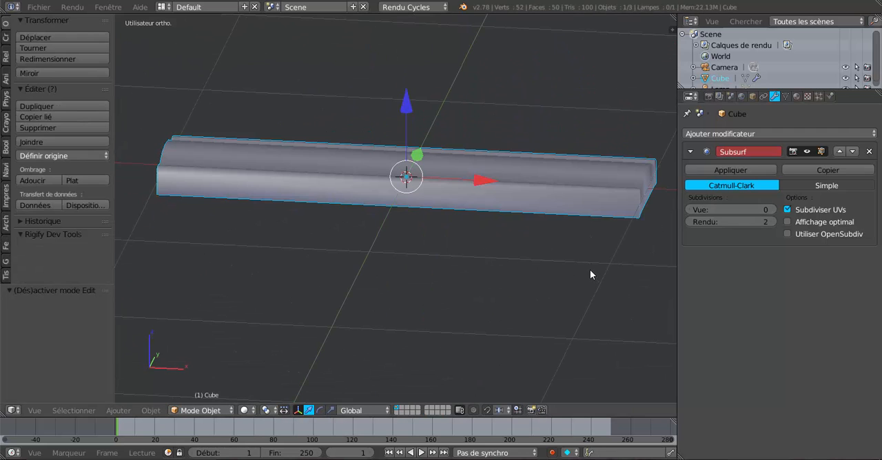
# Lengthen the bar along X by a scale factor of about 1.768 in the front view.
pyautogui.press('KP_1')
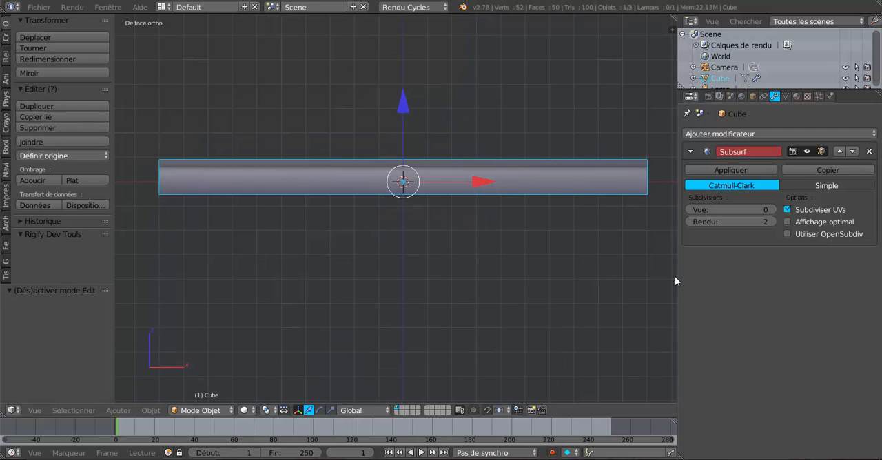
pyautogui.scroll(-2, 597, 295)
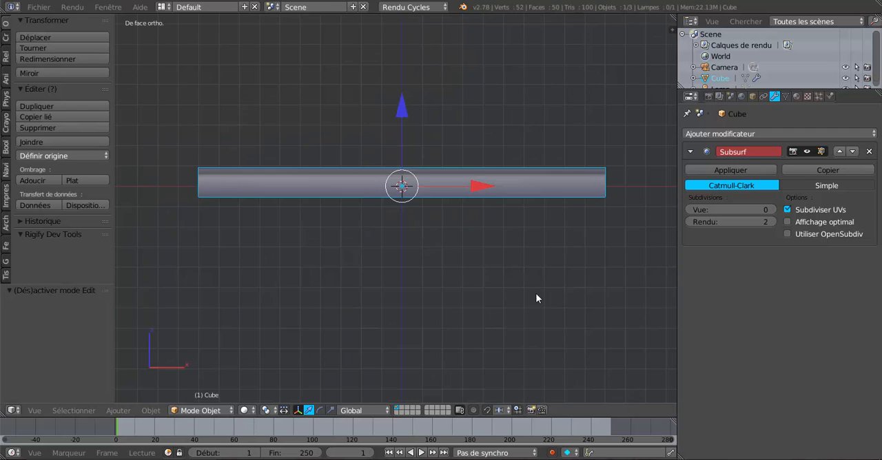
pyautogui.click(332, 411)
pyautogui.moveTo(482, 195); pyautogui.dragTo(544, 191)
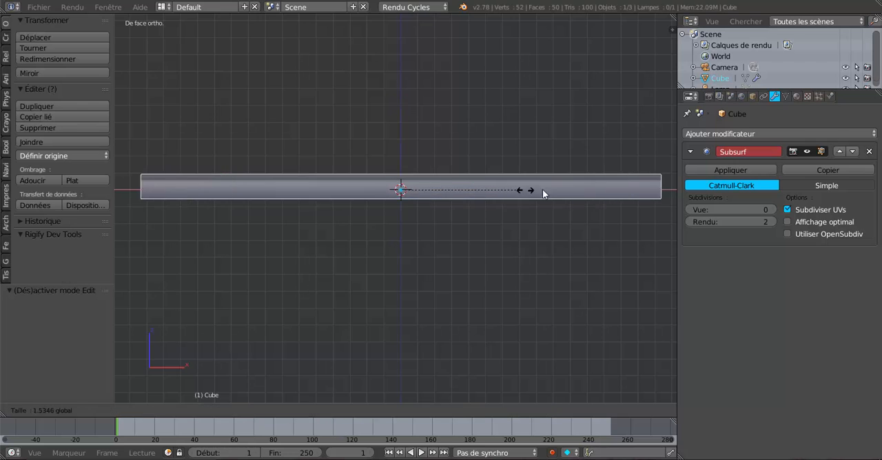
# Examine the lengthened bar's surface and moulded end profile from several angles.
pyautogui.keyDown('shift'); pyautogui.moveTo(564, 251); pyautogui.dragTo(442, 278, button='middle'); pyautogui.keyUp('shift')
pyautogui.scroll(-3, 442, 277)
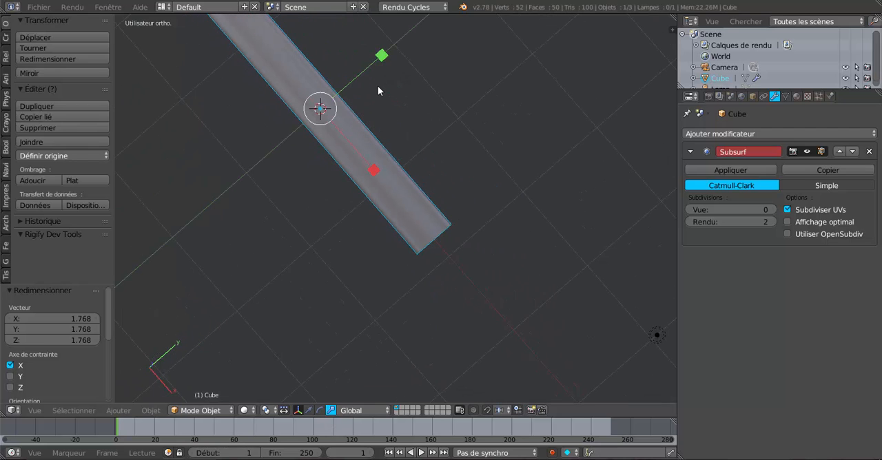
pyautogui.press('Tab')
# Flatten the whole mesh along Z by a factor of 0.8 in Edit Mode, with its underside resting at the origin's level.
pyautogui.press('Tab')
pyautogui.moveTo(378, 63); pyautogui.dragTo(372, 69)
pyautogui.moveTo(373, 69); pyautogui.dragTo(260, 240, button='middle')
pyautogui.scroll(5, 459, 228)
pyautogui.press('Tab')
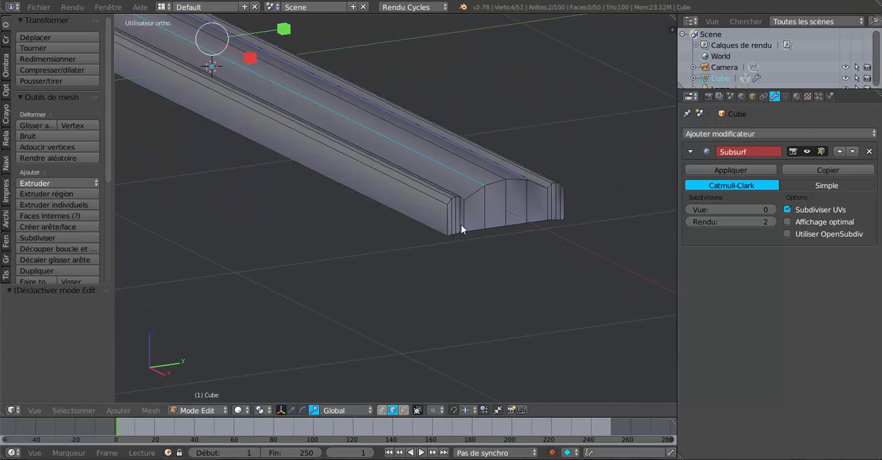
pyautogui.scroll(-1, 524, 197)
pyautogui.moveTo(524, 197); pyautogui.dragTo(531, 241, button='middle')
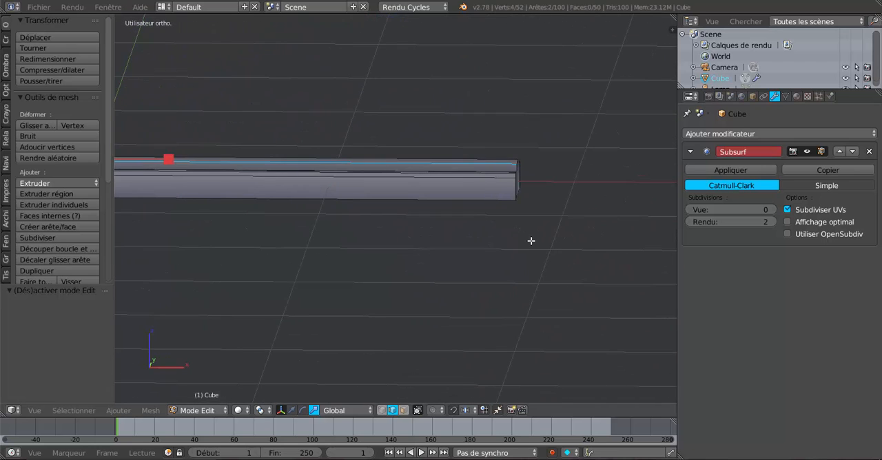
pyautogui.press('KP_1')
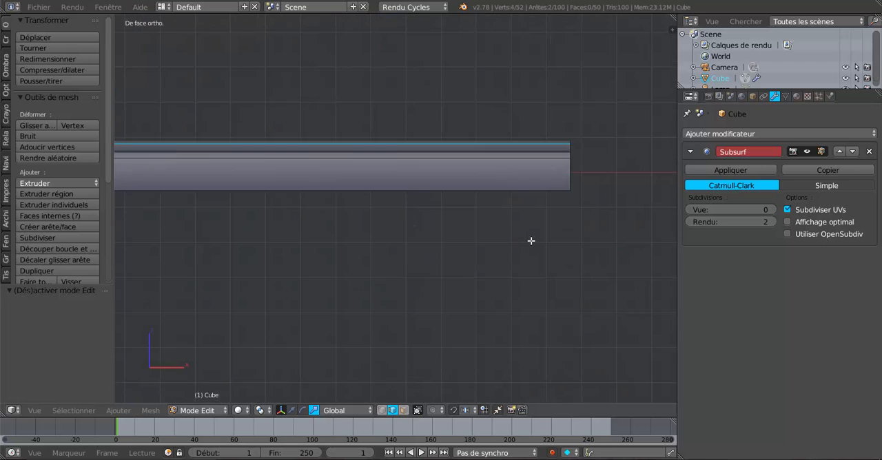
pyautogui.keyDown('shift'); pyautogui.moveTo(485, 271); pyautogui.dragTo(636, 304, button='middle'); pyautogui.keyUp('shift')
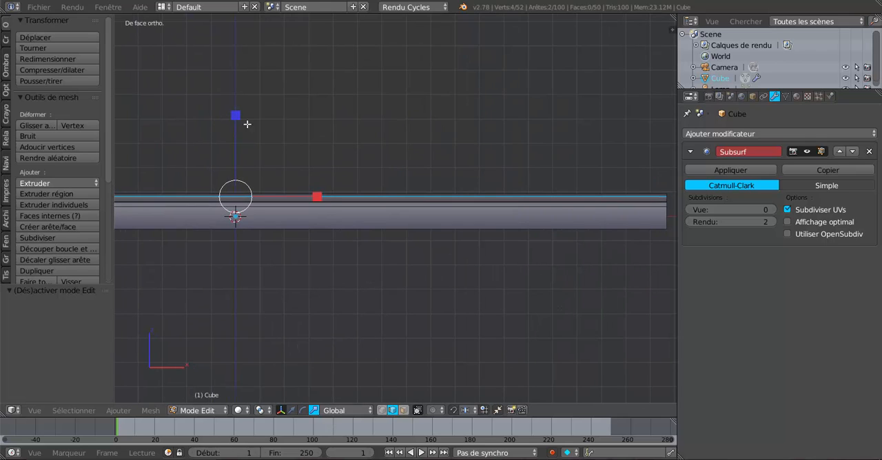
pyautogui.moveTo(238, 118); pyautogui.dragTo(236, 140)
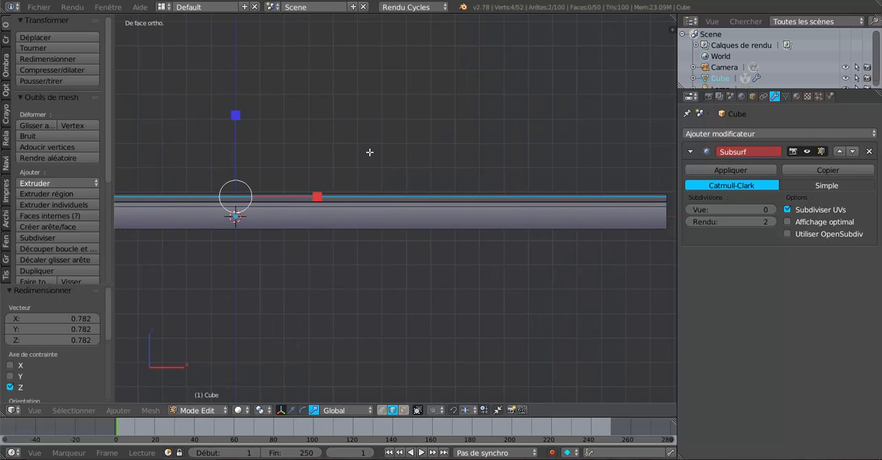
pyautogui.hotkey('ctrl', 'z')
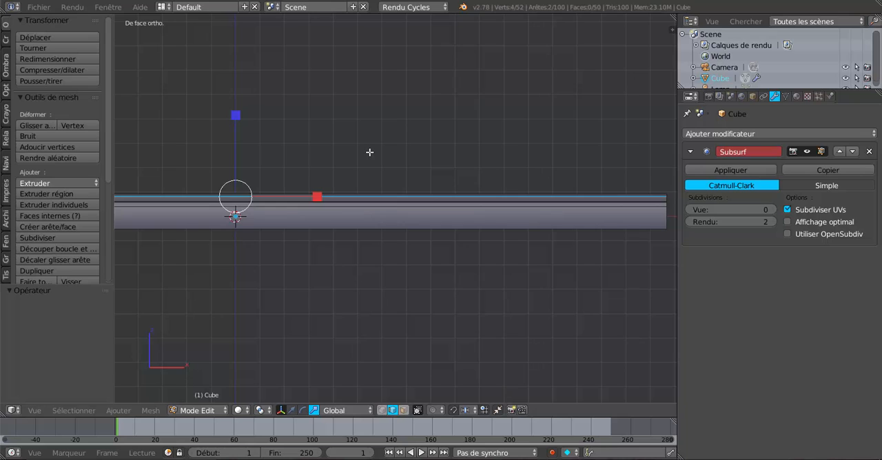
pyautogui.press('a')
pyautogui.moveTo(236, 135)
pyautogui.mouseDown()
pyautogui.moveTo(237, 150)
pyautogui.moveTo(236, 129)
pyautogui.moveTo(237, 140)
pyautogui.mouseUp()
pyautogui.click(291, 410)
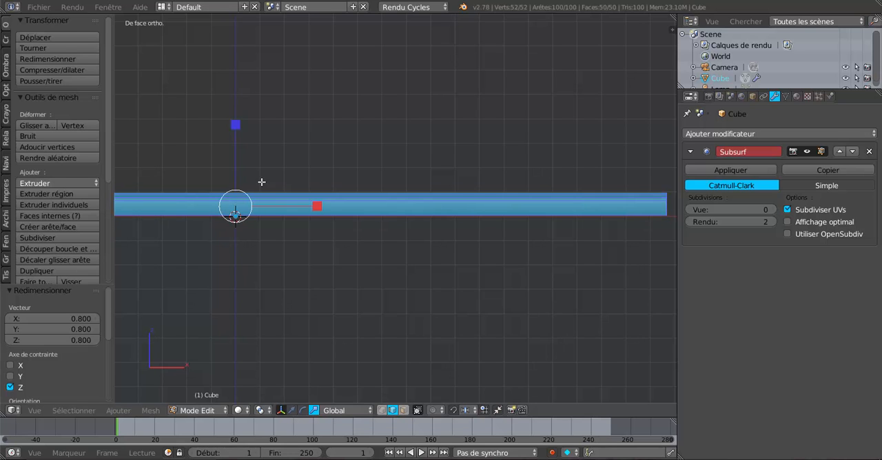
# Examine the flattened bar's proportions in perspective angles, from above and from the front.
pyautogui.scroll(-2, 427, 200)
pyautogui.moveTo(427, 201); pyautogui.dragTo(447, 228, button='middle')
pyautogui.scroll(3, 306, 237)
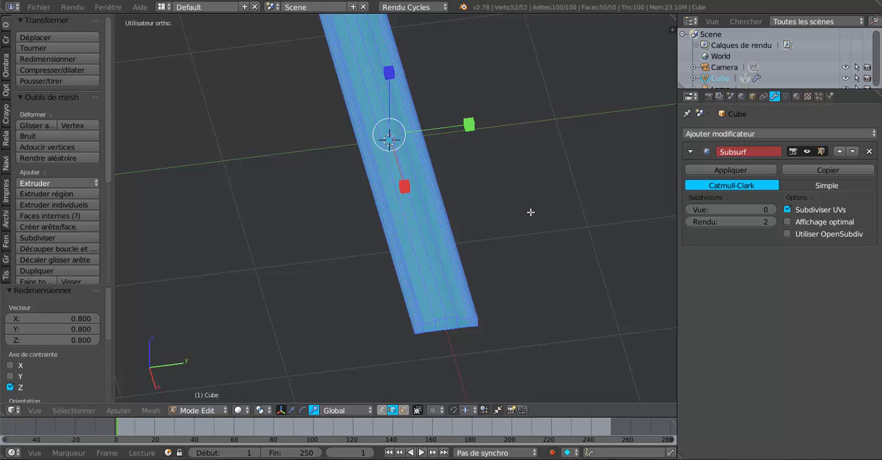
pyautogui.press('KP_7')
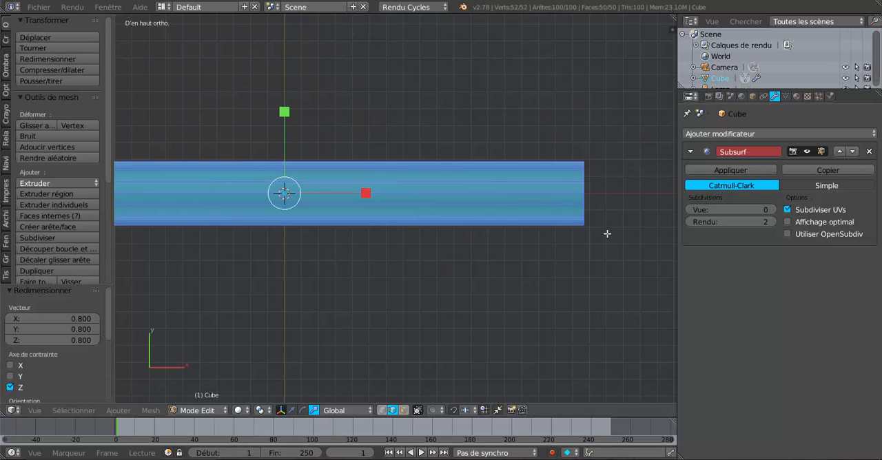
pyautogui.scroll(-2, 559, 248)
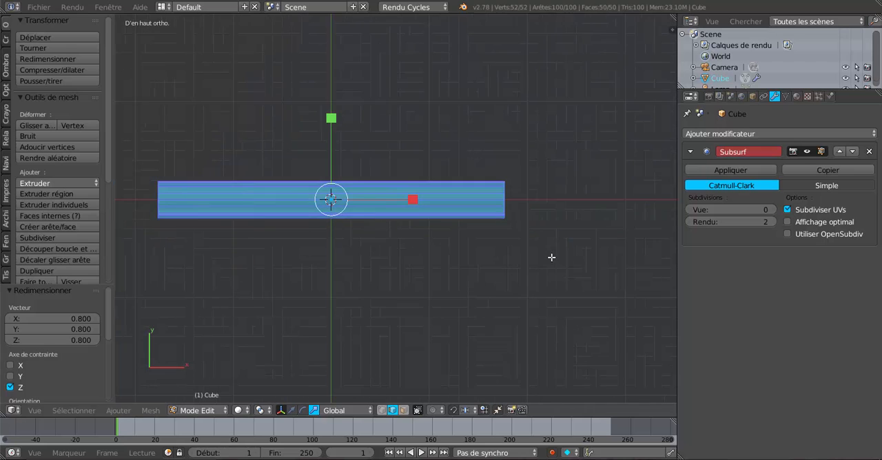
pyautogui.scroll(2, 531, 282)
pyautogui.moveTo(523, 282); pyautogui.dragTo(497, 179, button='middle')
pyautogui.press('KP_1')
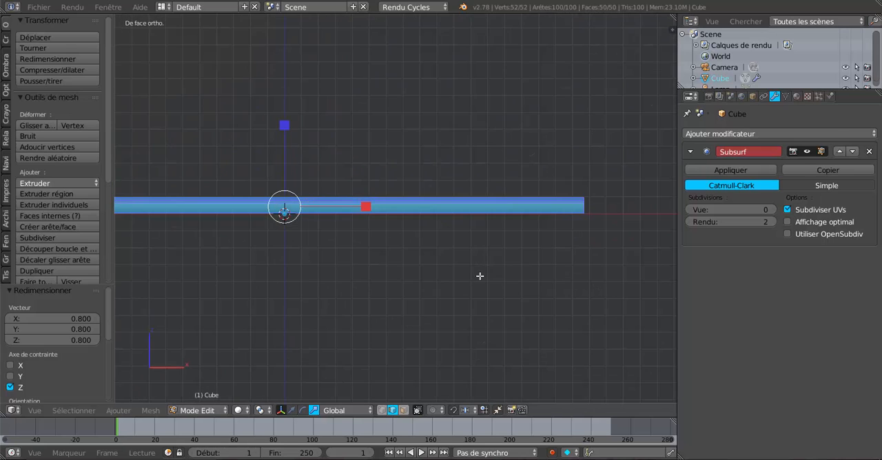
# Deselect the whole mesh and display the bar's +X end in wireframe with vertex selection in the front view.
pyautogui.keyDown('shift'); pyautogui.moveTo(476, 302); pyautogui.dragTo(324, 319, button='middle'); pyautogui.keyUp('shift')
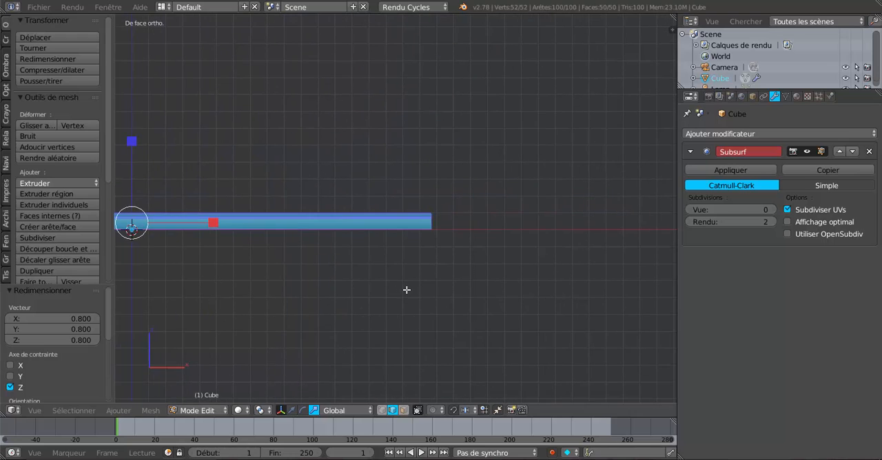
pyautogui.scroll(3, 410, 289)
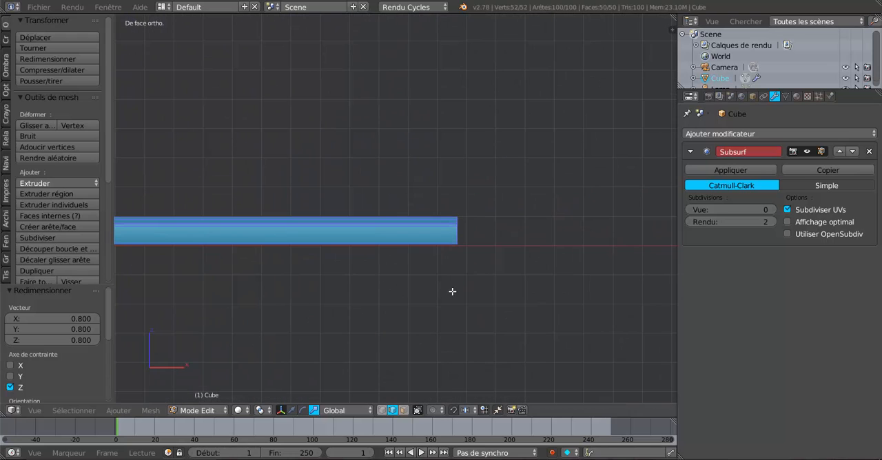
pyautogui.press('a')
pyautogui.press('z')
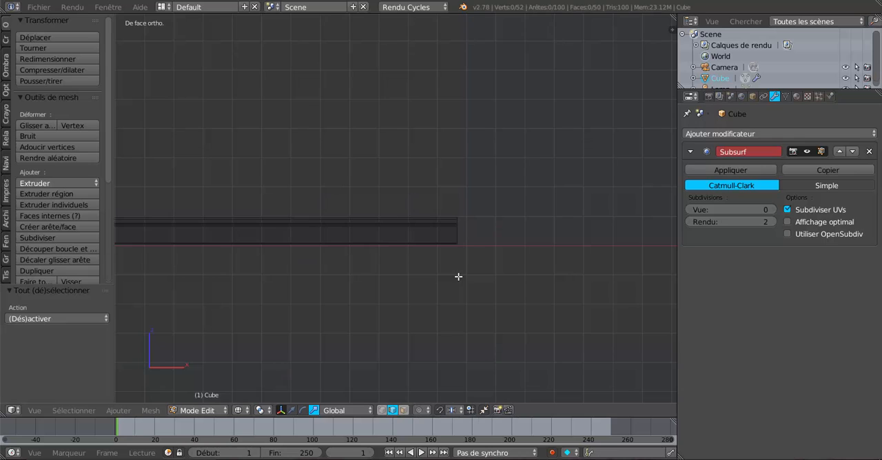
pyautogui.click(381, 410)
pyautogui.scroll(-6, 470, 268)
pyautogui.scroll(6, 469, 268)
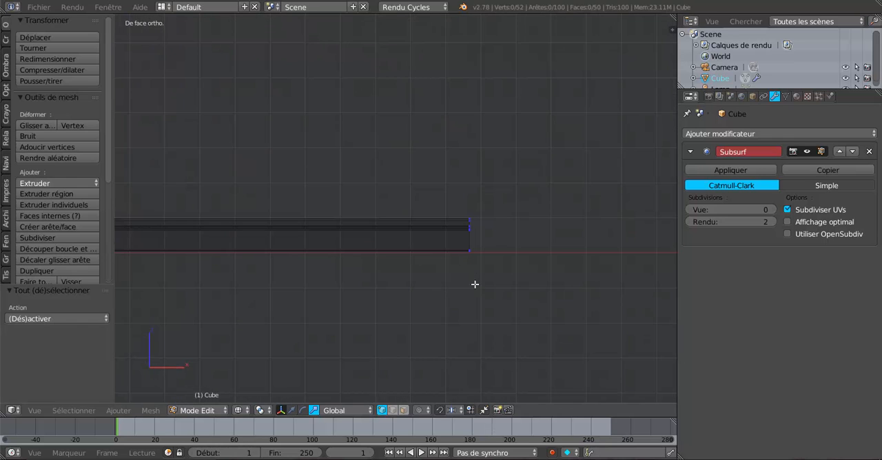
pyautogui.keyDown('shift'); pyautogui.moveTo(476, 285); pyautogui.dragTo(429, 221, button='middle'); pyautogui.keyUp('shift')
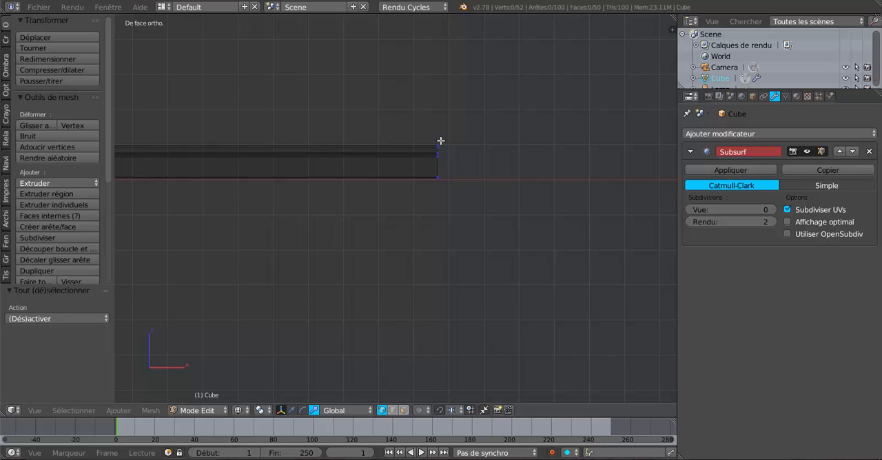
pyautogui.scroll(1, 441, 193)
pyautogui.scroll(1, 441, 193)
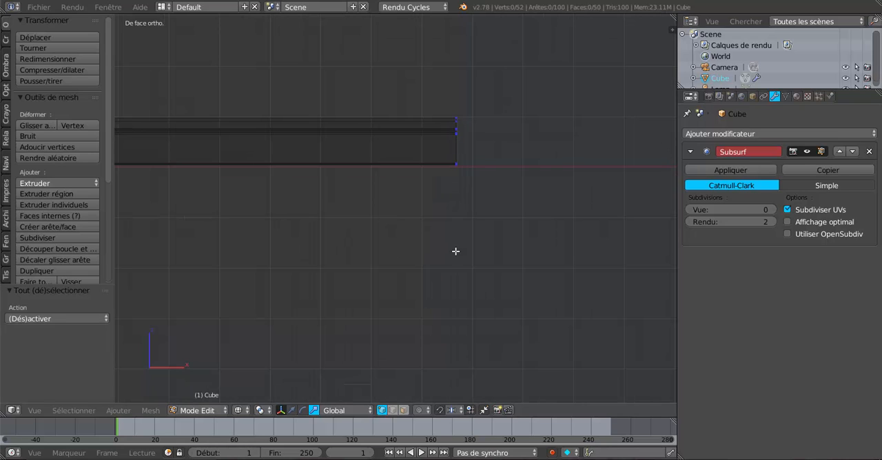
# Set the pivot point to the 3D cursor and place the cursor just below the bar's +X end.
pyautogui.click(238, 410)
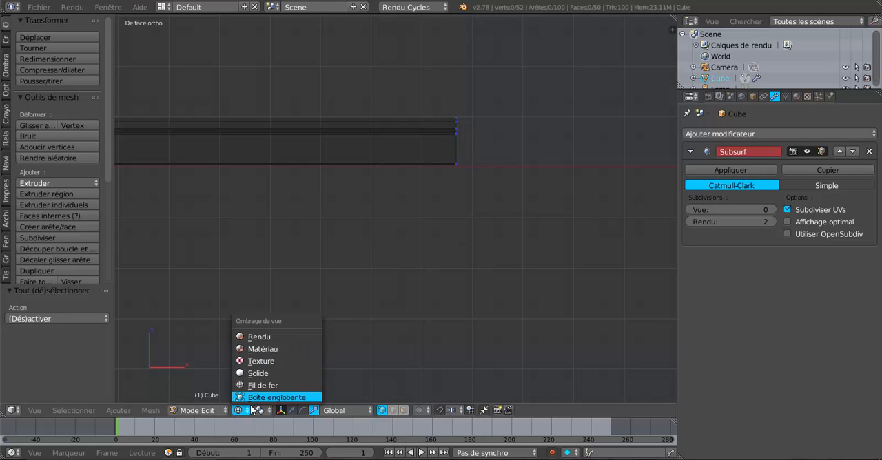
pyautogui.click(259, 411)
pyautogui.click(269, 386)
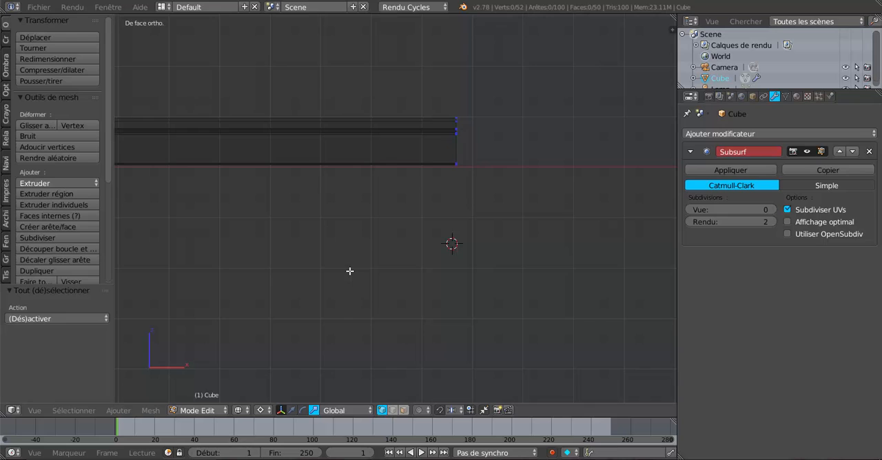
# Select the vertices of the bar's end profile and spin them 180° around the 3D cursor in 9 steps.
pyautogui.press('c')
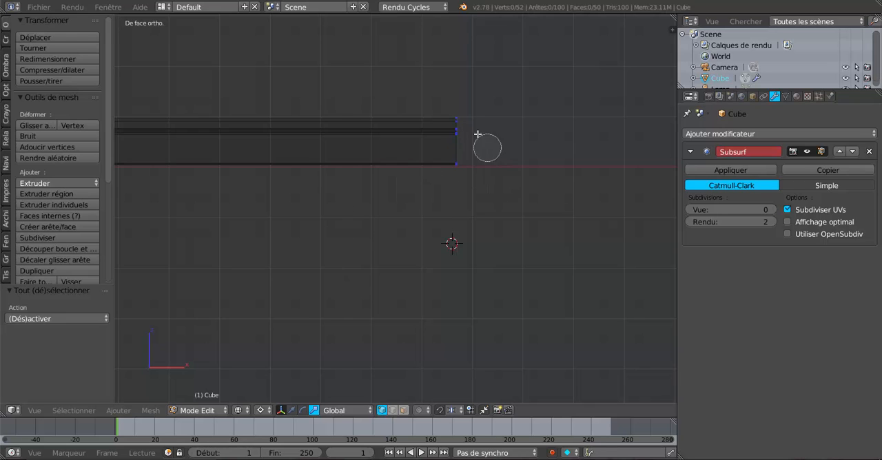
pyautogui.moveTo(463, 118); pyautogui.dragTo(453, 165)
pyautogui.press('Escape')
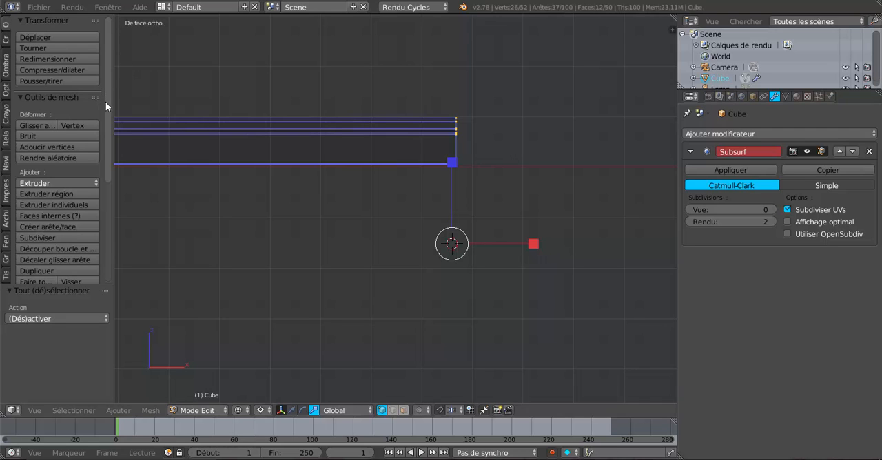
pyautogui.moveTo(105, 102); pyautogui.dragTo(116, 225)
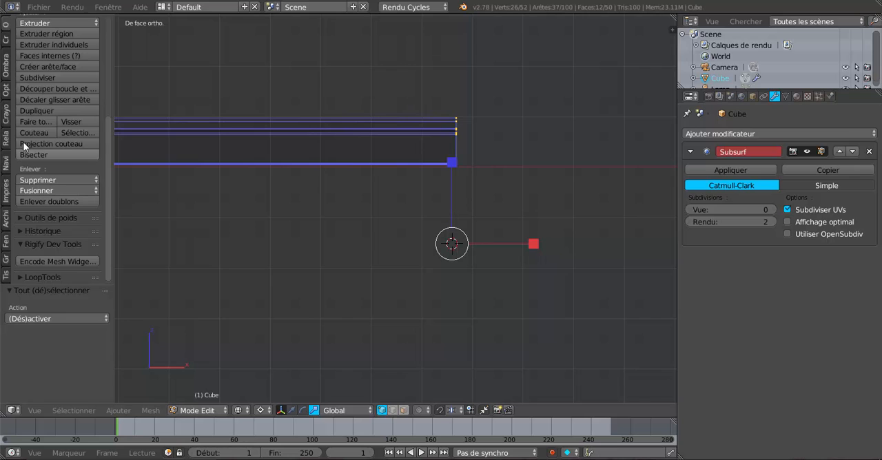
pyautogui.click(29, 121)
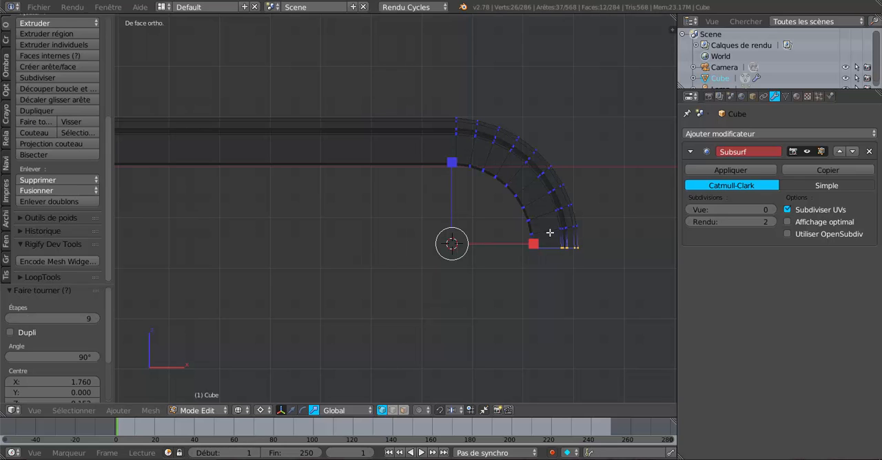
pyautogui.scroll(-1, 437, 295)
pyautogui.scroll(-1, 436, 295)
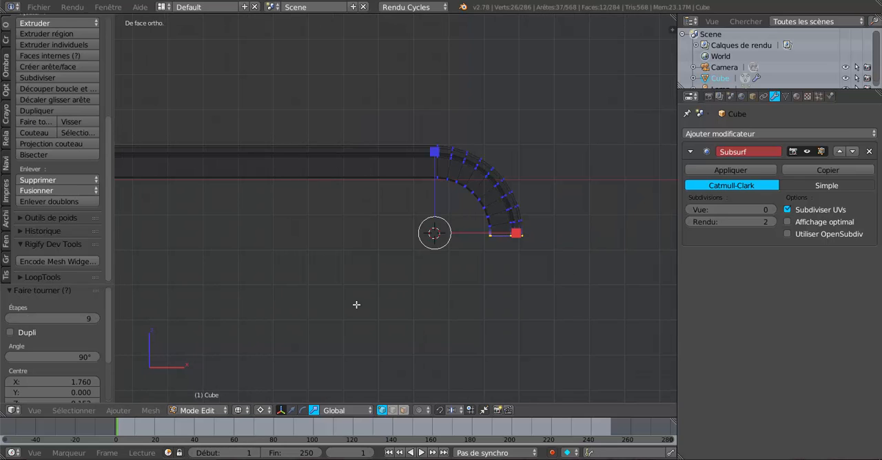
pyautogui.moveTo(79, 355); pyautogui.dragTo(88, 356)
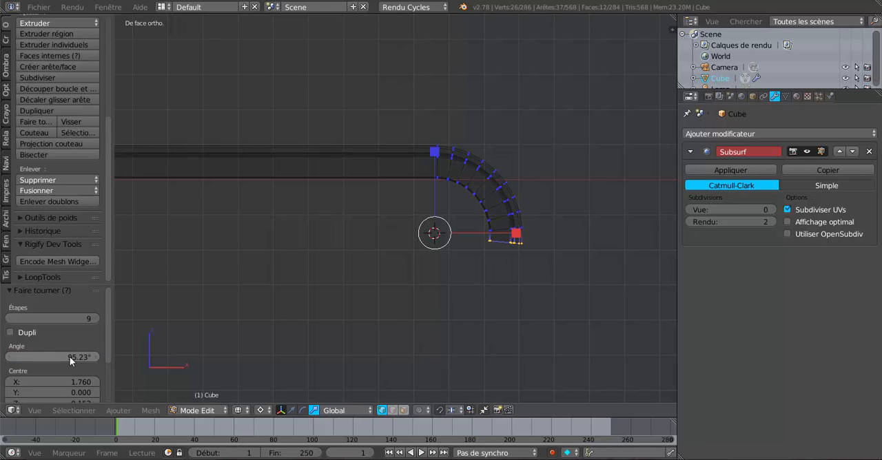
pyautogui.click(69, 357)
pyautogui.write('180')
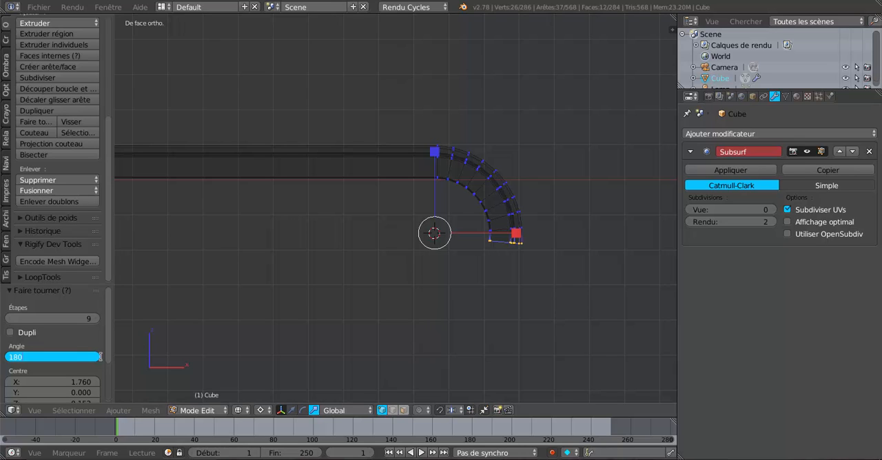
pyautogui.press('Return')
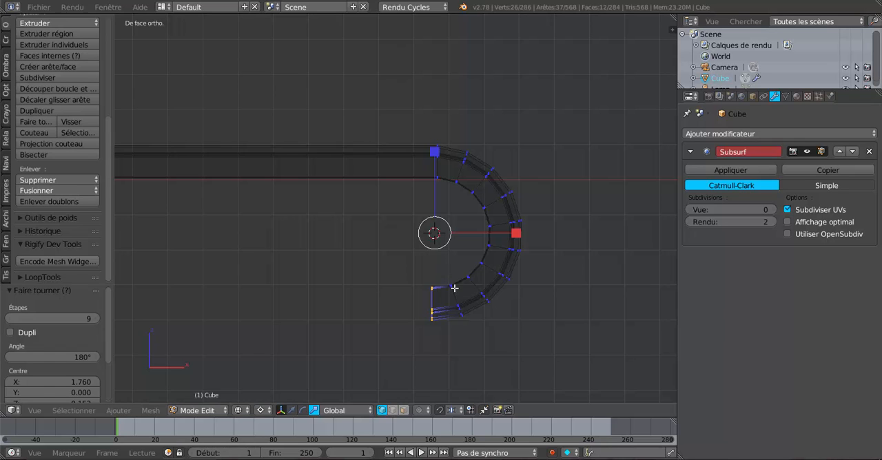
# Place the 3D cursor lower inside the curl and spin the end profile another 180° in 9 steps.
pyautogui.keyDown('shift'); pyautogui.moveTo(455, 288); pyautogui.dragTo(452, 237, button='middle'); pyautogui.keyUp('shift')
pyautogui.scroll(1, 452, 256)
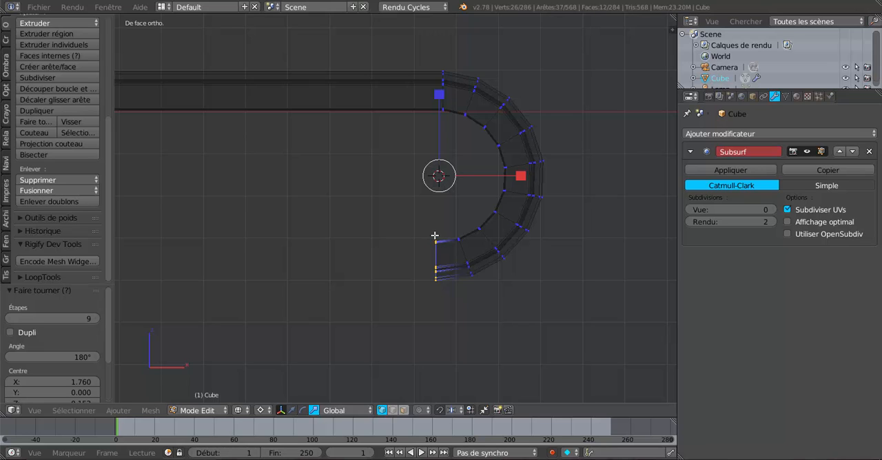
pyautogui.click(438, 210)
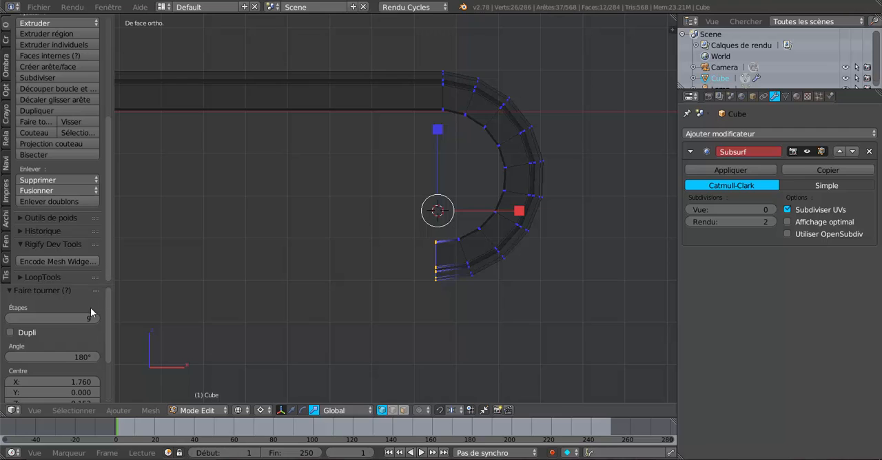
pyautogui.click(29, 121)
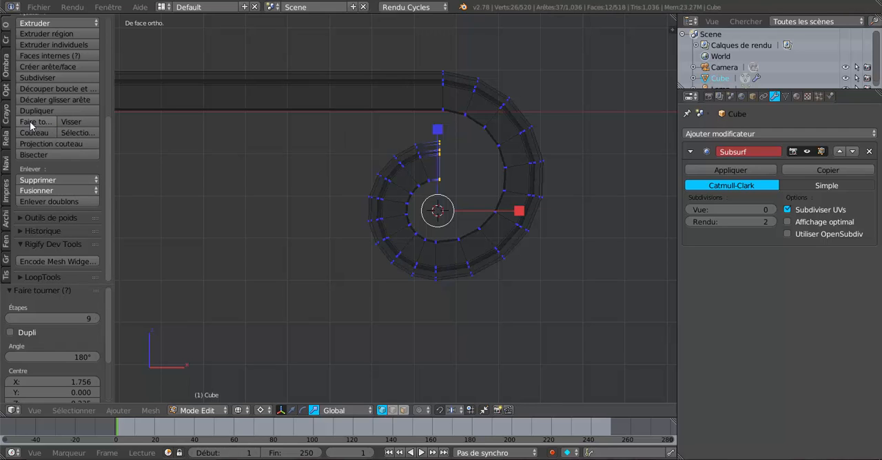
# Place the 3D cursor just below the curl's inner end and spin that end 88.75° around it in 9 steps.
pyautogui.scroll(2, 398, 283)
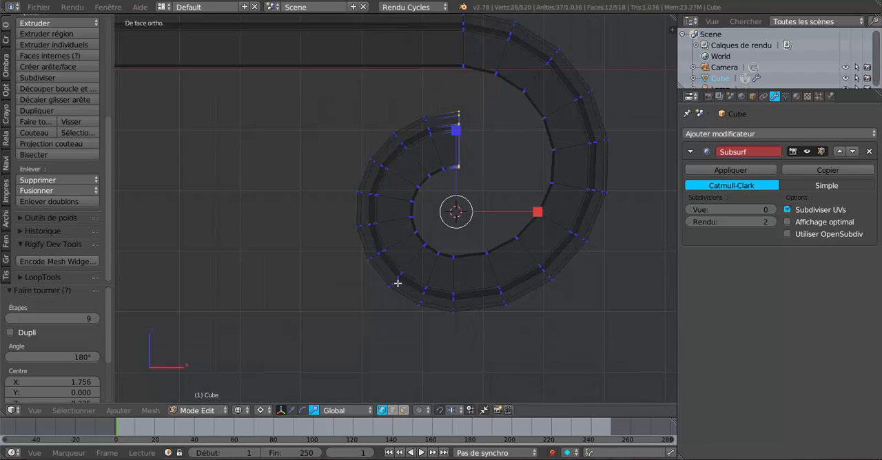
pyautogui.click(456, 191)
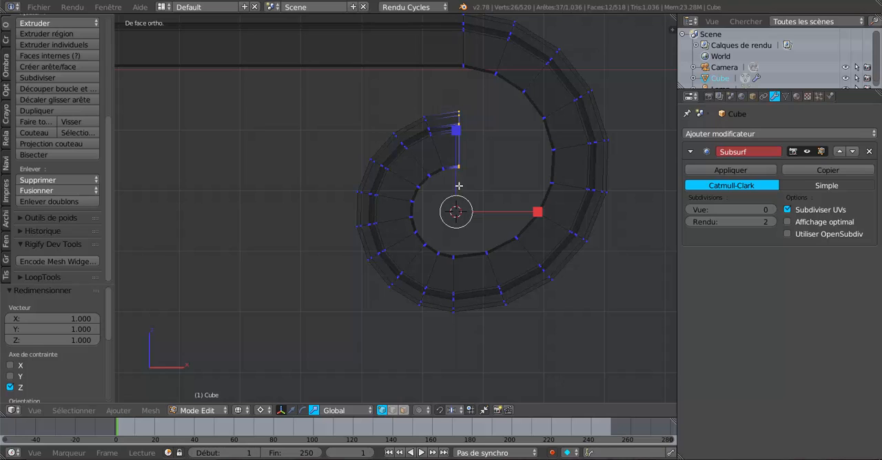
pyautogui.click(317, 202)
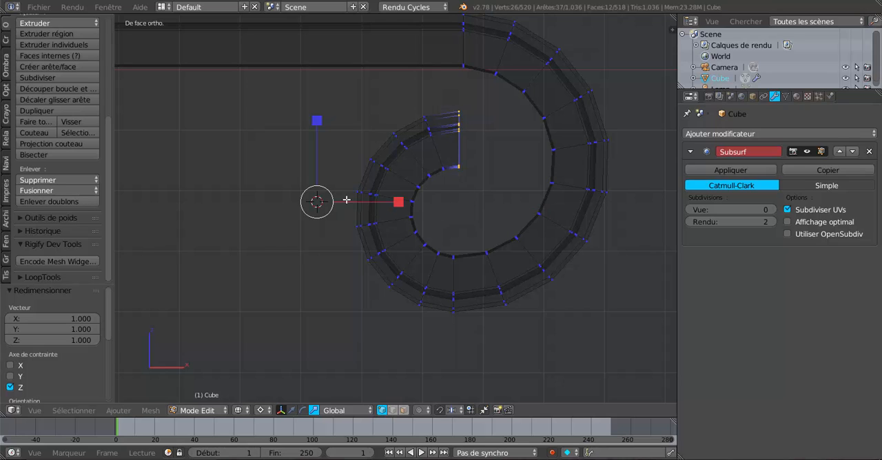
pyautogui.click(459, 193)
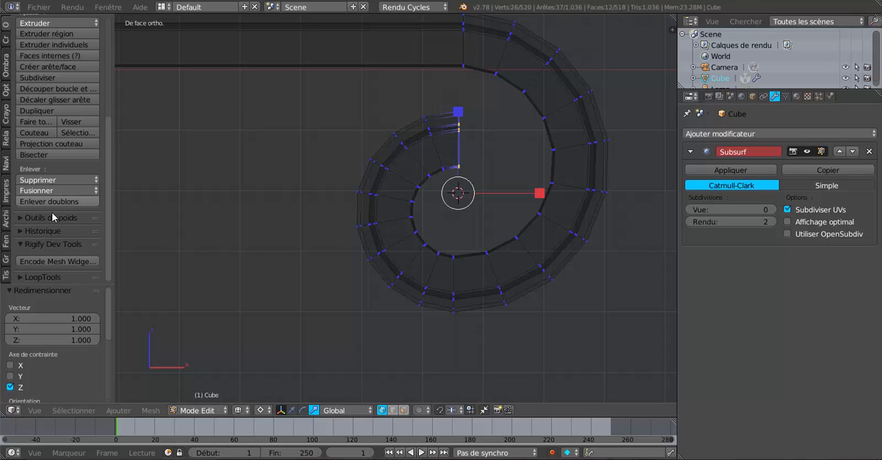
pyautogui.click(35, 122)
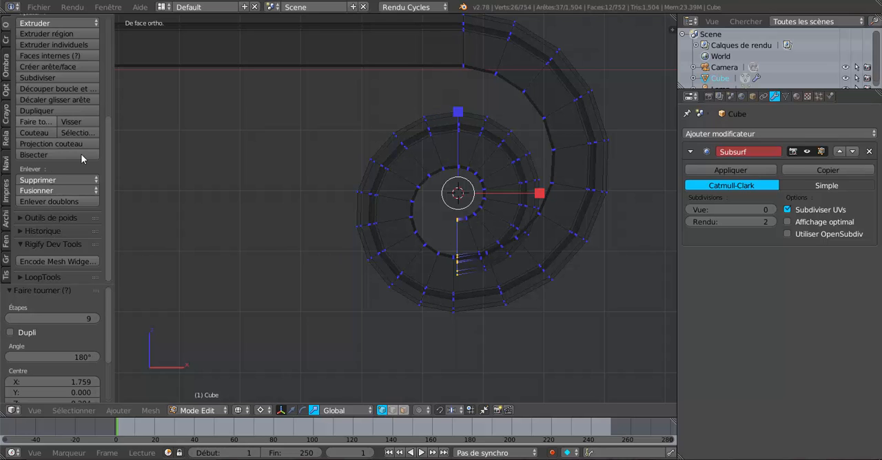
pyautogui.click(87, 360)
pyautogui.moveTo(86, 357); pyautogui.dragTo(46, 357)
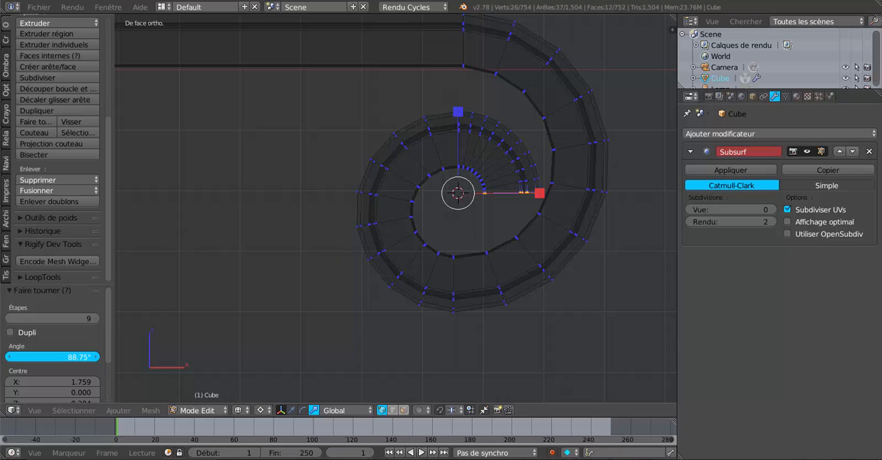
pyautogui.moveTo(46, 357); pyautogui.dragTo(46, 357)
# Examine the spiral scroll in solid shading from the side, the end and oblique angles.
pyautogui.scroll(-2, 469, 334)
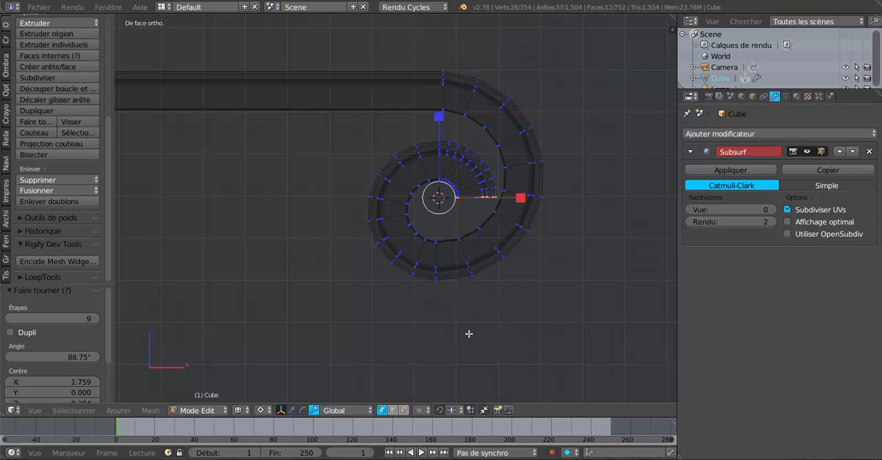
pyautogui.press('Tab')
pyautogui.press('Tab')
pyautogui.moveTo(503, 324); pyautogui.dragTo(456, 340, button='middle')
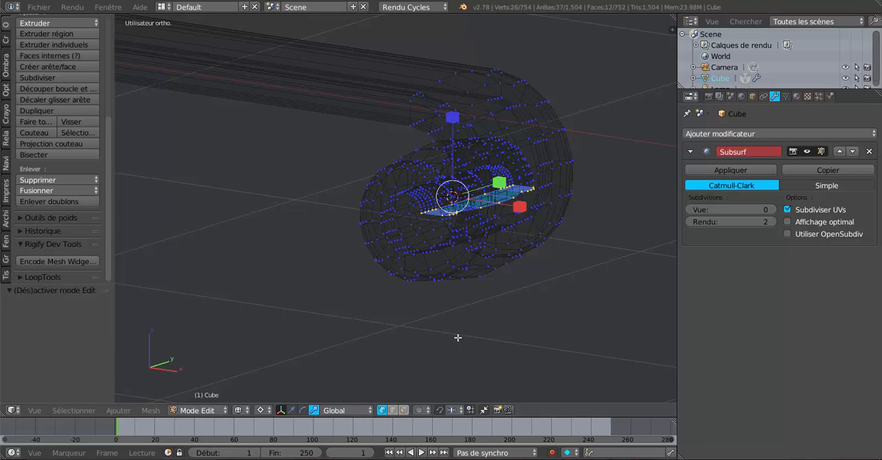
pyautogui.press('z')
pyautogui.moveTo(476, 325)
pyautogui.mouseDown(button='middle')
pyautogui.moveTo(583, 326)
pyautogui.moveTo(479, 315)
pyautogui.moveTo(402, 368)
pyautogui.moveTo(360, 312)
pyautogui.moveTo(530, 317)
pyautogui.moveTo(526, 310)
pyautogui.moveTo(469, 324)
pyautogui.moveTo(526, 323)
pyautogui.moveTo(443, 324)
pyautogui.moveTo(471, 301)
pyautogui.mouseUp(button='middle')
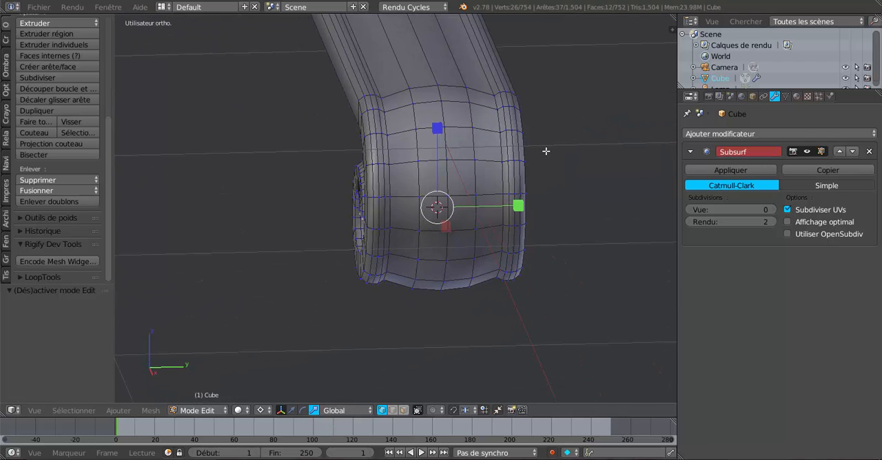
pyautogui.moveTo(375, 308); pyautogui.dragTo(474, 291, button='middle')
pyautogui.moveTo(497, 217); pyautogui.dragTo(527, 230, button='middle')
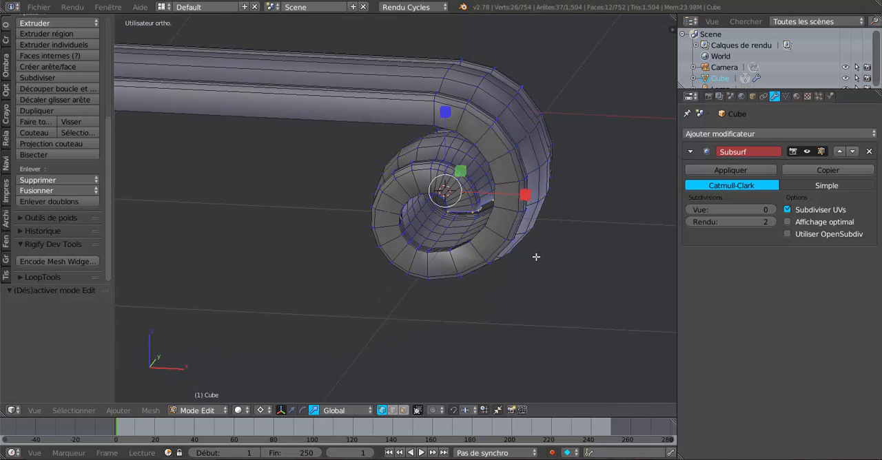
# Select the spiral's vertices from the fourth profile ring of the bend to its inner end, in the front wireframe view.
pyautogui.press('KP_1')
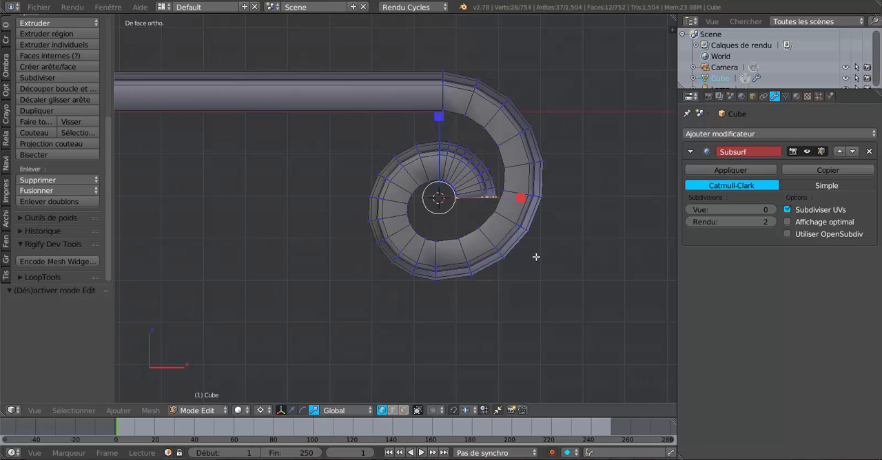
pyautogui.press('z')
pyautogui.press('c')
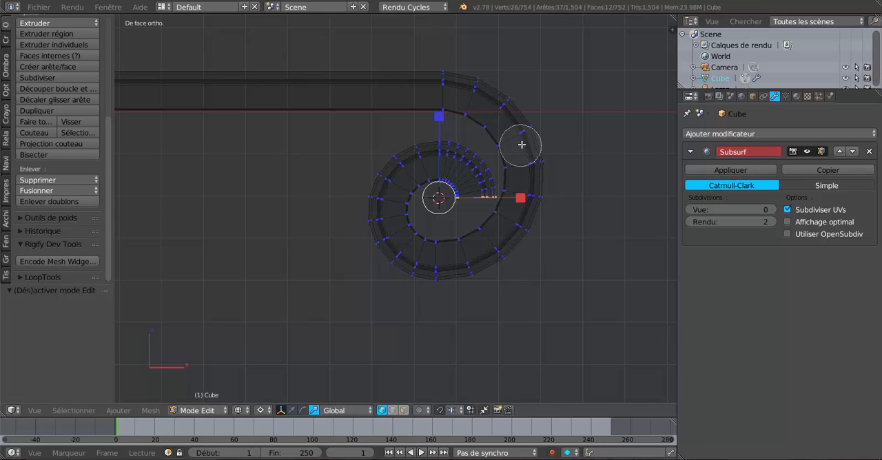
pyautogui.moveTo(523, 140)
pyautogui.mouseDown()
pyautogui.moveTo(472, 169)
pyautogui.moveTo(377, 165)
pyautogui.moveTo(396, 255)
pyautogui.moveTo(386, 239)
pyautogui.moveTo(441, 182)
pyautogui.moveTo(497, 210)
pyautogui.moveTo(534, 166)
pyautogui.moveTo(526, 219)
pyautogui.moveTo(469, 257)
pyautogui.moveTo(531, 212)
pyautogui.moveTo(513, 197)
pyautogui.moveTo(481, 209)
pyautogui.mouseUp()
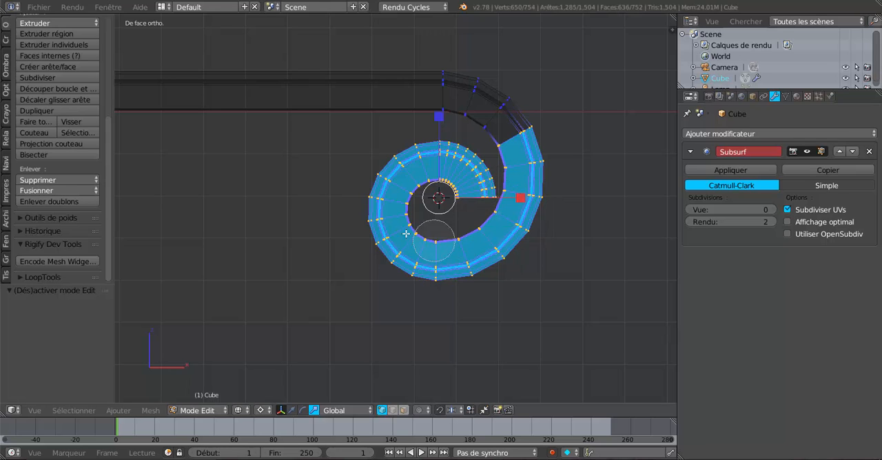
pyautogui.rightClick(587, 265)
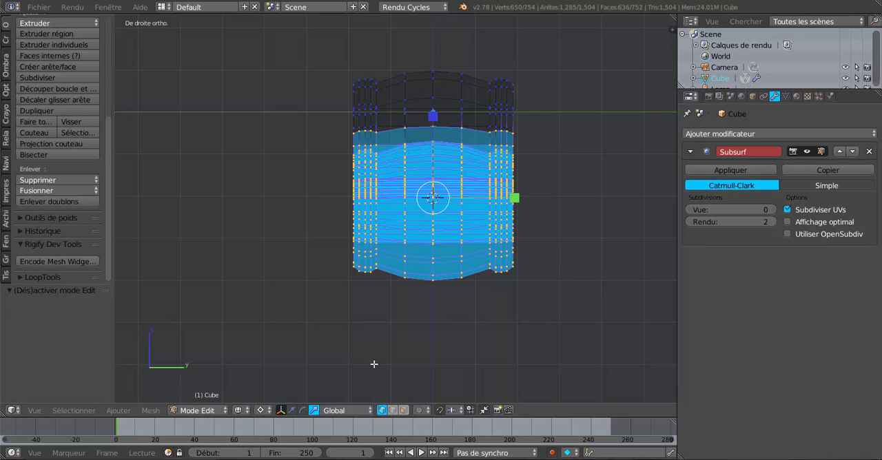
# Set the pivot point to the selection's median (Barycentre) with the scroll shown from the right side.
pyautogui.click(261, 410)
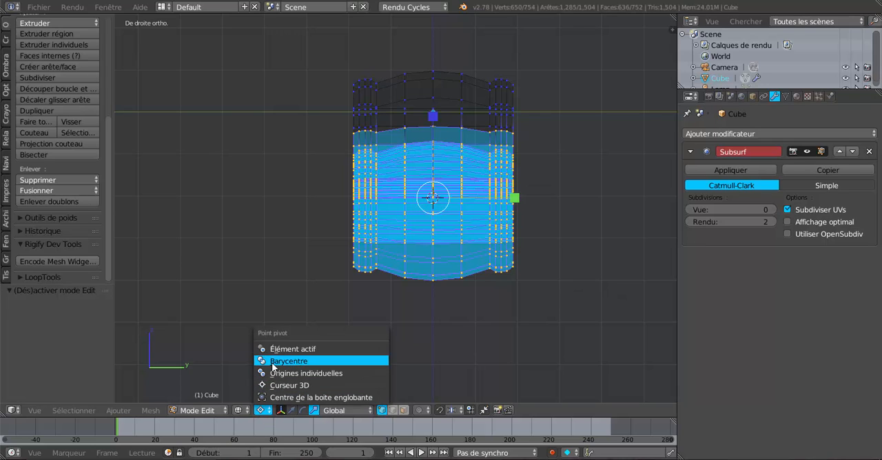
pyautogui.click(274, 361)
pyautogui.scroll(1, 510, 210)
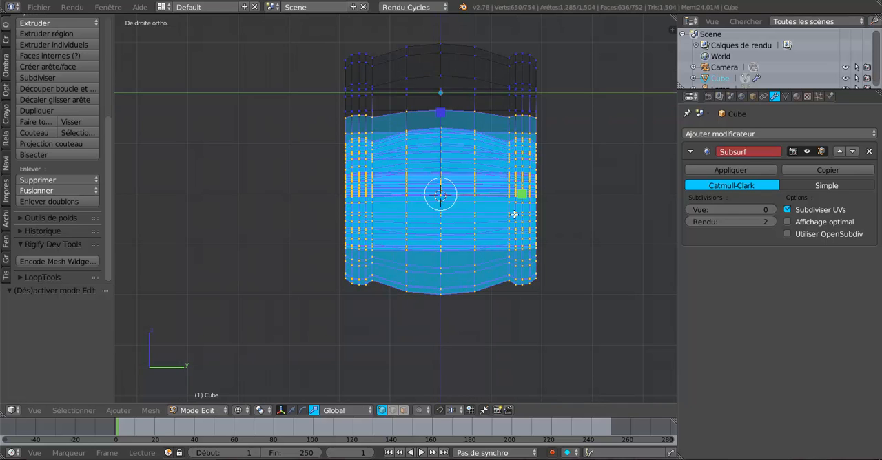
# Widen the selected part of the spiral along Y by a factor of 1.094 in solid shading.
pyautogui.keyDown('shift'); pyautogui.moveTo(537, 306); pyautogui.dragTo(501, 324, button='middle'); pyautogui.keyUp('shift')
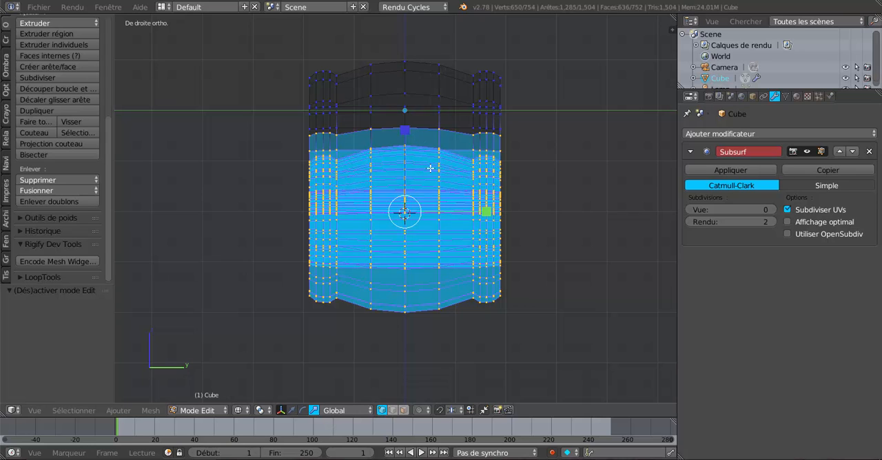
pyautogui.press('z')
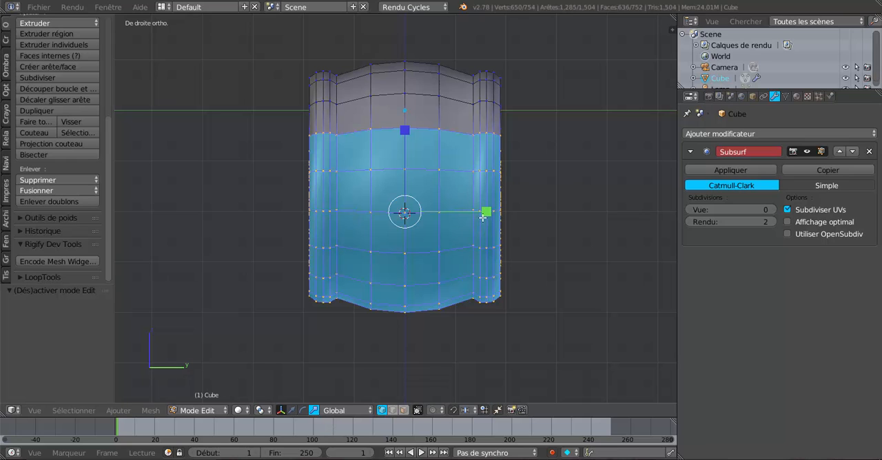
pyautogui.moveTo(486, 212); pyautogui.dragTo(494, 212)
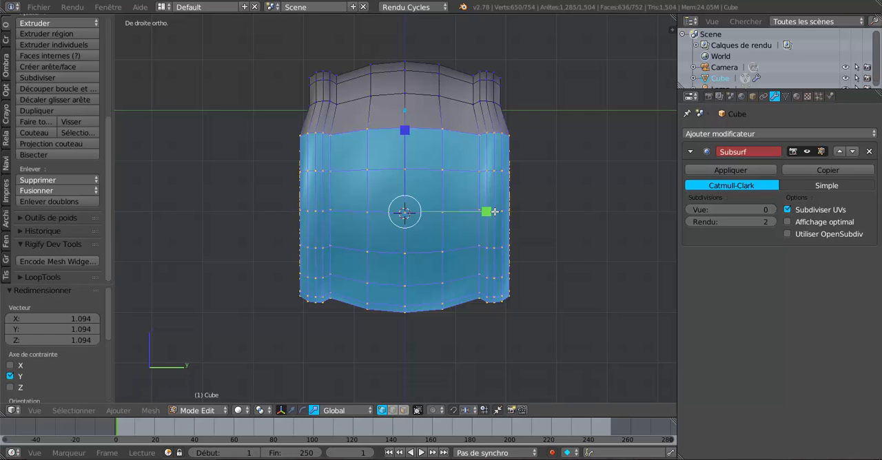
# Deselect the outermost selected profile ring and scale the rest of the spiral by 1.121 along Y.
pyautogui.keyDown('alt'); pyautogui.keyDown('shift'); pyautogui.rightClick(431, 128); pyautogui.keyUp('shift'); pyautogui.keyUp('alt')
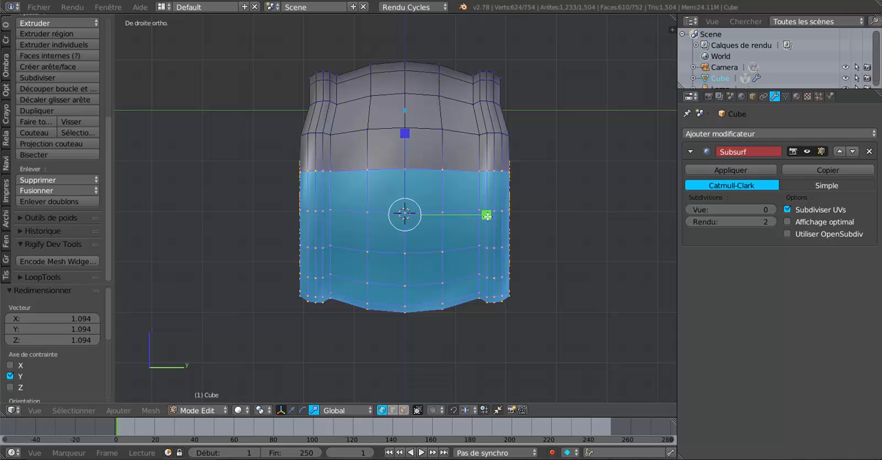
pyautogui.press('s')
pyautogui.press('y')
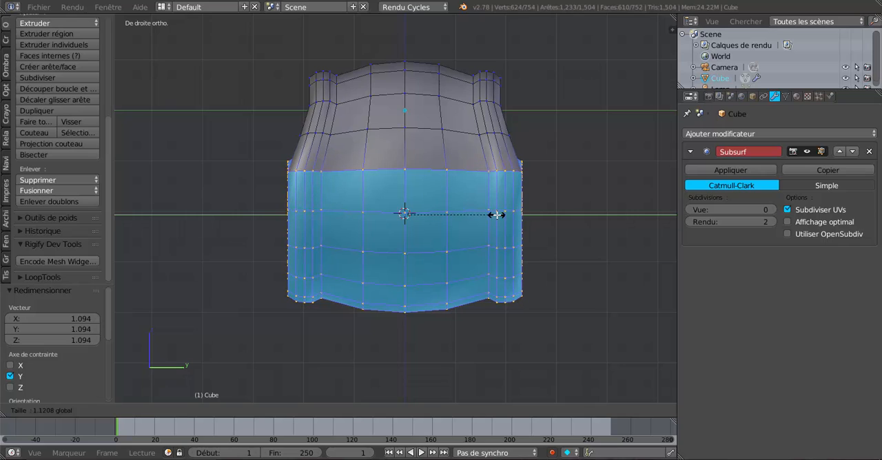
pyautogui.click(497, 215)
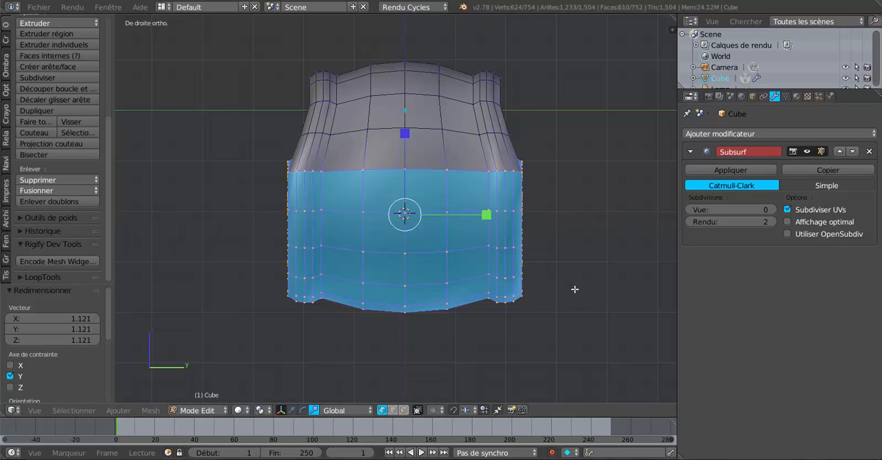
# Drop the next profile ring down the bend from the selection and widen the remainder by 1.125 along Y.
pyautogui.keyDown('alt'); pyautogui.keyDown('shift'); pyautogui.click(434, 162); pyautogui.keyUp('shift'); pyautogui.keyUp('alt')
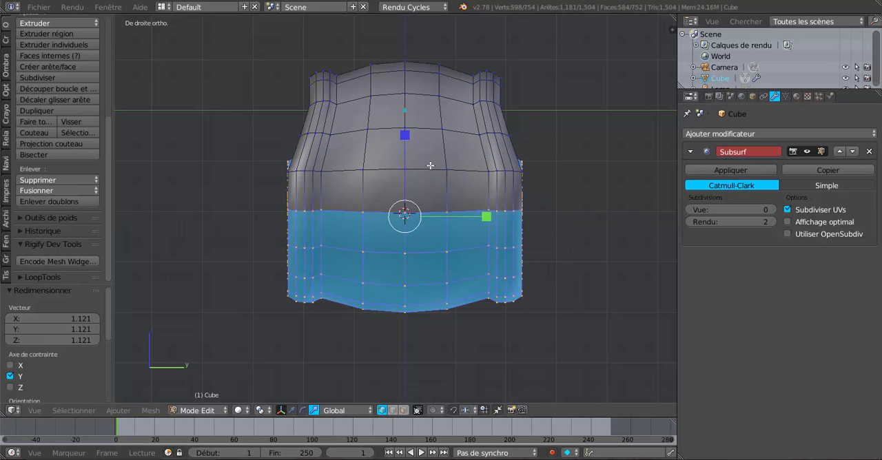
pyautogui.press('s')
pyautogui.press('y')
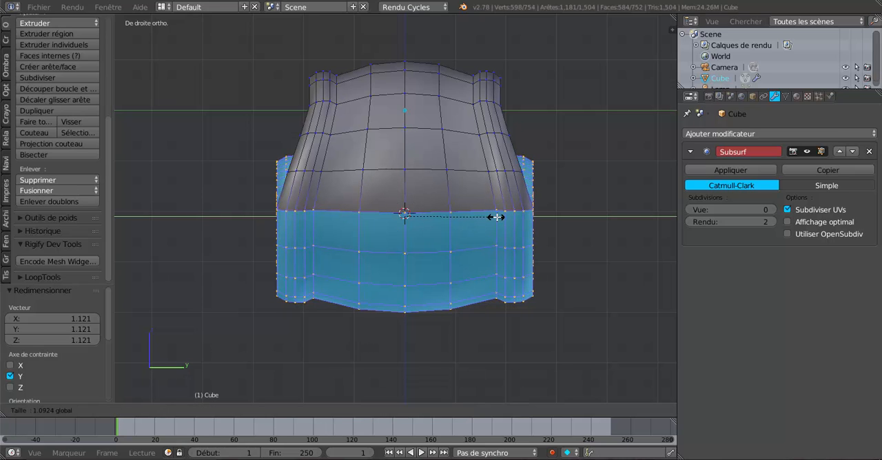
pyautogui.click(495, 216)
# Remove one more profile ring from the selection and scale the remaining spiral by 1.121 along Y.
pyautogui.keyDown('alt'); pyautogui.keyDown('shift'); pyautogui.click(478, 210); pyautogui.keyUp('shift'); pyautogui.keyUp('alt')
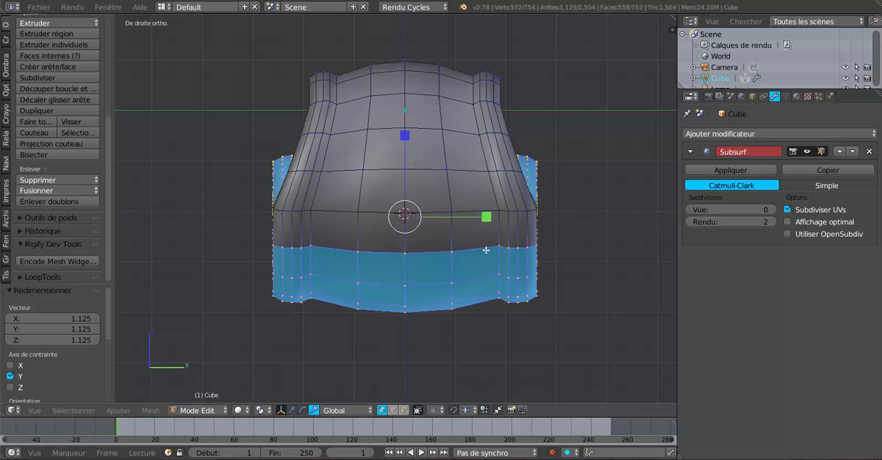
pyautogui.press('s')
pyautogui.press('y')
pyautogui.click(497, 220)
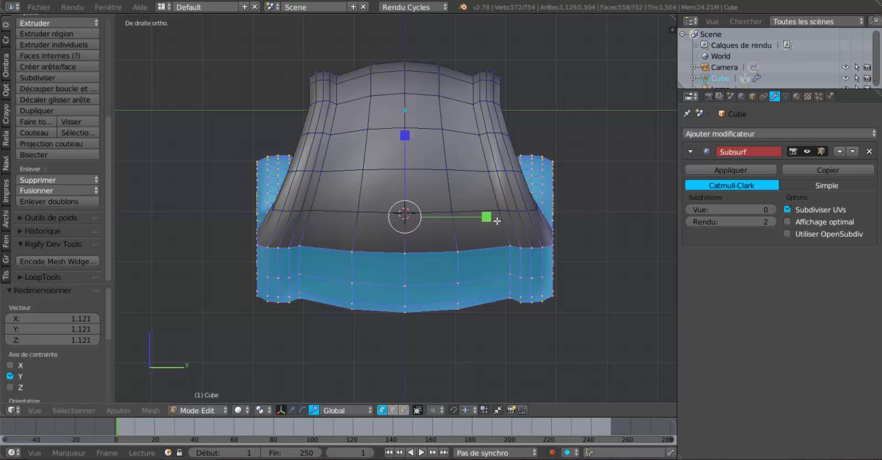
# Deselect the following ring near the base of the bend and widen the remaining spiral by 1.085 along Y.
pyautogui.keyDown('shift'); pyautogui.moveTo(493, 220); pyautogui.dragTo(468, 153, button='middle'); pyautogui.keyUp('shift')
pyautogui.keyDown('alt'); pyautogui.keyDown('shift'); pyautogui.click(457, 154); pyautogui.keyUp('shift'); pyautogui.keyUp('alt')
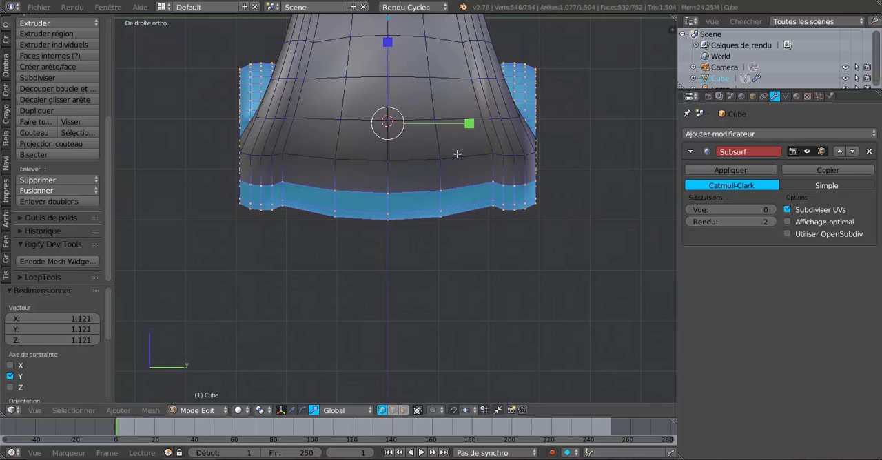
pyautogui.moveTo(469, 124); pyautogui.dragTo(478, 127)
pyautogui.scroll(-2, 426, 282)
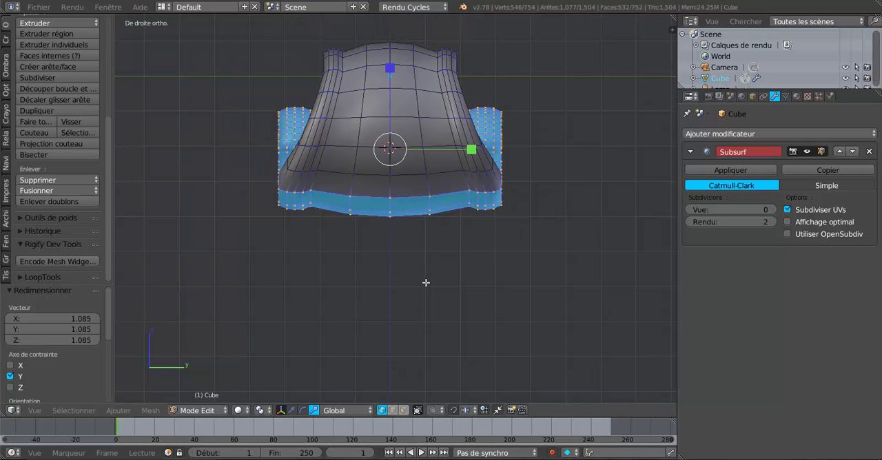
# Leave Edit Mode, set the Subsurf modifier's viewport subdivisions to 2 and compare the smoothed scroll with its cage.
pyautogui.press('Tab')
pyautogui.moveTo(459, 285); pyautogui.dragTo(572, 303, button='middle')
pyautogui.click(767, 210)
pyautogui.write('2')
pyautogui.press('Return')
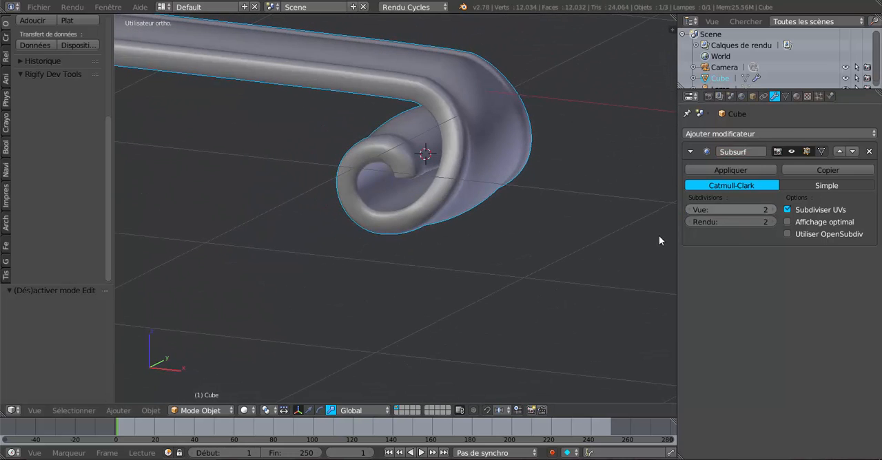
pyautogui.moveTo(659, 236); pyautogui.dragTo(494, 261, button='middle')
pyautogui.press('Tab')
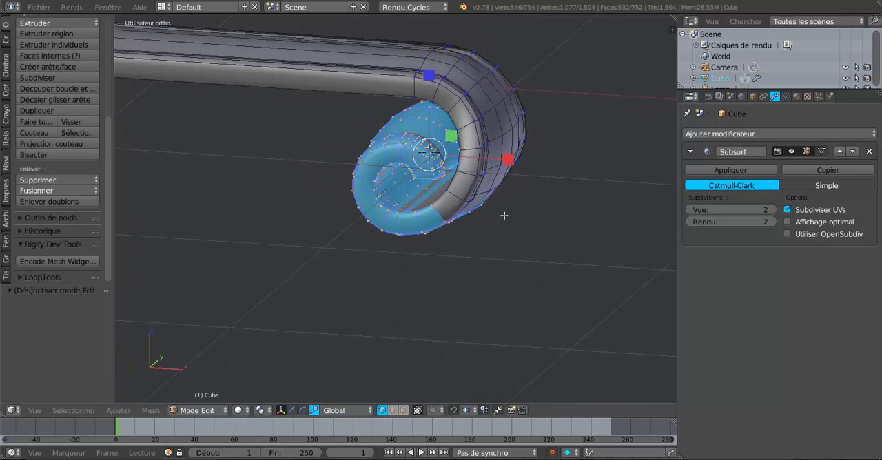
pyautogui.press('Tab')
pyautogui.moveTo(506, 220); pyautogui.dragTo(467, 189, button='middle')
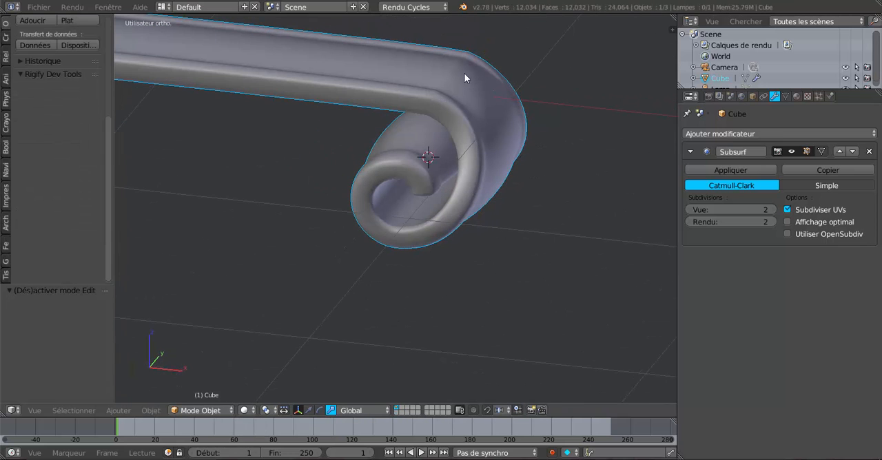
# Slide the edge loop where the straight bar meets the bend slightly back along the bar.
pyautogui.press('Tab')
pyautogui.moveTo(488, 131); pyautogui.dragTo(426, 134, button='middle')
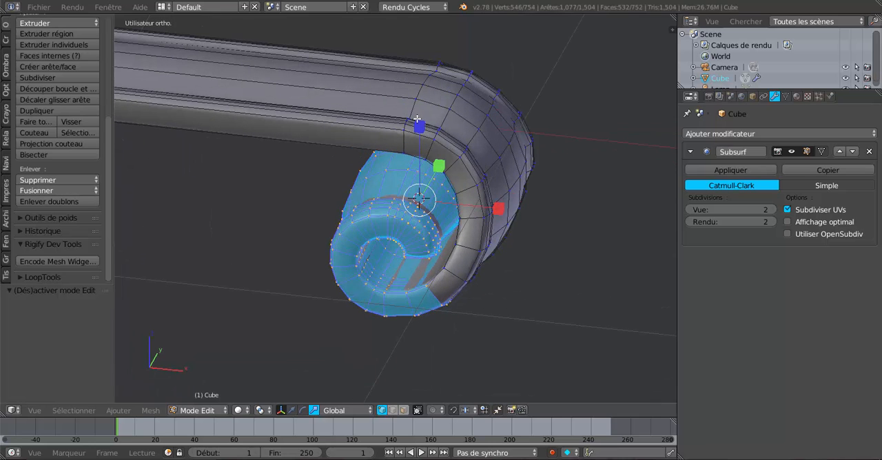
pyautogui.keyDown('alt'); pyautogui.rightClick(405, 114); pyautogui.keyUp('alt')
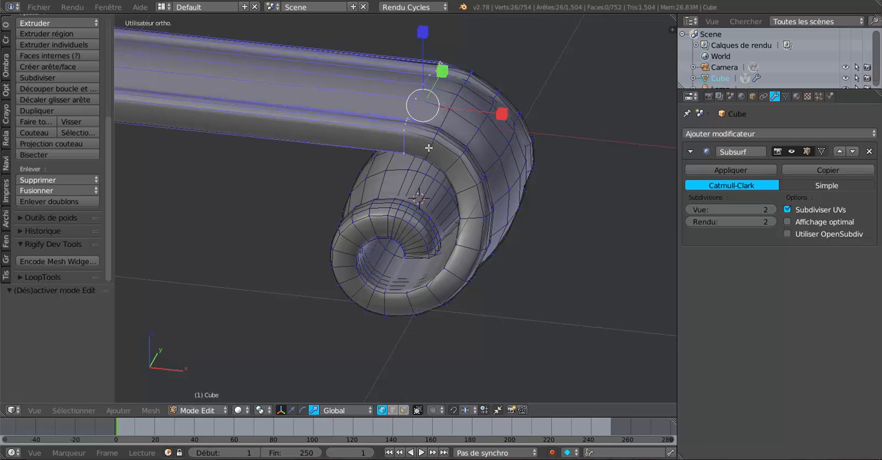
pyautogui.press('g')
pyautogui.press('g')
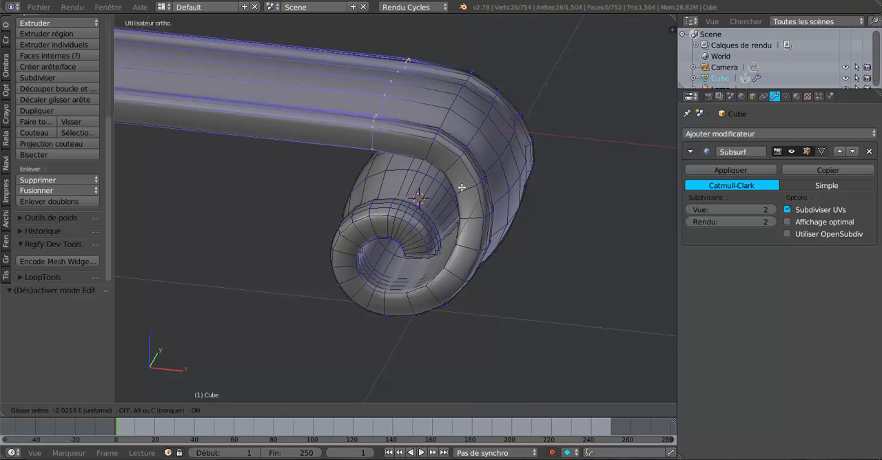
pyautogui.click(458, 185)
pyautogui.press('Tab')
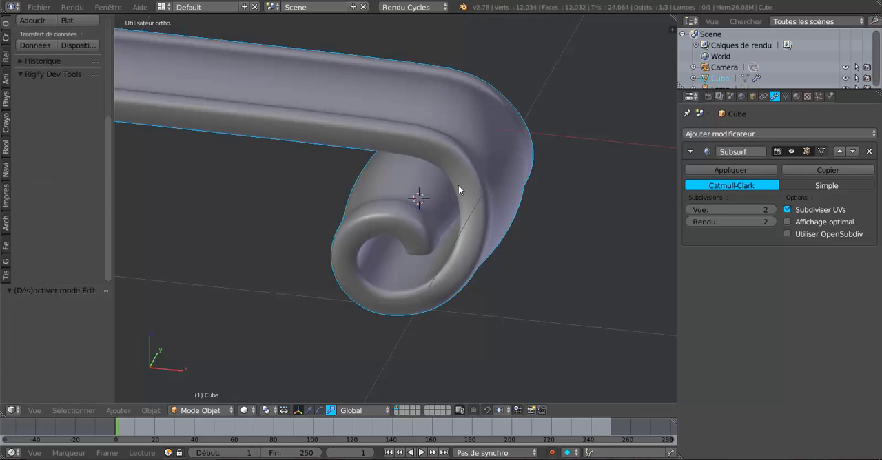
# Examine the smoothed scroll and its mesh from oblique angles, near and far, in Object and Edit Mode.
pyautogui.moveTo(472, 174); pyautogui.dragTo(275, 234, button='middle')
pyautogui.scroll(-4, 282, 232)
pyautogui.moveTo(511, 240); pyautogui.dragTo(434, 247, button='middle')
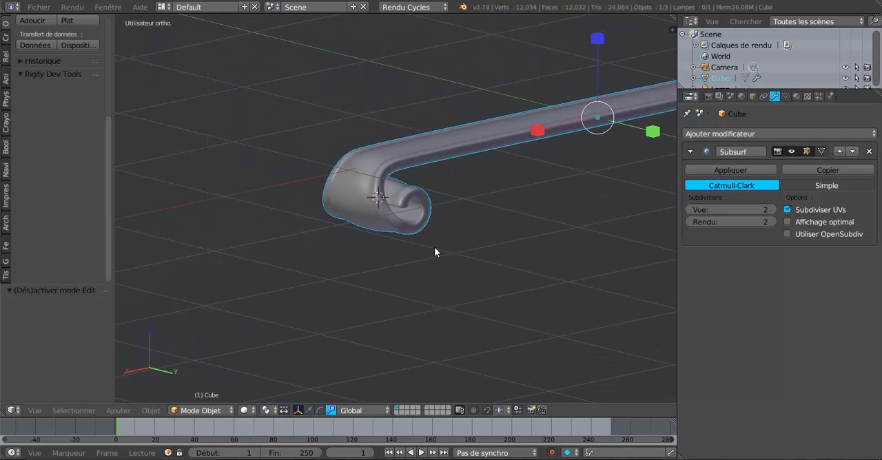
pyautogui.scroll(3, 434, 247)
pyautogui.press('Tab')
pyautogui.scroll(3, 437, 251)
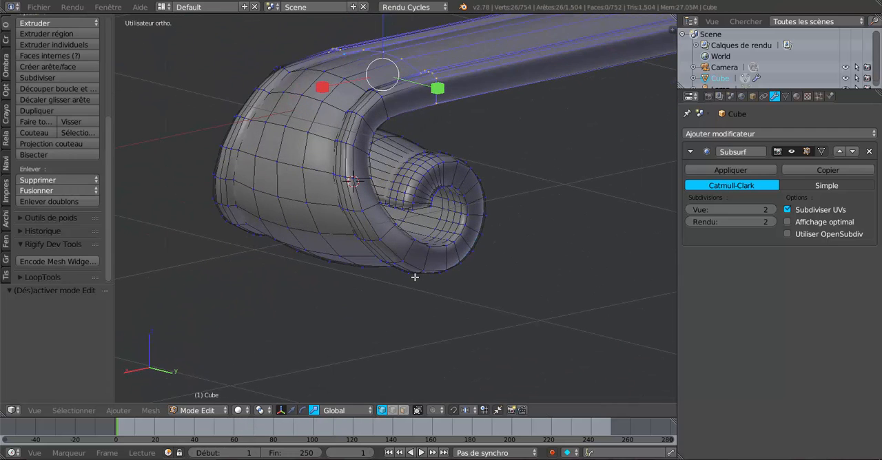
pyautogui.moveTo(413, 277); pyautogui.dragTo(394, 274, button='middle')
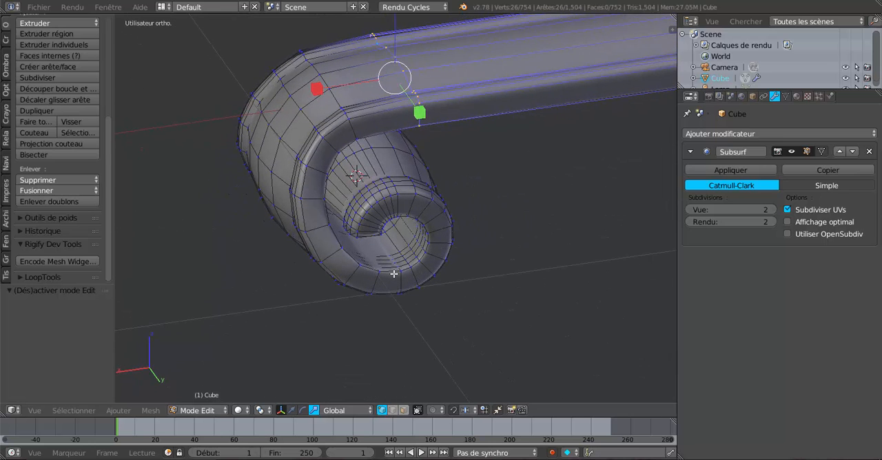
pyautogui.moveTo(407, 224); pyautogui.dragTo(488, 205, button='middle')
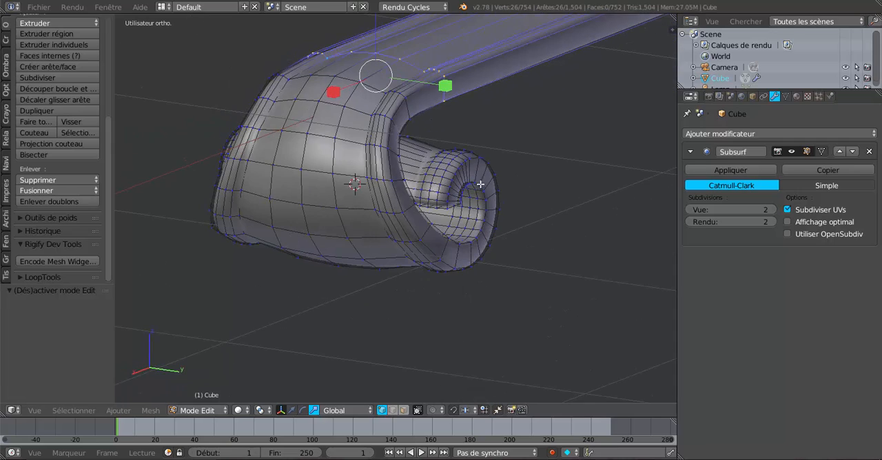
pyautogui.press('Tab')
pyautogui.scroll(-2, 479, 213)
pyautogui.moveTo(367, 257); pyautogui.dragTo(352, 230, button='middle')
pyautogui.scroll(-5, 491, 261)
pyautogui.scroll(3, 393, 269)
pyautogui.scroll(2, 373, 258)
pyautogui.scroll(2, 357, 227)
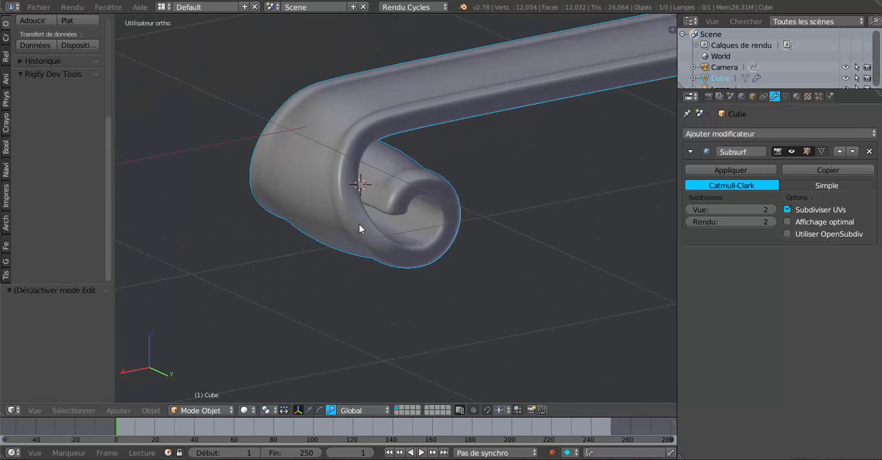
pyautogui.press('Tab')
pyautogui.scroll(2, 422, 232)
pyautogui.moveTo(414, 249); pyautogui.dragTo(431, 253, button='middle')
pyautogui.scroll(1, 434, 254)
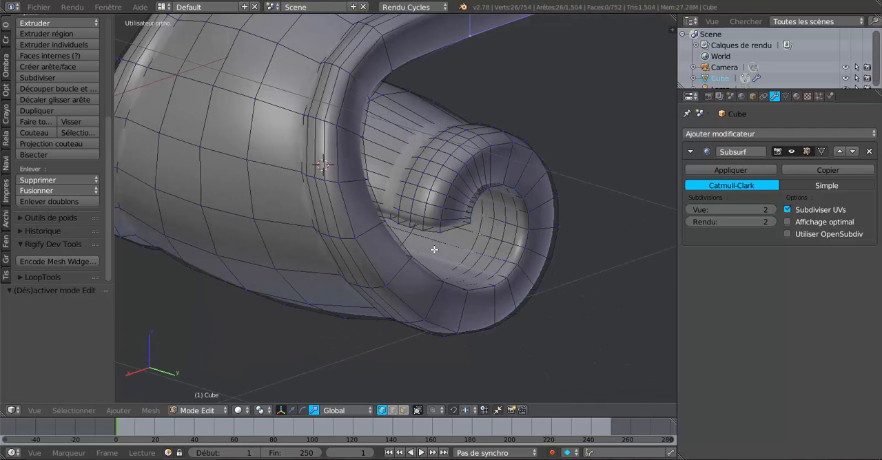
pyautogui.scroll(-2, 540, 303)
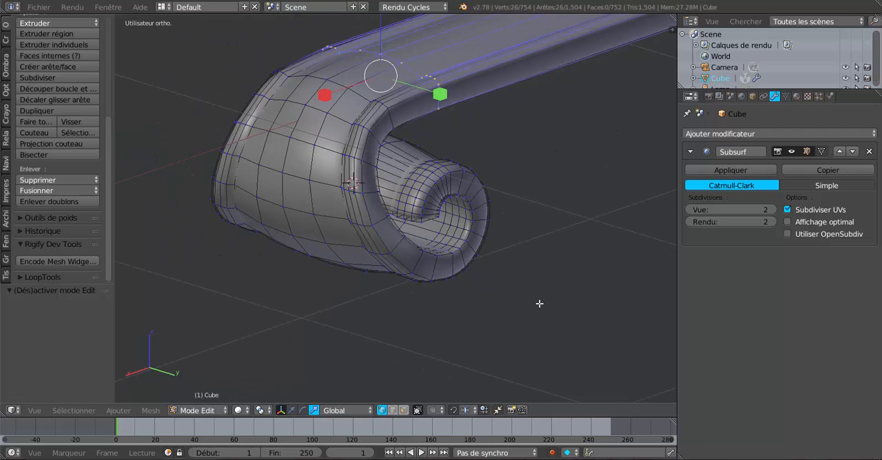
# Circle-select the spiral's vertices from the base of the outer bend to its inner end in the front wireframe view.
pyautogui.press('KP_3')
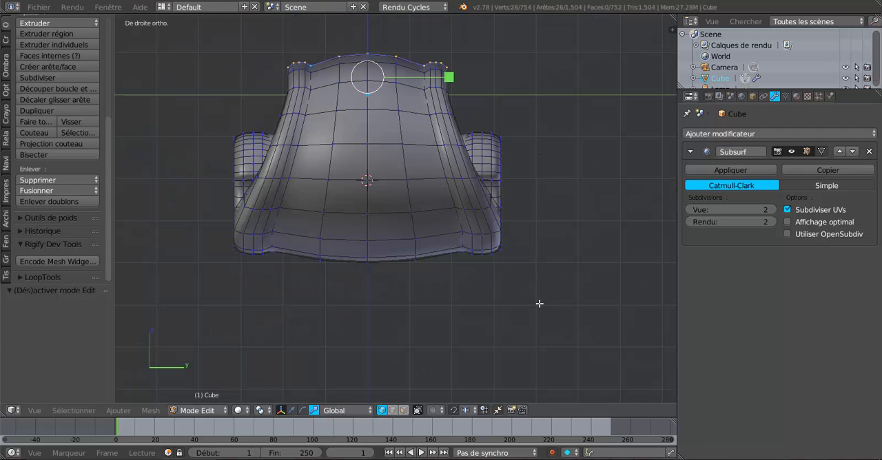
pyautogui.press('KP_1')
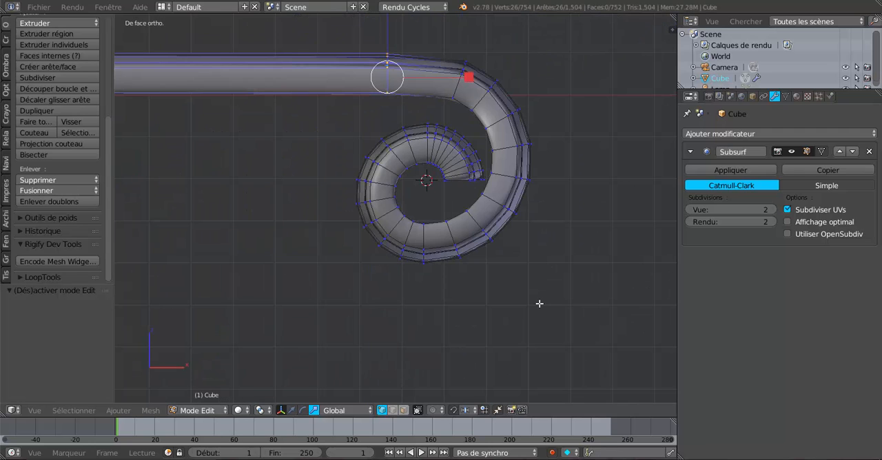
pyautogui.press('z')
pyautogui.scroll(-1, 530, 308)
pyautogui.press('a')
pyautogui.press('a')
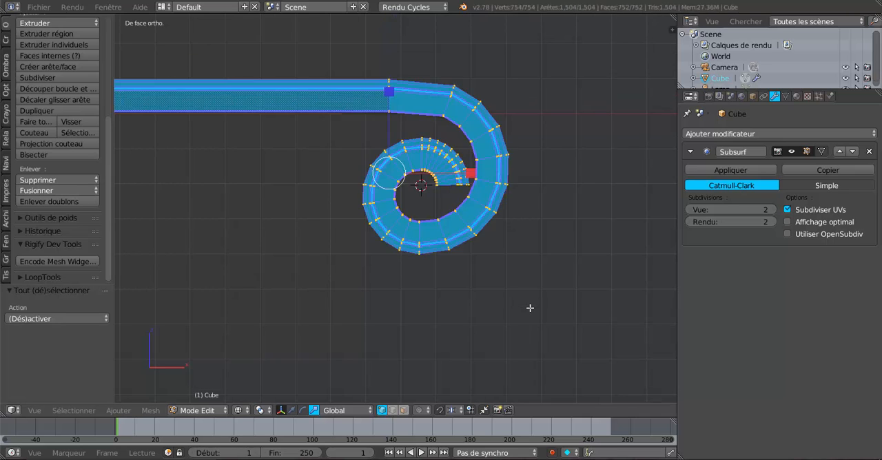
pyautogui.press('a')
pyautogui.press('c')
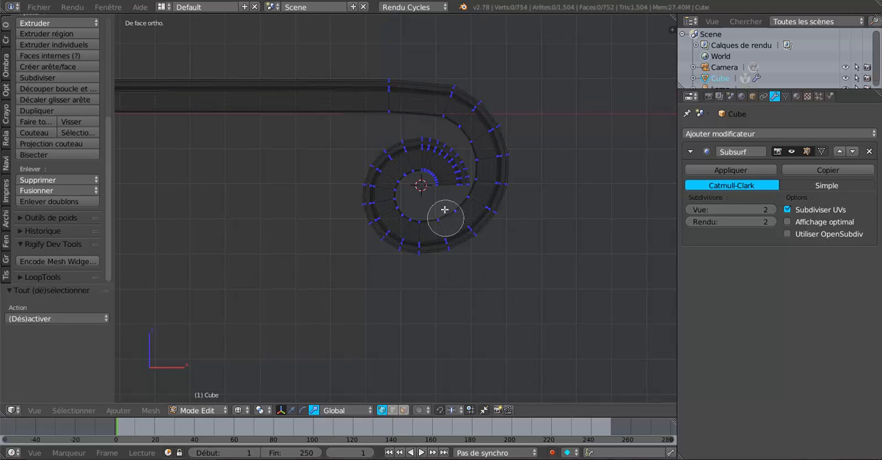
pyautogui.click(454, 176)
pyautogui.moveTo(454, 176)
pyautogui.mouseDown()
pyautogui.moveTo(436, 150)
pyautogui.moveTo(396, 156)
pyautogui.moveTo(376, 190)
pyautogui.moveTo(397, 181)
pyautogui.moveTo(384, 196)
pyautogui.moveTo(388, 226)
pyautogui.moveTo(414, 242)
pyautogui.moveTo(469, 233)
pyautogui.moveTo(451, 228)
pyautogui.moveTo(423, 239)
pyautogui.moveTo(442, 173)
pyautogui.mouseUp()
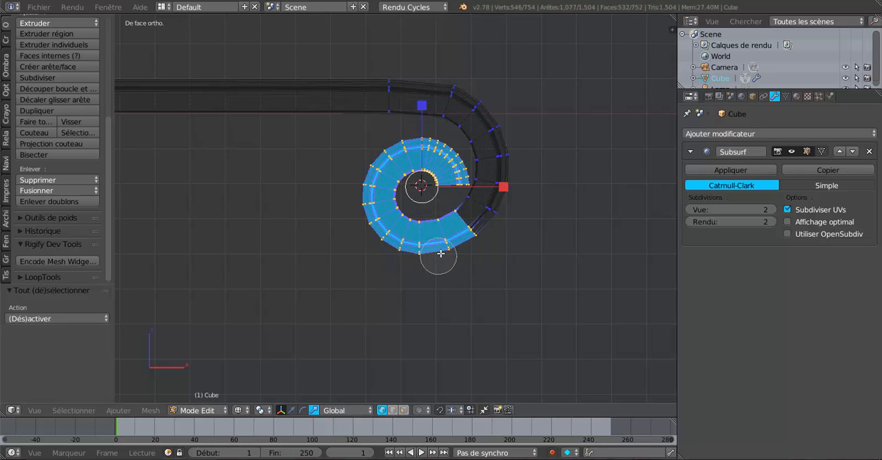
pyautogui.rightClick(475, 266)
# Narrow the selected spiral along Y by a factor of 0.761 in solid shading.
pyautogui.scroll(-1, 477, 274)
pyautogui.moveTo(475, 281)
pyautogui.mouseDown(button='middle')
pyautogui.moveTo(408, 287)
pyautogui.moveTo(467, 294)
pyautogui.moveTo(419, 277)
pyautogui.moveTo(455, 280)
pyautogui.moveTo(447, 297)
pyautogui.moveTo(463, 238)
pyautogui.mouseUp(button='middle')
pyautogui.press('z')
pyautogui.scroll(1, 419, 277)
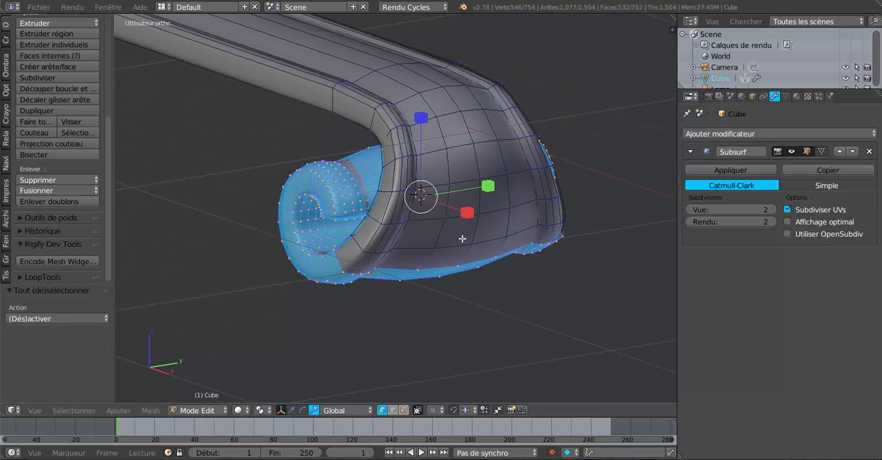
pyautogui.moveTo(488, 186); pyautogui.dragTo(474, 195)
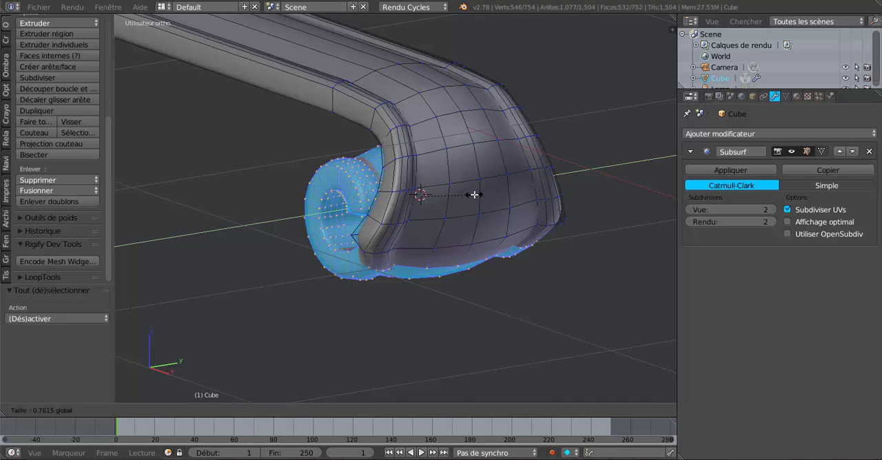
pyautogui.moveTo(475, 195); pyautogui.dragTo(474, 195)
# Switch to face selection, clear the selection and circle-select the spiral's front side faces from the inner end to the base of the bend.
pyautogui.moveTo(386, 249); pyautogui.dragTo(491, 256, button='middle')
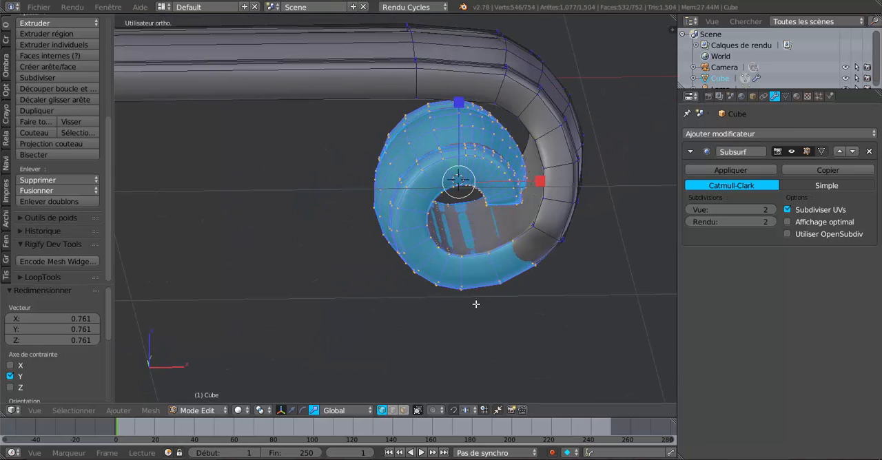
pyautogui.click(404, 411)
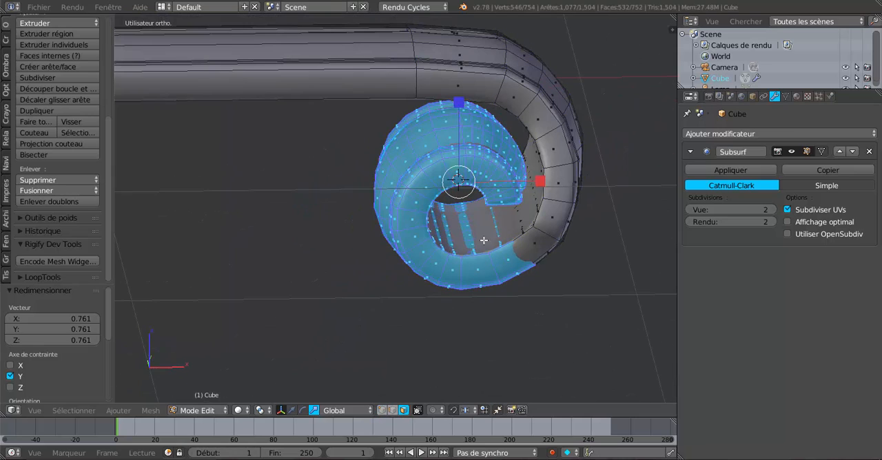
pyautogui.moveTo(489, 224); pyautogui.dragTo(504, 180, button='middle')
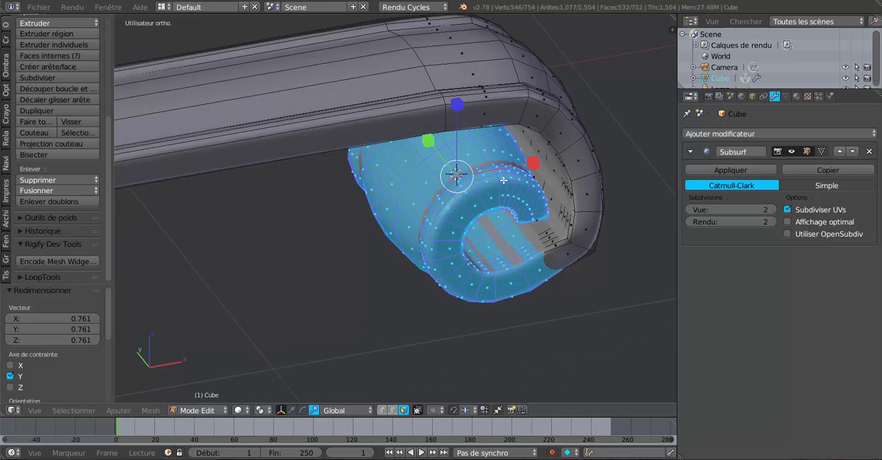
pyautogui.moveTo(531, 211); pyautogui.dragTo(516, 196, button='middle')
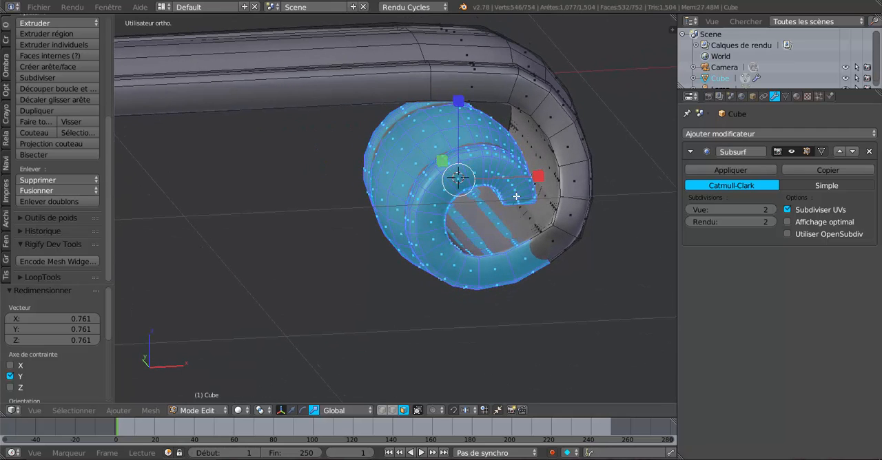
pyautogui.press('c')
pyautogui.rightClick(516, 192)
pyautogui.press('a')
pyautogui.press('c')
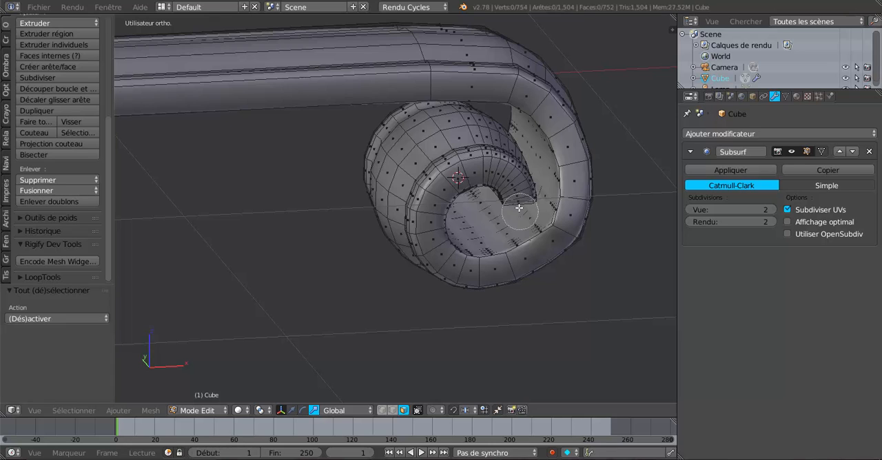
pyautogui.moveTo(518, 194); pyautogui.dragTo(524, 207)
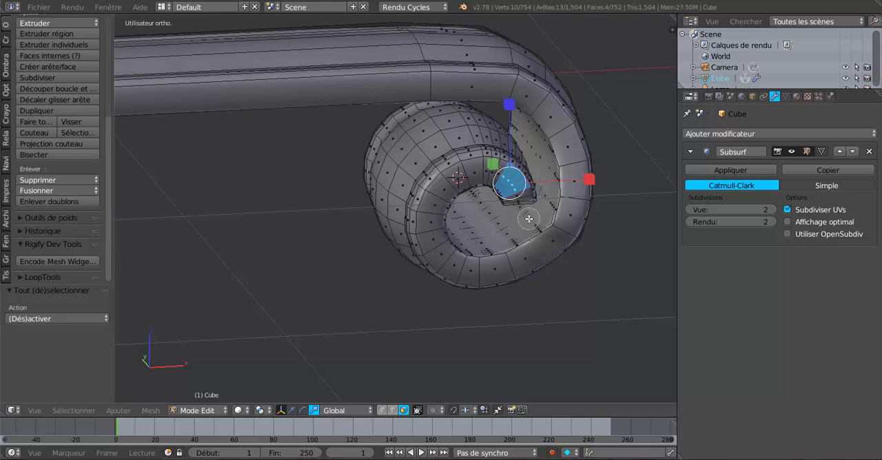
pyautogui.rightClick(528, 215)
pyautogui.moveTo(528, 216); pyautogui.dragTo(505, 211, button='middle')
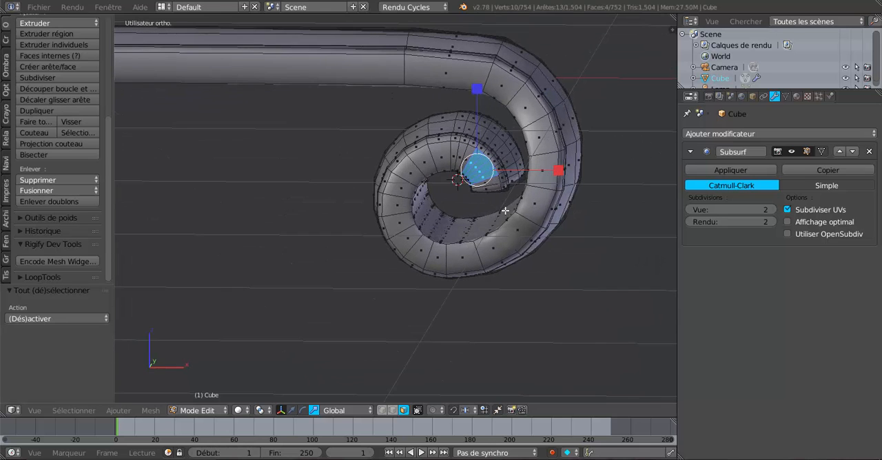
pyautogui.press('KP_1')
pyautogui.scroll(2, 505, 211)
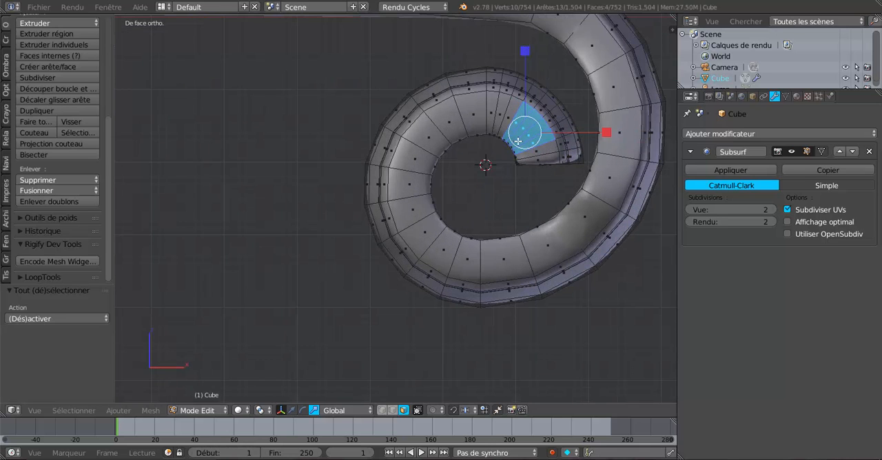
pyautogui.press('c')
pyautogui.moveTo(536, 151)
pyautogui.mouseDown()
pyautogui.moveTo(498, 112)
pyautogui.moveTo(448, 110)
pyautogui.moveTo(420, 141)
pyautogui.moveTo(413, 176)
pyautogui.moveTo(426, 227)
pyautogui.moveTo(449, 256)
pyautogui.moveTo(536, 249)
pyautogui.mouseUp()
# Add the matching side faces on the opposite side of the spiral to the selection.
pyautogui.scroll(-2, 536, 249)
pyautogui.moveTo(420, 242); pyautogui.dragTo(367, 259, button='middle')
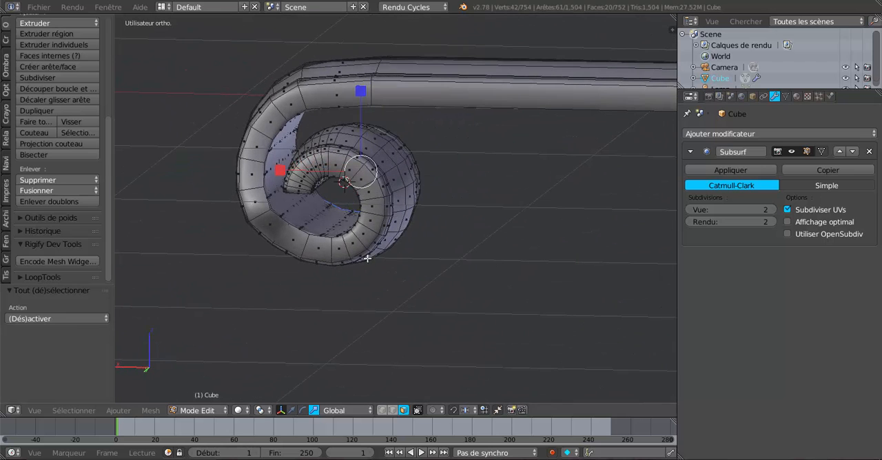
pyautogui.press('c')
pyautogui.moveTo(309, 248)
pyautogui.mouseDown()
pyautogui.moveTo(362, 241)
pyautogui.moveTo(378, 219)
pyautogui.moveTo(355, 169)
pyautogui.moveTo(338, 162)
pyautogui.moveTo(300, 184)
pyautogui.mouseUp()
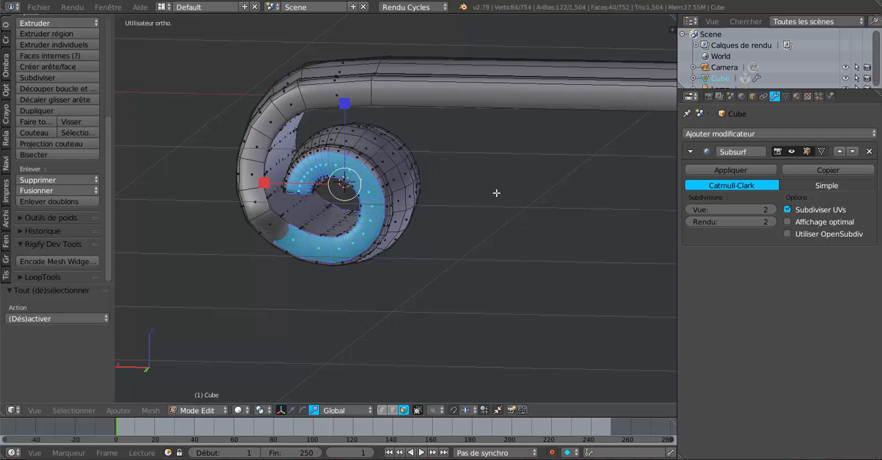
# Scale both selected side-face strips outward along Y so the spiral projects further from the bar, and check the smoothed shape in Object Mode.
pyautogui.scroll(-3, 497, 195)
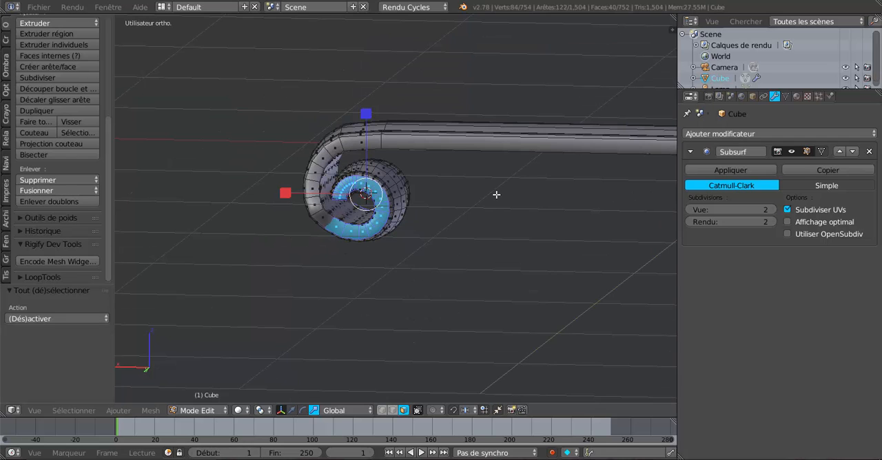
pyautogui.press('KP_1')
pyautogui.press('z')
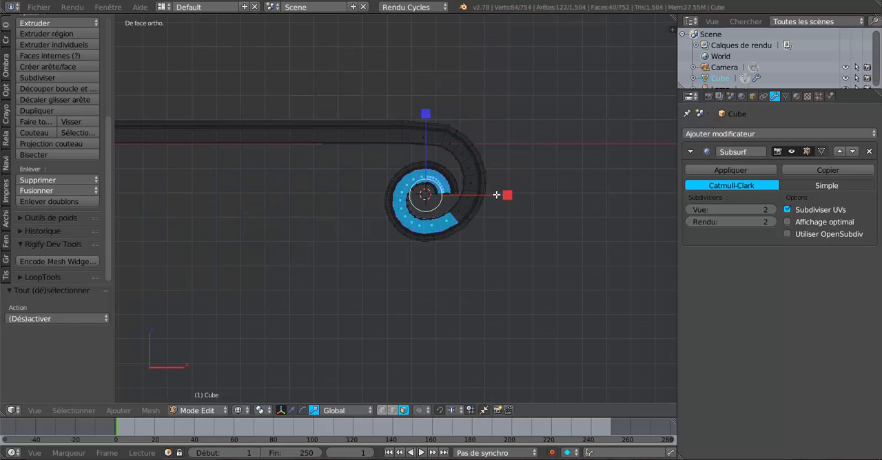
pyautogui.press('z')
pyautogui.moveTo(512, 209); pyautogui.dragTo(421, 230, button='middle')
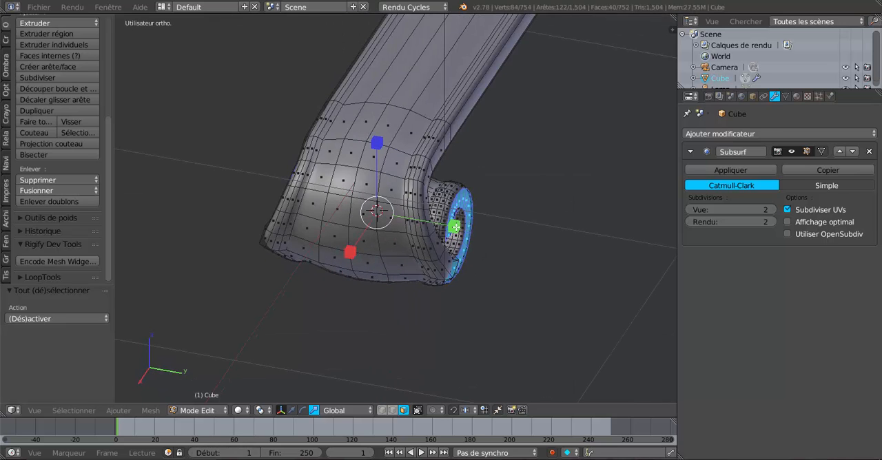
pyautogui.press('s')
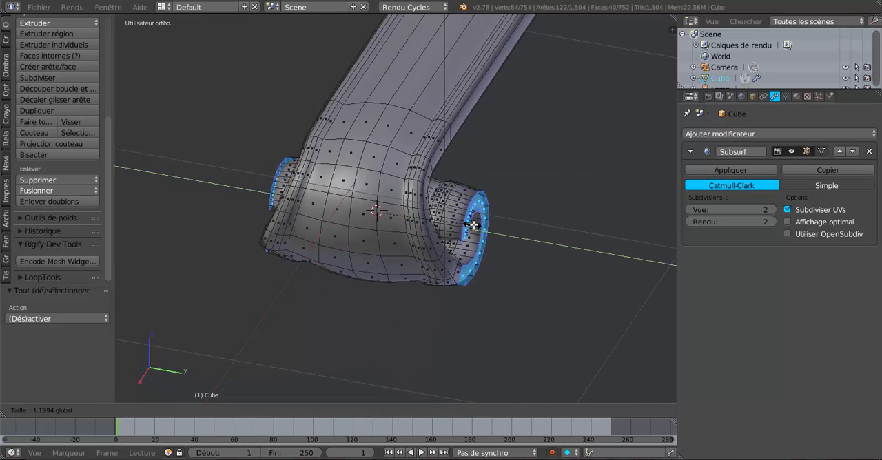
pyautogui.click(481, 224)
pyautogui.moveTo(483, 228); pyautogui.dragTo(567, 215, button='middle')
pyautogui.press('Tab')
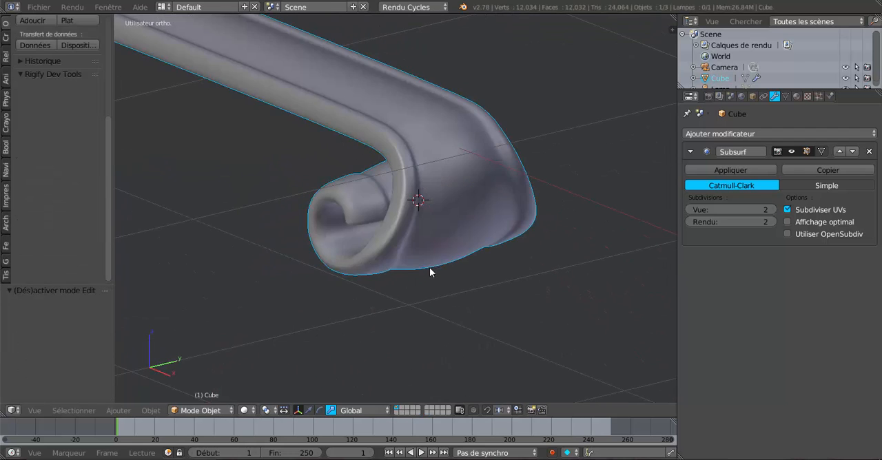
pyautogui.moveTo(430, 270)
pyautogui.mouseDown(button='middle')
pyautogui.moveTo(494, 292)
pyautogui.moveTo(453, 226)
pyautogui.moveTo(522, 239)
pyautogui.mouseUp(button='middle')
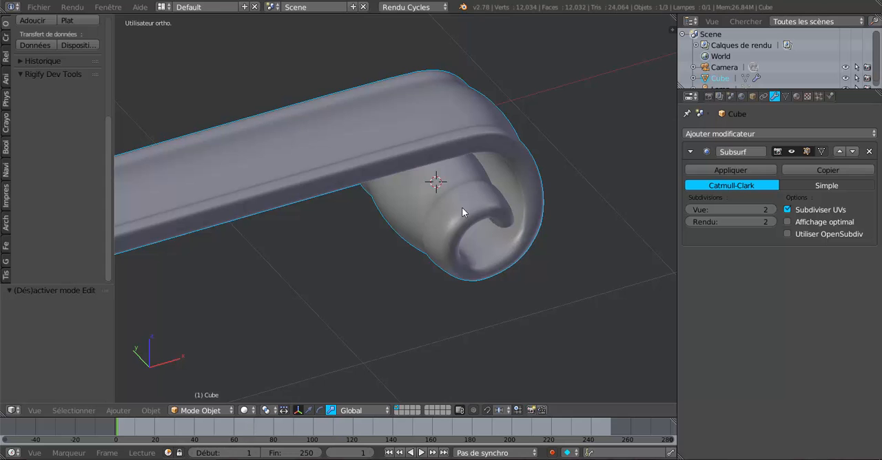
# Snap the 3D cursor to the vertex at the base of the spiral's front side face strip.
pyautogui.press('Tab')
pyautogui.moveTo(477, 222); pyautogui.dragTo(525, 196, button='middle')
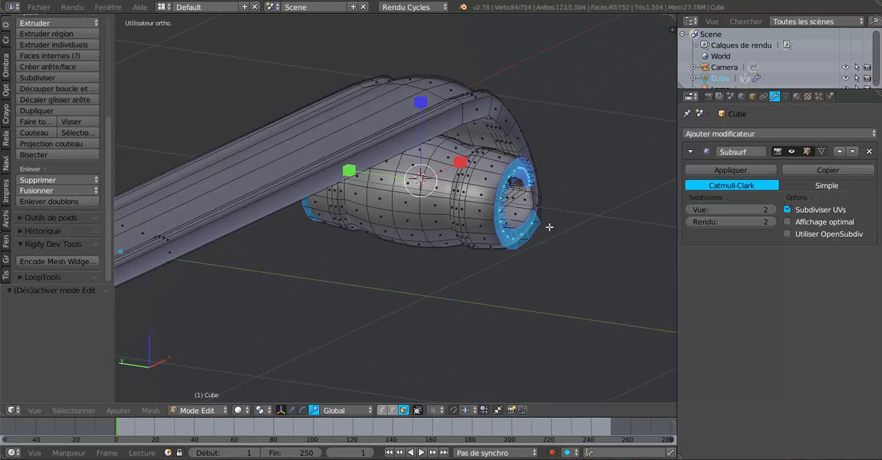
pyautogui.moveTo(518, 242); pyautogui.dragTo(359, 235, button='middle')
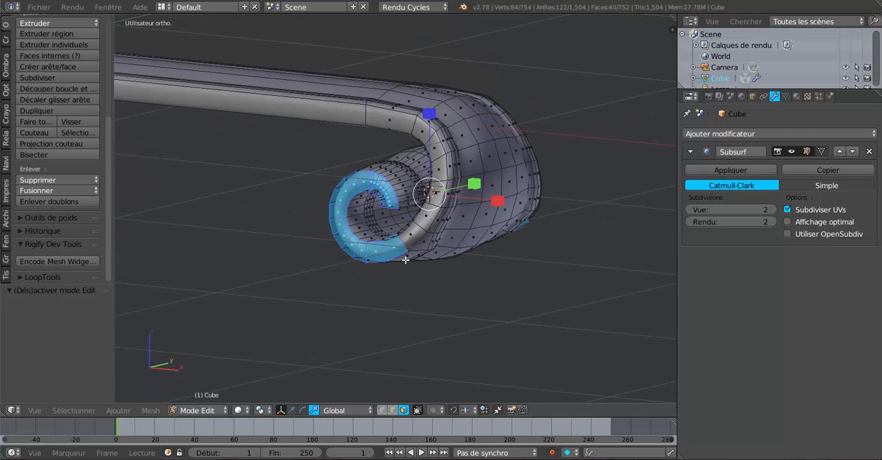
pyautogui.click(382, 410)
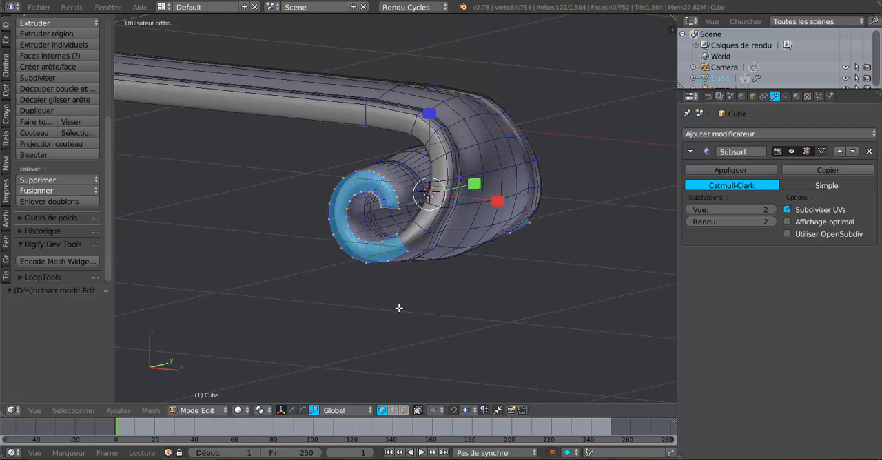
pyautogui.rightClick(409, 248)
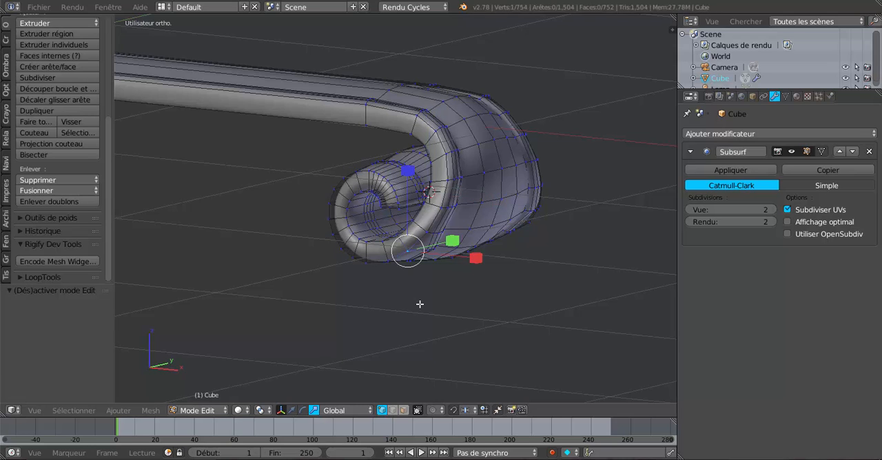
pyautogui.hotkey('shift', 's')
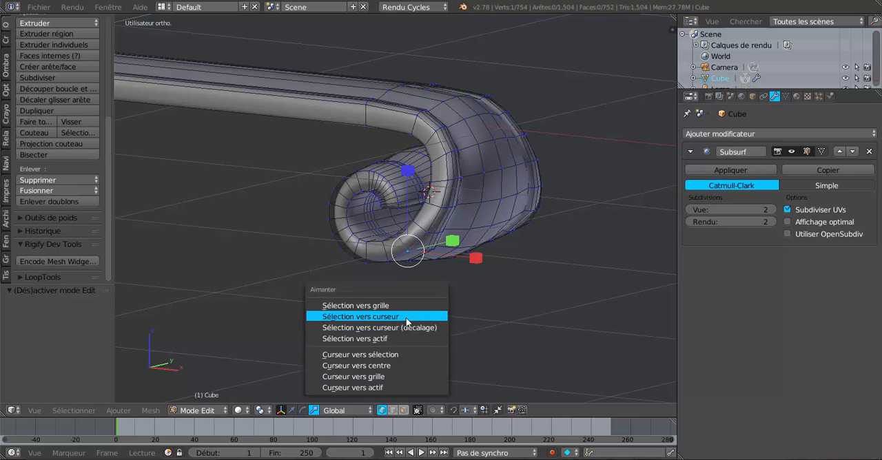
pyautogui.click(389, 354)
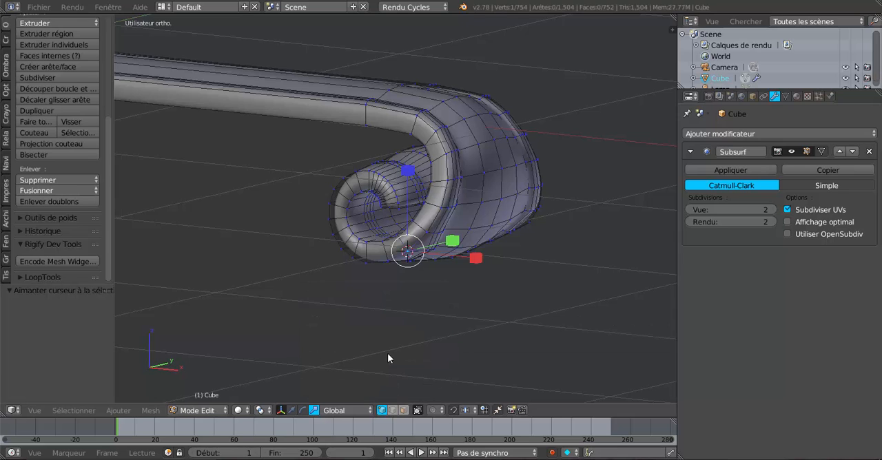
# Set the pivot point for transformations to the 3D cursor.
pyautogui.scroll(1, 416, 319)
pyautogui.scroll(2, 418, 314)
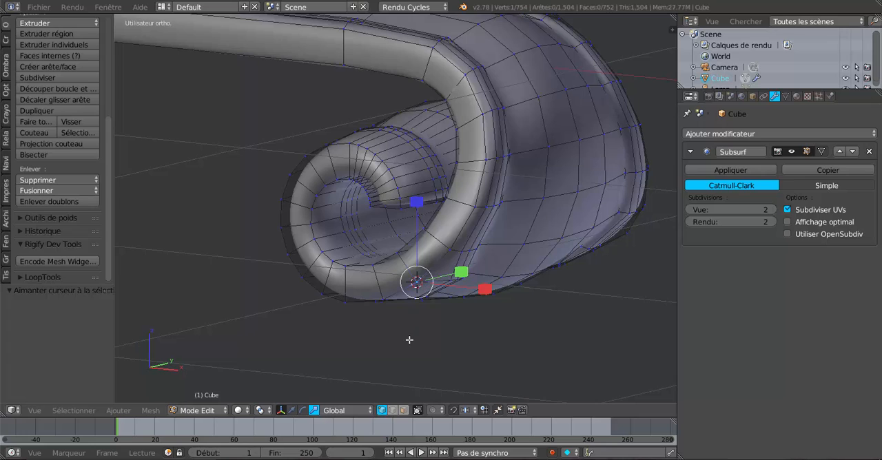
pyautogui.click(260, 411)
pyautogui.click(260, 411)
pyautogui.click(278, 391)
# Select the front side faces one by one around the spiral, from the 3D cursor at the base to the inner end.
pyautogui.click(403, 410)
pyautogui.moveTo(448, 372); pyautogui.dragTo(481, 359, button='middle')
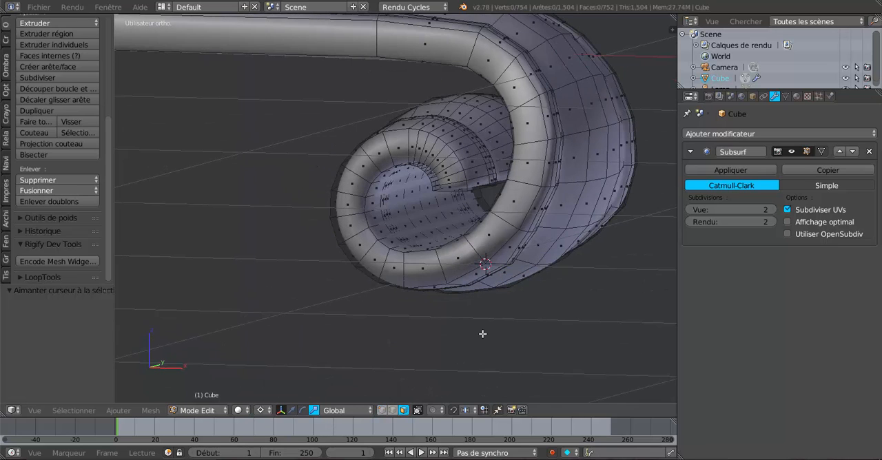
pyautogui.rightClick(470, 258)
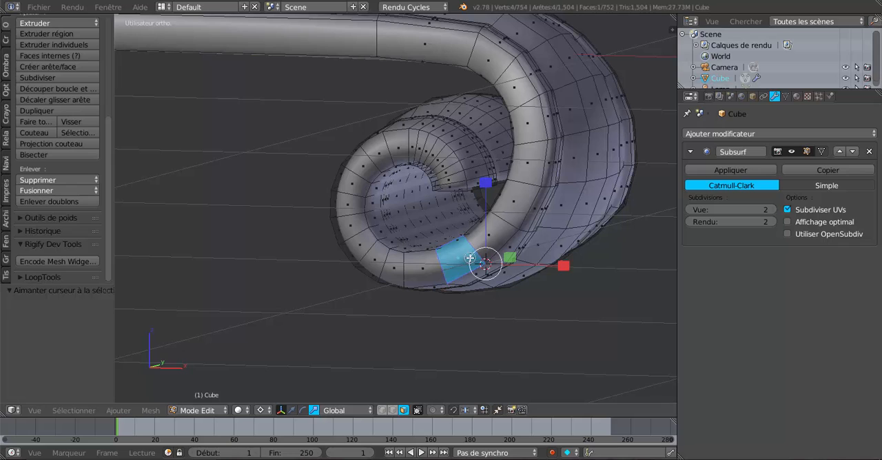
pyautogui.keyDown('shift'); pyautogui.rightClick(425, 269); pyautogui.keyUp('shift')
pyautogui.keyDown('shift'); pyautogui.rightClick(398, 270); pyautogui.keyUp('shift')
pyautogui.keyDown('shift'); pyautogui.rightClick(373, 262); pyautogui.keyUp('shift')
pyautogui.keyDown('shift'); pyautogui.rightClick(359, 240); pyautogui.keyUp('shift')
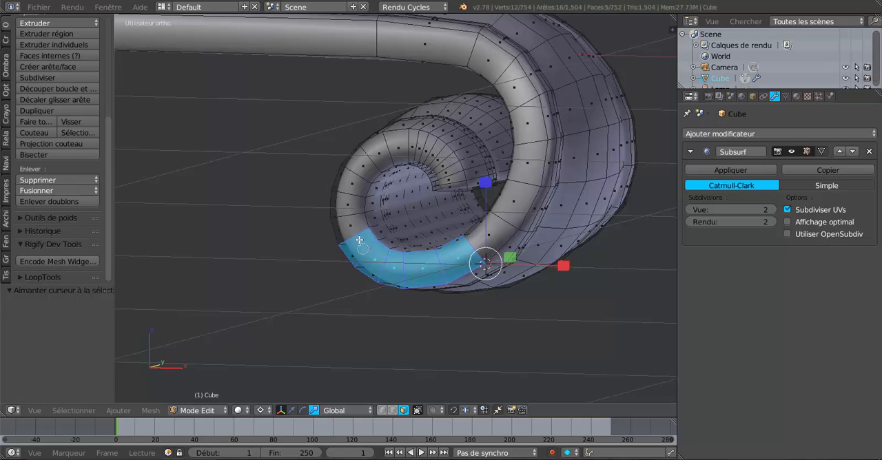
pyautogui.keyDown('shift'); pyautogui.rightClick(345, 228); pyautogui.keyUp('shift')
pyautogui.keyDown('shift'); pyautogui.rightClick(343, 203); pyautogui.keyUp('shift')
pyautogui.keyDown('shift'); pyautogui.rightClick(348, 181); pyautogui.keyUp('shift')
pyautogui.keyDown('shift'); pyautogui.rightClick(362, 162); pyautogui.keyUp('shift')
pyautogui.keyDown('shift'); pyautogui.rightClick(378, 151); pyautogui.keyUp('shift')
pyautogui.keyDown('shift'); pyautogui.rightClick(400, 143); pyautogui.keyUp('shift')
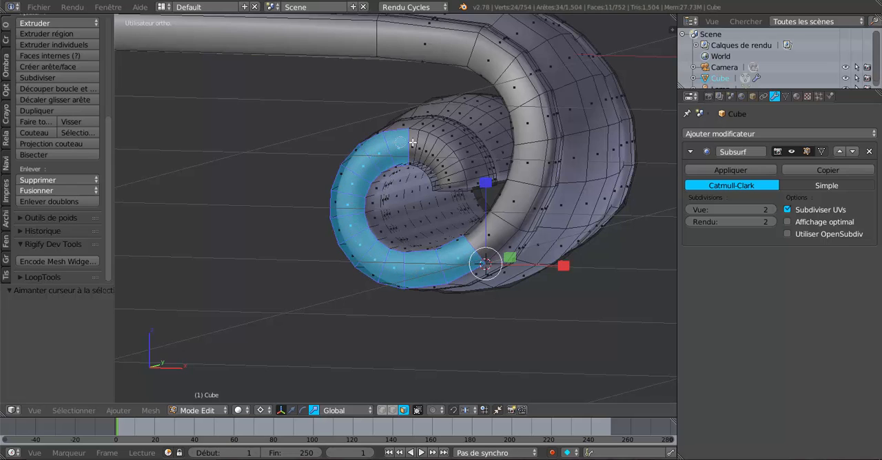
pyautogui.keyDown('shift'); pyautogui.rightClick(418, 144); pyautogui.keyUp('shift')
pyautogui.keyDown('shift'); pyautogui.rightClick(426, 149); pyautogui.keyUp('shift')
pyautogui.keyDown('shift'); pyautogui.rightClick(433, 154); pyautogui.keyUp('shift')
pyautogui.keyDown('shift'); pyautogui.rightClick(438, 160); pyautogui.keyUp('shift')
pyautogui.keyDown('shift'); pyautogui.rightClick(443, 165); pyautogui.keyUp('shift')
pyautogui.keyDown('shift'); pyautogui.rightClick(447, 171); pyautogui.keyUp('shift')
pyautogui.keyDown('shift'); pyautogui.rightClick(449, 175); pyautogui.keyUp('shift')
pyautogui.keyDown('shift'); pyautogui.rightClick(450, 179); pyautogui.keyUp('shift')
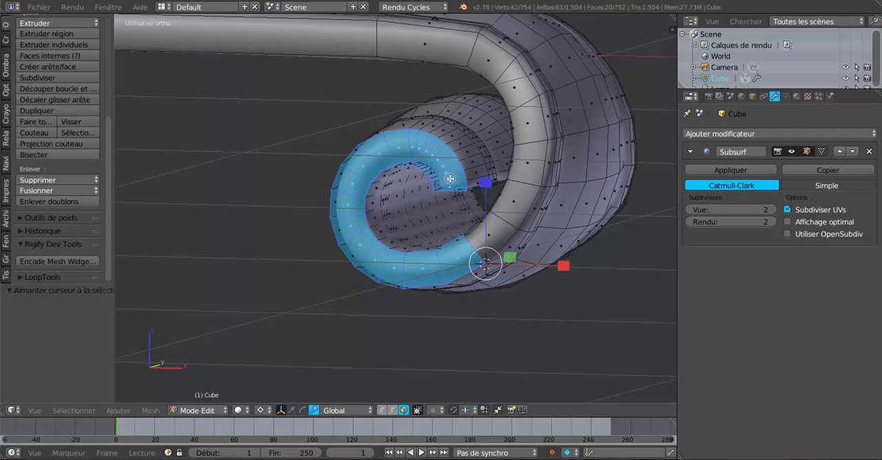
# Rotate the selected side faces inward around the 3D cursor in the right view, and check the tilted scroll in Object Mode.
pyautogui.scroll(-2, 602, 343)
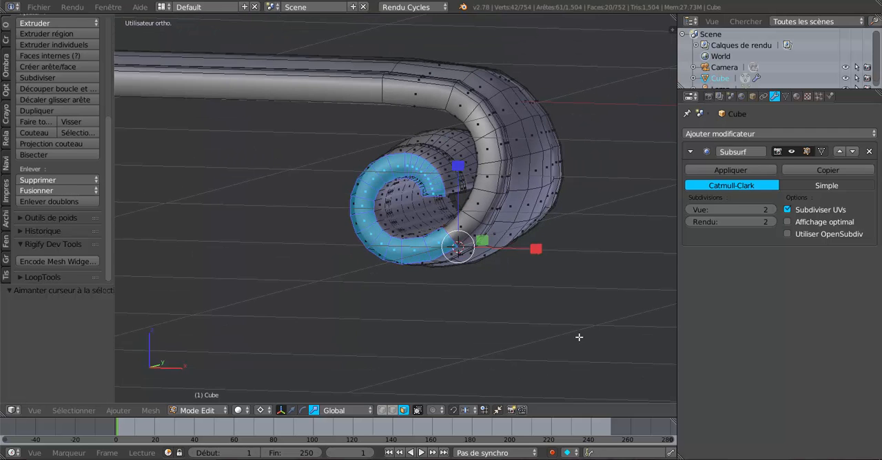
pyautogui.press('KP_3')
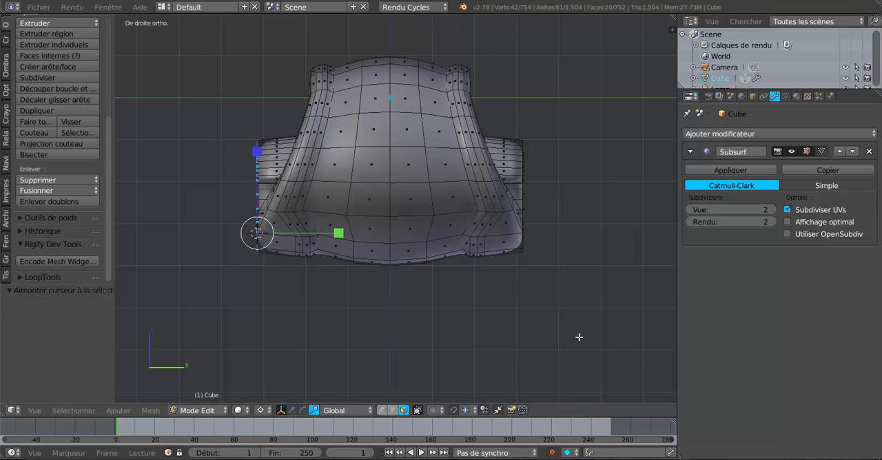
pyautogui.keyDown('shift'); pyautogui.moveTo(602, 314); pyautogui.dragTo(659, 302, button='middle'); pyautogui.keyUp('shift')
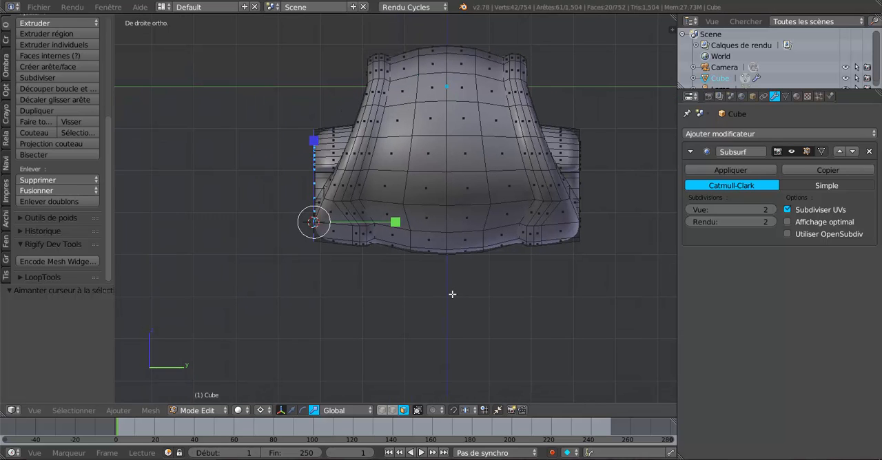
pyautogui.press('r')
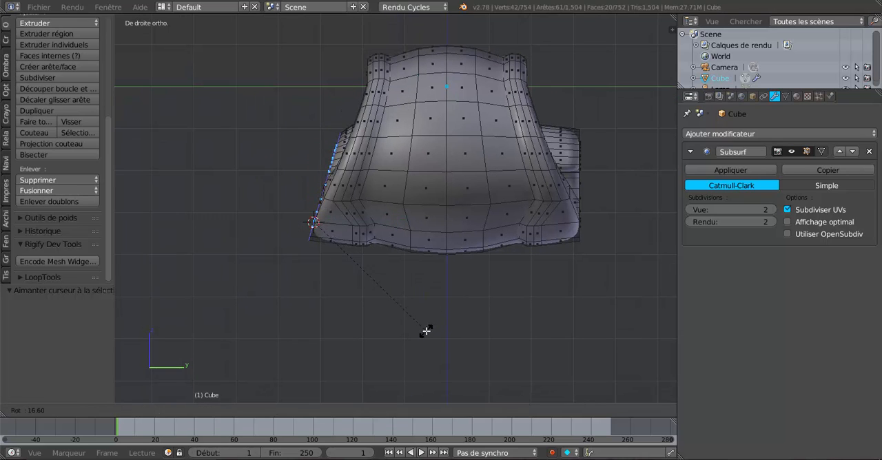
pyautogui.click(421, 344)
pyautogui.press('Tab')
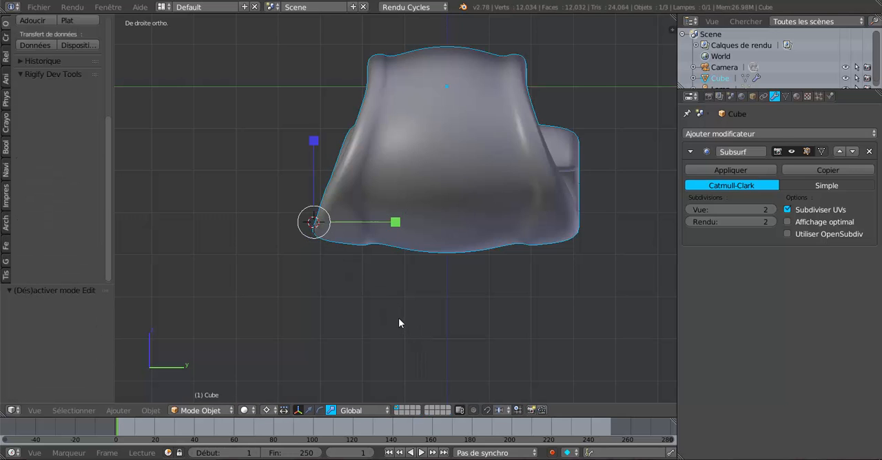
pyautogui.moveTo(399, 319); pyautogui.dragTo(346, 301, button='middle')
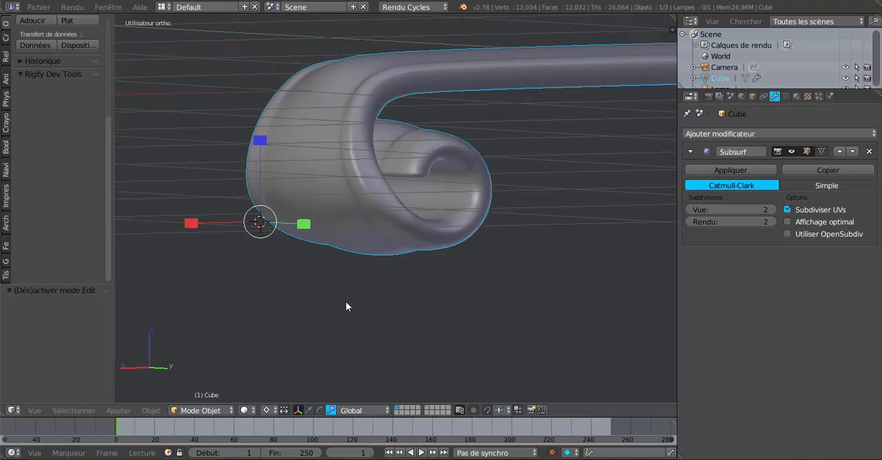
# Snap the 3D cursor to the vertex at the base of the spiral's face strip on the opposite side.
pyautogui.press('Tab')
pyautogui.scroll(2, 409, 284)
pyautogui.moveTo(410, 284); pyautogui.dragTo(399, 240, button='middle')
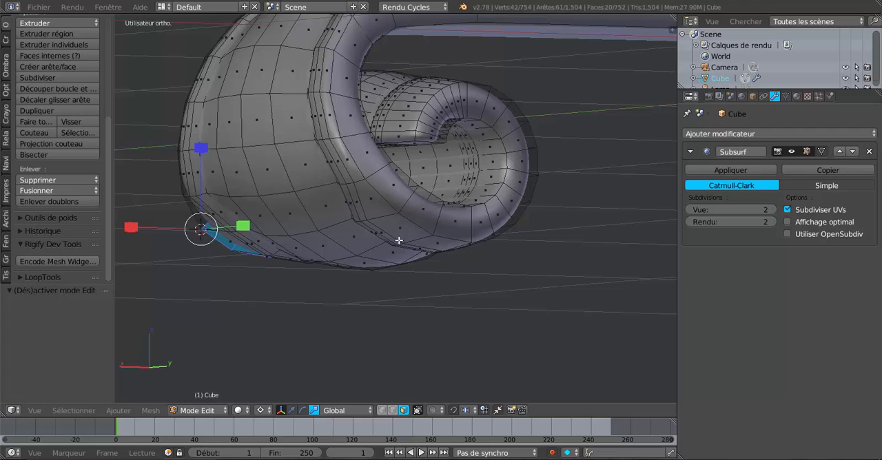
pyautogui.click(381, 411)
pyautogui.rightClick(400, 213)
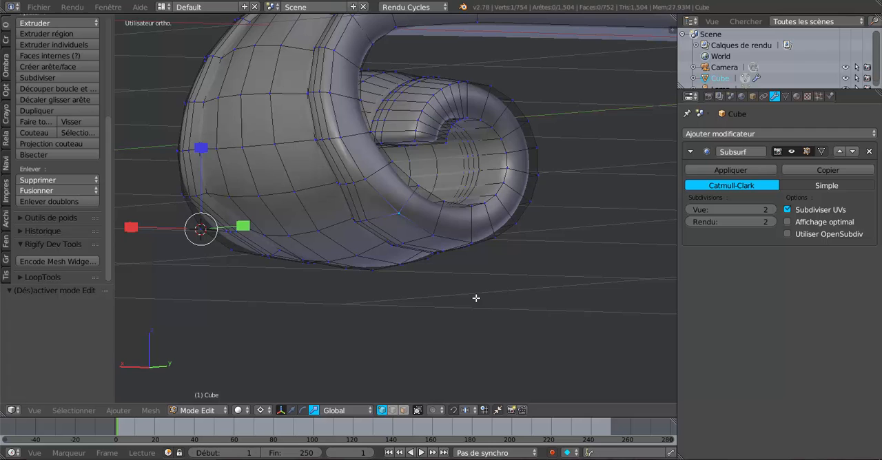
pyautogui.hotkey('shift', 's')
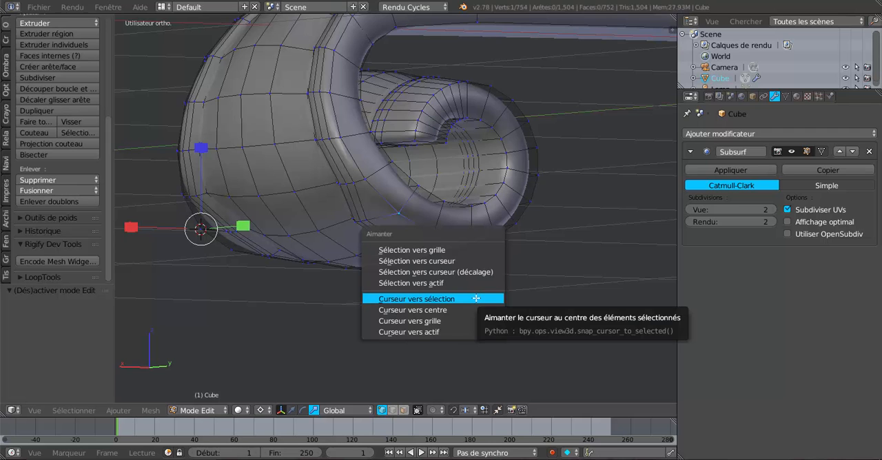
pyautogui.click(476, 301)
# Select the side faces one by one around the spiral on this side, from the 3D cursor to the inner end.
pyautogui.moveTo(477, 298); pyautogui.dragTo(483, 318, button='middle')
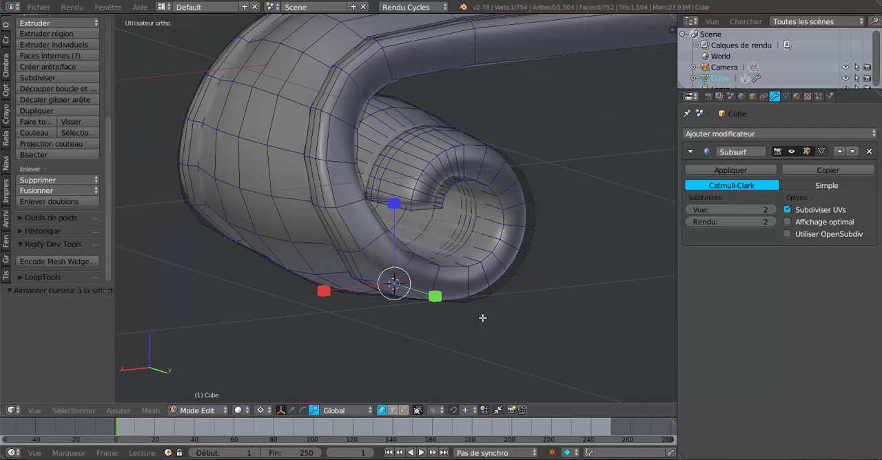
pyautogui.click(404, 410)
pyautogui.moveTo(428, 371); pyautogui.dragTo(426, 358, button='middle')
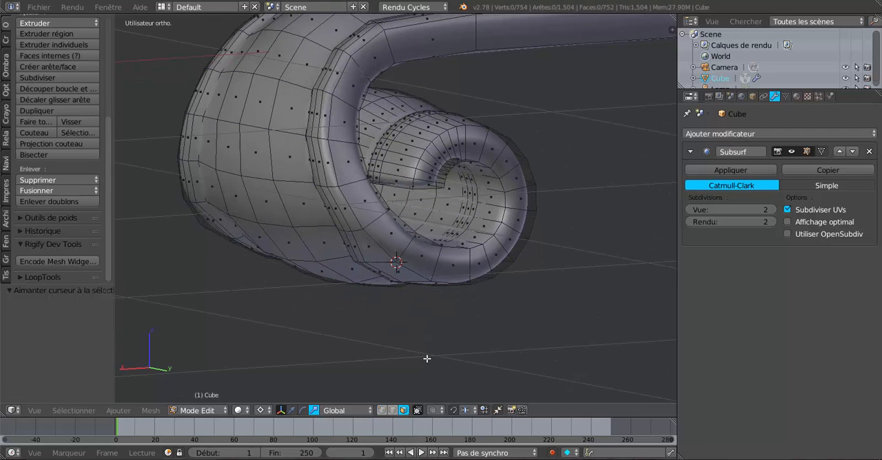
pyautogui.rightClick(422, 262)
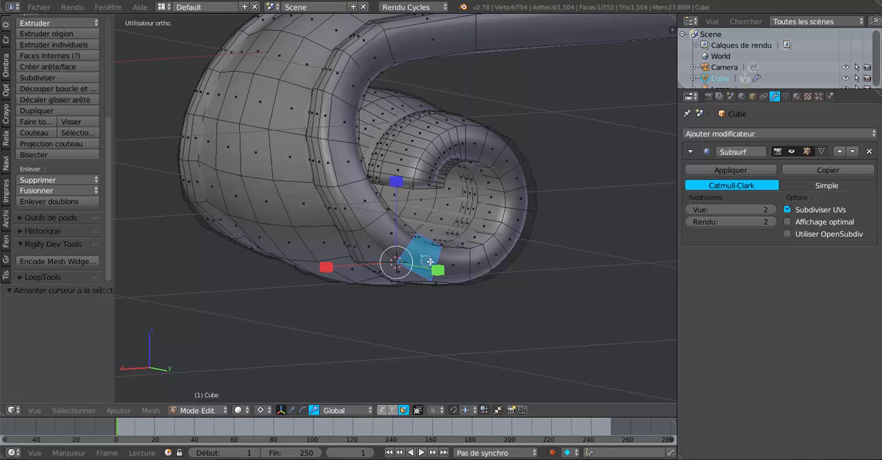
pyautogui.keyDown('shift'); pyautogui.rightClick(451, 262); pyautogui.keyUp('shift')
pyautogui.keyDown('shift'); pyautogui.rightClick(481, 257); pyautogui.keyUp('shift')
pyautogui.keyDown('shift'); pyautogui.rightClick(498, 255); pyautogui.keyUp('shift')
pyautogui.keyDown('shift'); pyautogui.rightClick(511, 241); pyautogui.keyUp('shift')
pyautogui.keyDown('shift'); pyautogui.rightClick(521, 226); pyautogui.keyUp('shift')
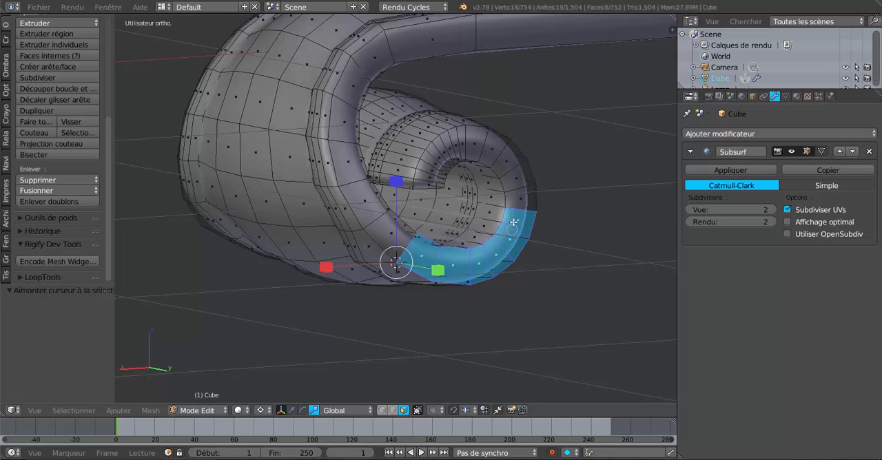
pyautogui.keyDown('shift'); pyautogui.rightClick(521, 209); pyautogui.keyUp('shift')
pyautogui.keyDown('shift'); pyautogui.rightClick(518, 185); pyautogui.keyUp('shift')
pyautogui.keyDown('shift'); pyautogui.rightClick(514, 166); pyautogui.keyUp('shift')
pyautogui.keyDown('shift'); pyautogui.rightClick(508, 152); pyautogui.keyUp('shift')
pyautogui.keyDown('shift'); pyautogui.rightClick(497, 139); pyautogui.keyUp('shift')
pyautogui.keyDown('shift'); pyautogui.rightClick(482, 133); pyautogui.keyUp('shift')
pyautogui.keyDown('shift'); pyautogui.rightClick(468, 131); pyautogui.keyUp('shift')
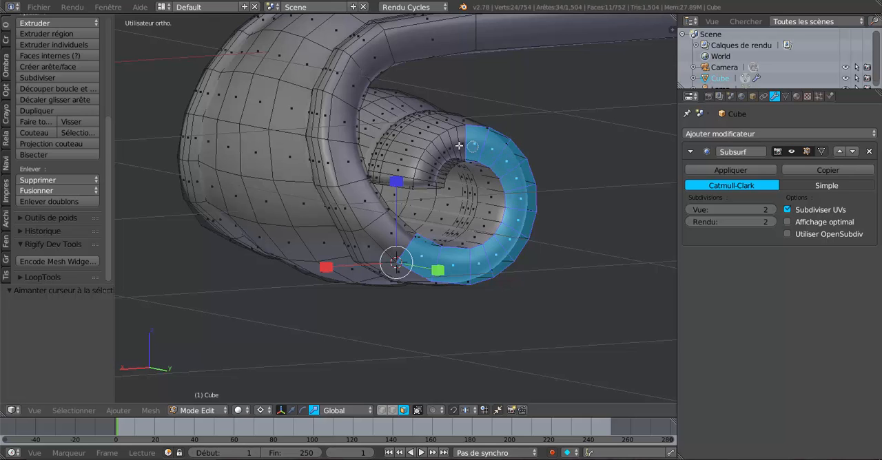
pyautogui.keyDown('shift'); pyautogui.rightClick(456, 134); pyautogui.keyUp('shift')
pyautogui.keyDown('shift'); pyautogui.rightClick(445, 142); pyautogui.keyUp('shift')
pyautogui.keyDown('shift'); pyautogui.rightClick(439, 153); pyautogui.keyUp('shift')
pyautogui.keyDown('shift'); pyautogui.rightClick(436, 163); pyautogui.keyUp('shift')
pyautogui.keyDown('shift'); pyautogui.rightClick(433, 168); pyautogui.keyUp('shift')
pyautogui.keyDown('shift'); pyautogui.rightClick(430, 174); pyautogui.keyUp('shift')
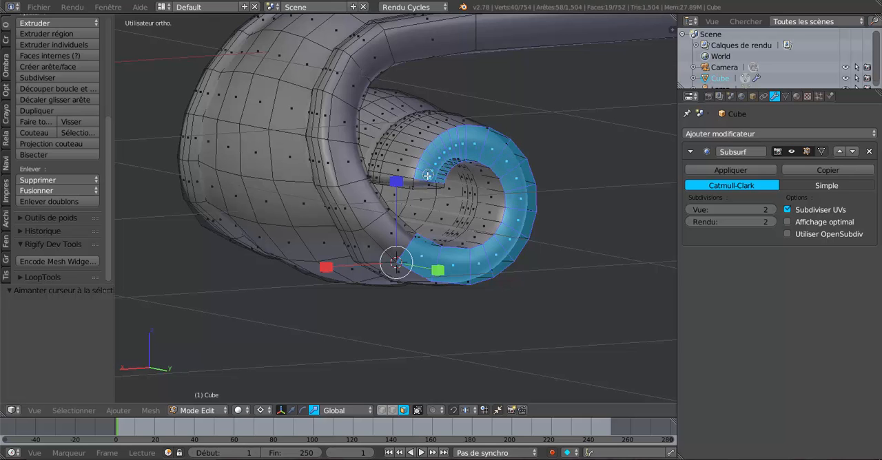
pyautogui.keyDown('shift'); pyautogui.rightClick(428, 181); pyautogui.keyUp('shift')
# Rotate the selected side faces inward by about 20° around the 3D cursor in the right view, and check the scroll in Object Mode.
pyautogui.scroll(-3, 346, 342)
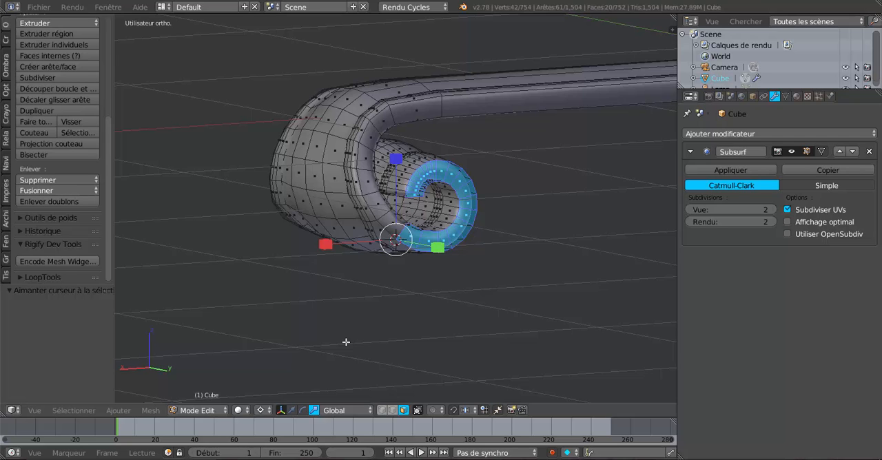
pyautogui.press('KP_3')
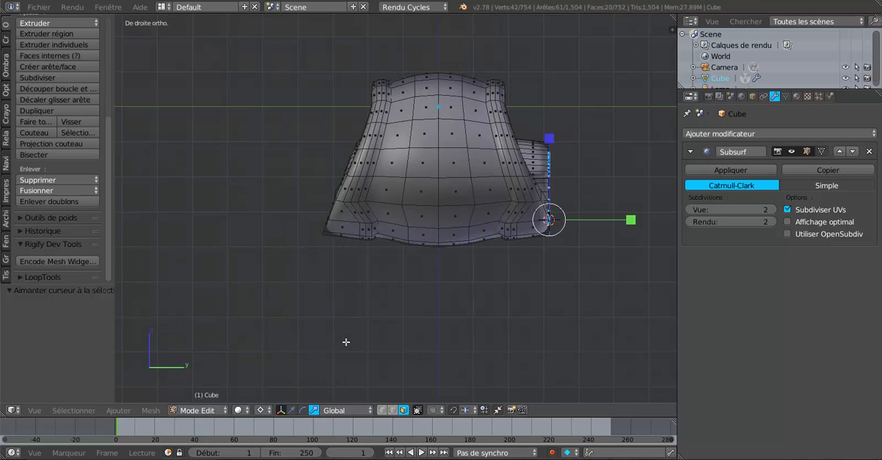
pyautogui.keyDown('shift'); pyautogui.scroll(-1, 467, 333); pyautogui.keyUp('shift')
pyautogui.keyDown('shift'); pyautogui.moveTo(504, 329); pyautogui.dragTo(398, 342, button='middle'); pyautogui.keyUp('shift')
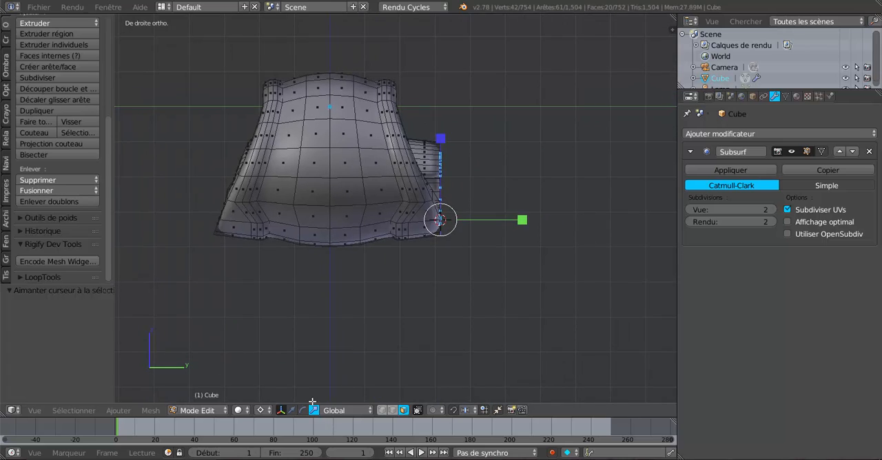
pyautogui.click(262, 411)
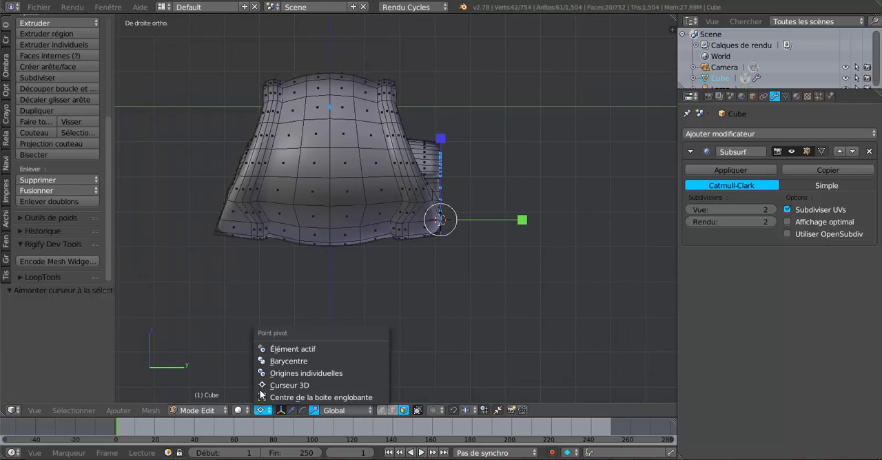
pyautogui.click(282, 386)
pyautogui.scroll(2, 469, 322)
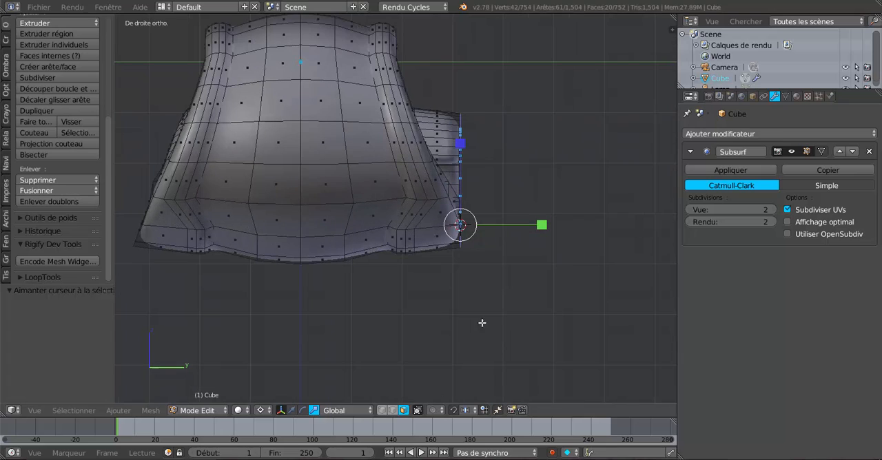
pyautogui.press('r')
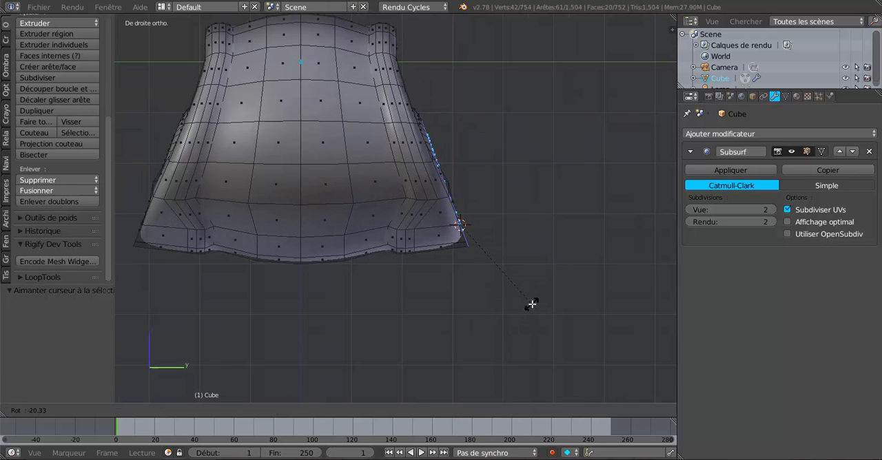
pyautogui.click(532, 303)
pyautogui.press('Tab')
pyautogui.moveTo(508, 340)
pyautogui.mouseDown(button='middle')
pyautogui.moveTo(359, 361)
pyautogui.moveTo(301, 345)
pyautogui.moveTo(287, 312)
pyautogui.moveTo(301, 280)
pyautogui.moveTo(379, 345)
pyautogui.moveTo(439, 371)
pyautogui.moveTo(453, 368)
pyautogui.moveTo(459, 352)
pyautogui.moveTo(501, 354)
pyautogui.moveTo(430, 343)
pyautogui.moveTo(457, 305)
pyautogui.moveTo(485, 317)
pyautogui.moveTo(377, 269)
pyautogui.mouseUp(button='middle')
# Select the two central columns of faces on the scroll's outer front, from its lower edge up onto the top of the bar.
pyautogui.press('Tab')
pyautogui.rightClick(340, 219)
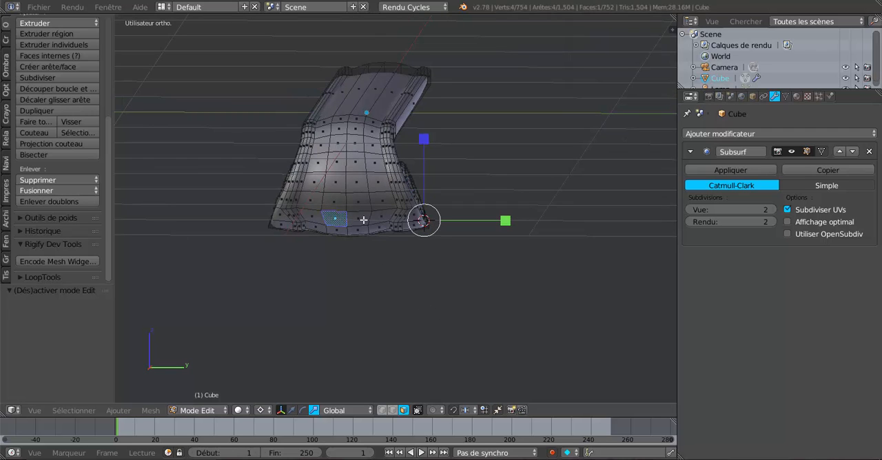
pyautogui.keyDown('shift'); pyautogui.rightClick(360, 219); pyautogui.keyUp('shift')
pyautogui.keyDown('shift'); pyautogui.rightClick(358, 202); pyautogui.keyUp('shift')
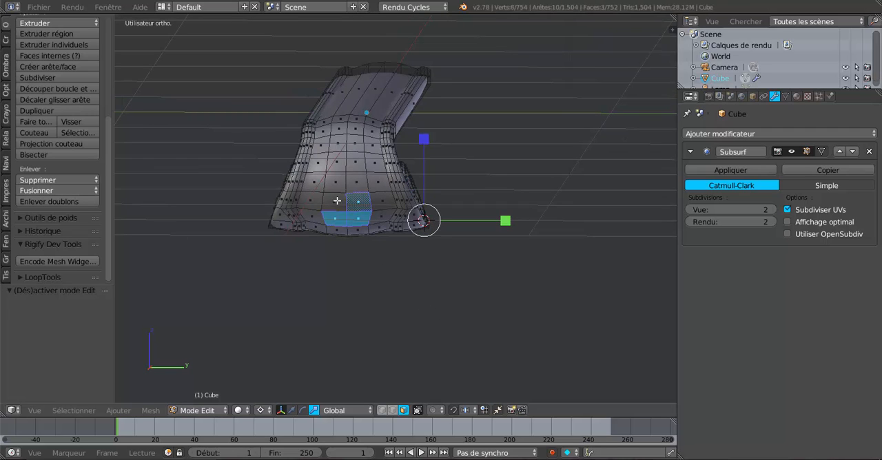
pyautogui.keyDown('shift'); pyautogui.rightClick(337, 201); pyautogui.keyUp('shift')
pyautogui.keyDown('shift'); pyautogui.rightClick(351, 188); pyautogui.keyUp('shift')
pyautogui.keyDown('shift'); pyautogui.rightClick(336, 183); pyautogui.keyUp('shift')
pyautogui.keyDown('shift'); pyautogui.rightClick(337, 164); pyautogui.keyUp('shift')
pyautogui.keyDown('shift'); pyautogui.rightClick(356, 162); pyautogui.keyUp('shift')
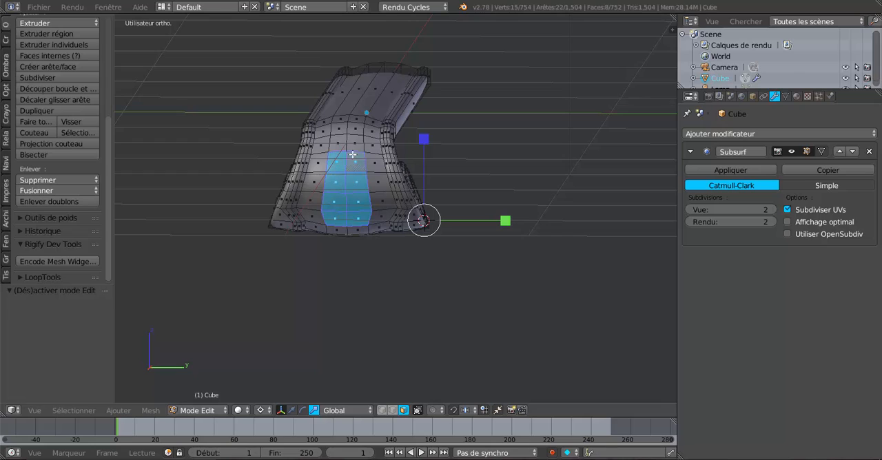
pyautogui.keyDown('shift'); pyautogui.rightClick(358, 145); pyautogui.keyUp('shift')
pyautogui.keyDown('shift'); pyautogui.rightClick(343, 143); pyautogui.keyUp('shift')
pyautogui.keyDown('shift'); pyautogui.rightClick(359, 130); pyautogui.keyUp('shift')
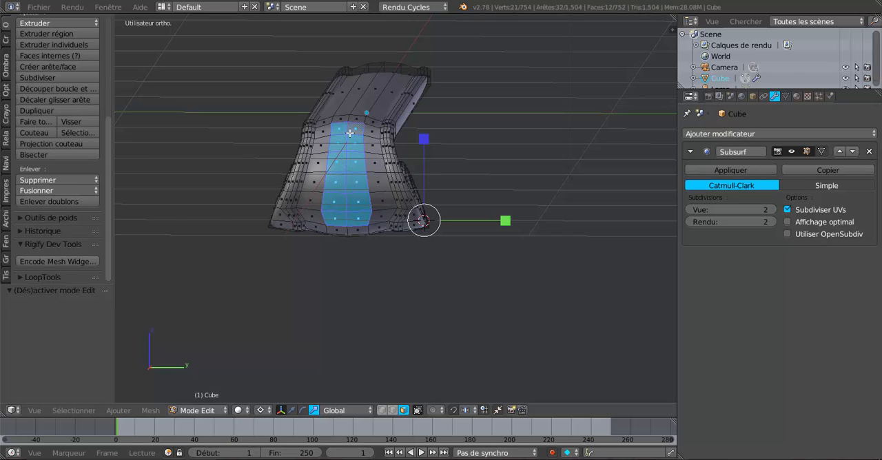
pyautogui.keyDown('shift'); pyautogui.rightClick(354, 122); pyautogui.keyUp('shift')
pyautogui.keyDown('shift'); pyautogui.rightClick(348, 120); pyautogui.keyUp('shift')
pyautogui.keyDown('shift'); pyautogui.rightClick(350, 112); pyautogui.keyUp('shift')
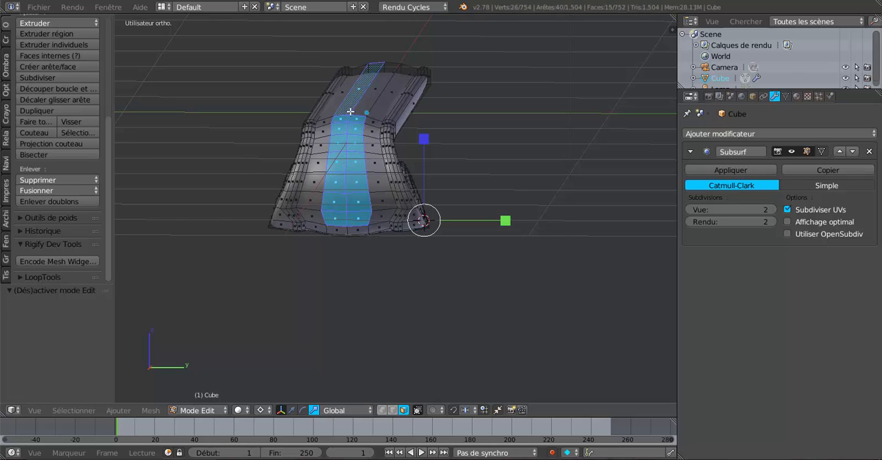
pyautogui.keyDown('shift'); pyautogui.rightClick(368, 103); pyautogui.keyUp('shift')
# Set the pivot point for transformations to the median point (Barycentre).
pyautogui.moveTo(333, 246); pyautogui.dragTo(478, 206, button='middle')
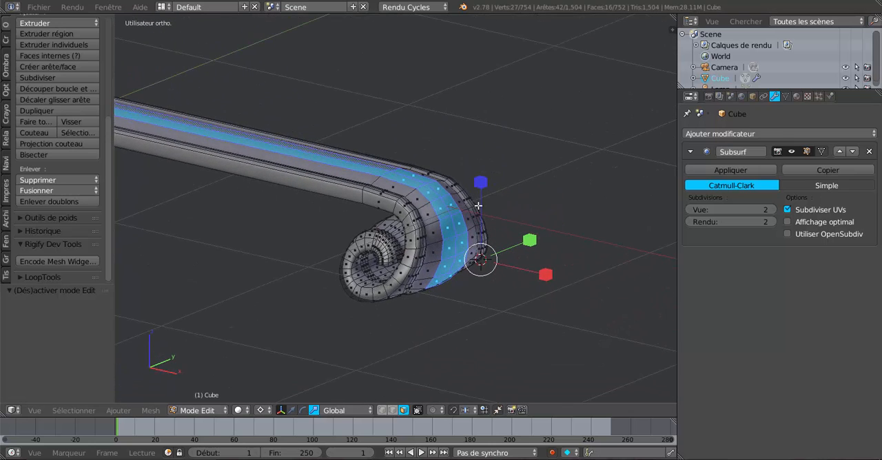
pyautogui.click(261, 411)
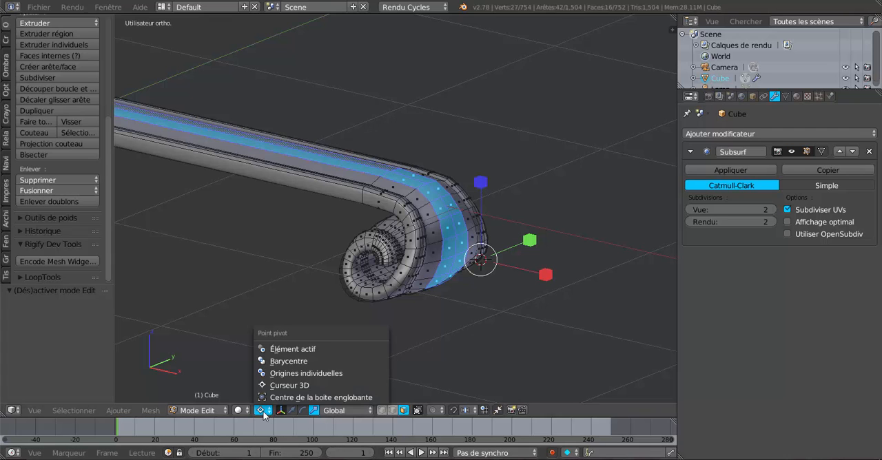
pyautogui.click(275, 361)
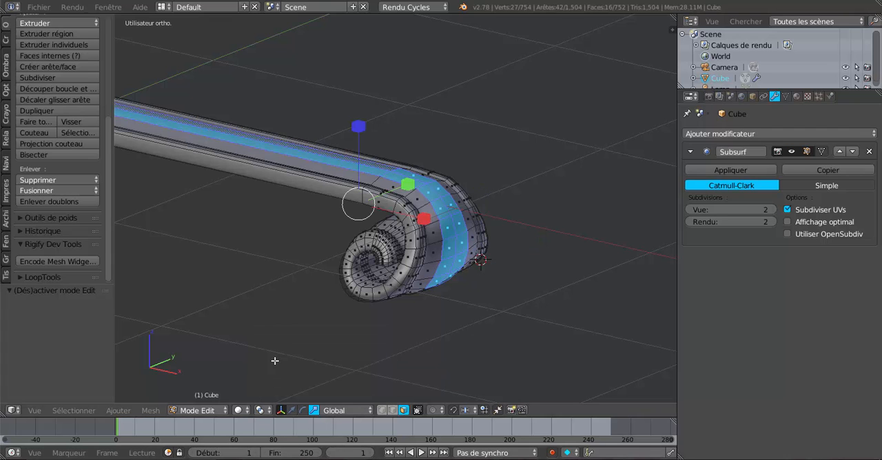
# Extrude the selected central strip in place, scale it up along Z by about 1.16, and check the raised band in Object Mode.
pyautogui.moveTo(467, 359); pyautogui.dragTo(431, 337, button='middle')
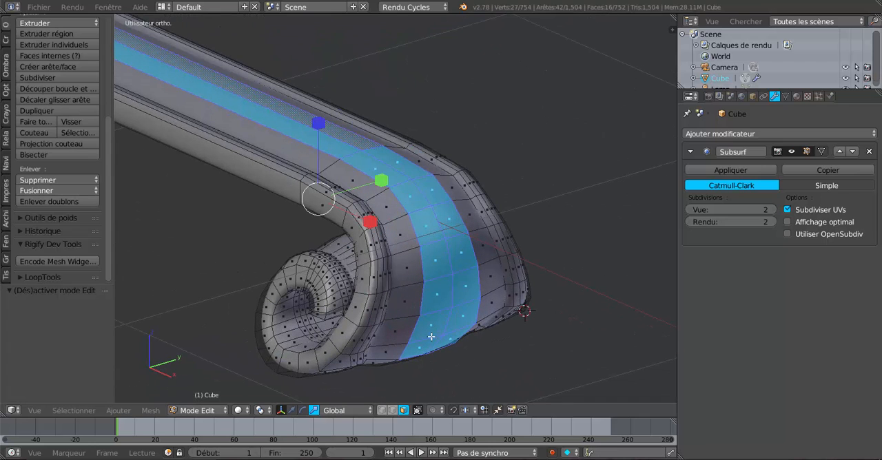
pyautogui.press('e')
pyautogui.click(396, 251)
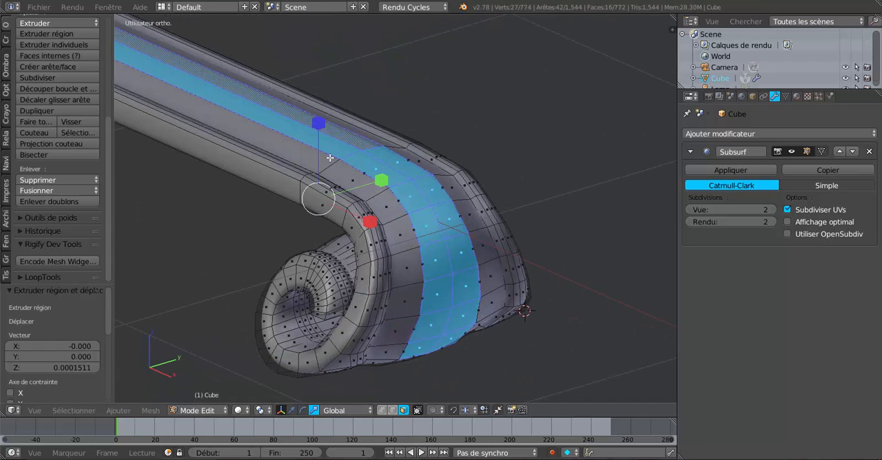
pyautogui.press('s')
pyautogui.press('z')
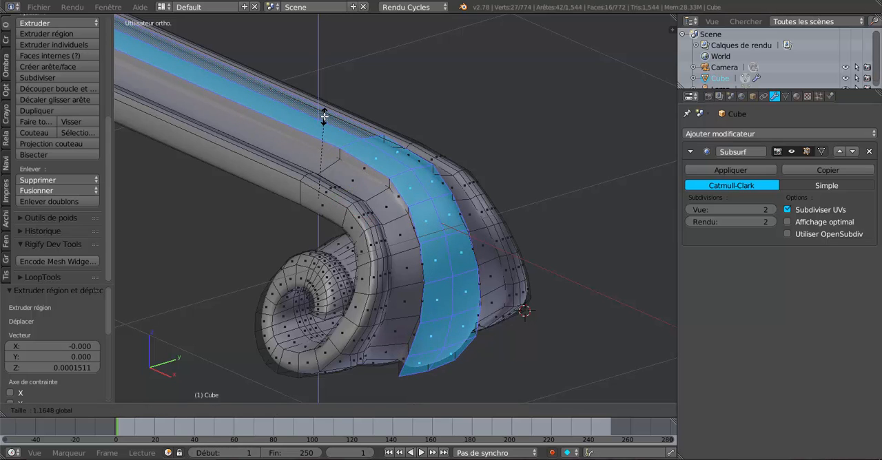
pyautogui.click(337, 118)
pyautogui.moveTo(336, 117); pyautogui.dragTo(321, 205, button='middle')
pyautogui.press('Tab')
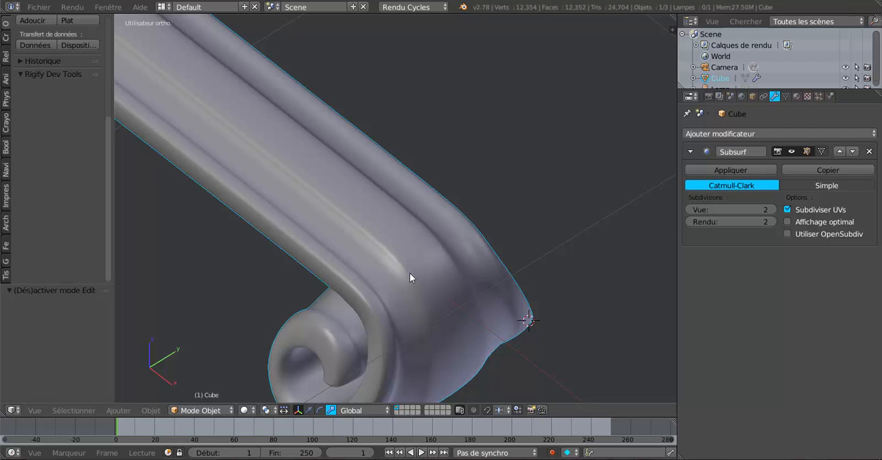
pyautogui.scroll(-3, 410, 276)
pyautogui.moveTo(415, 284); pyautogui.dragTo(419, 320, button='middle')
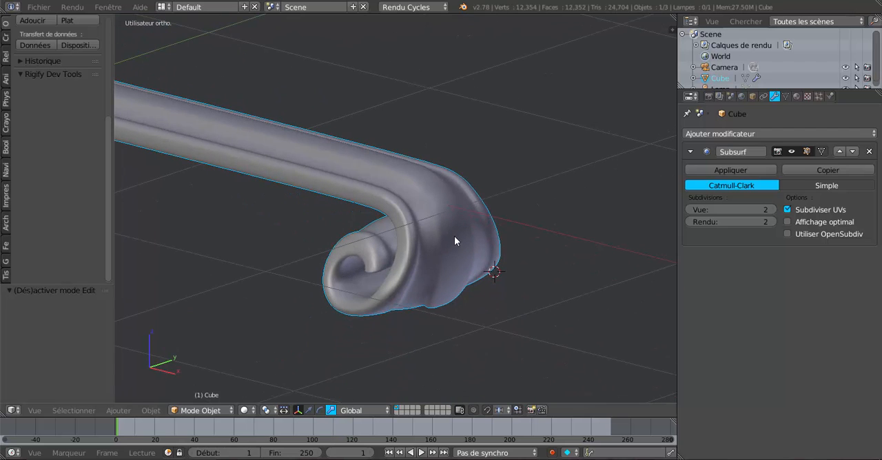
# Move the extruded central strip outward 0.022 along X with the translate manipulator, and inspect the result in Object Mode.
pyautogui.press('Tab')
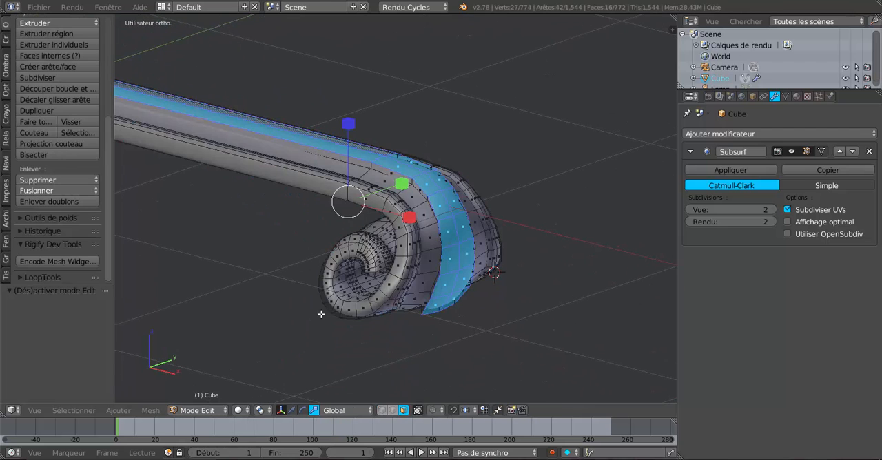
pyautogui.click(292, 410)
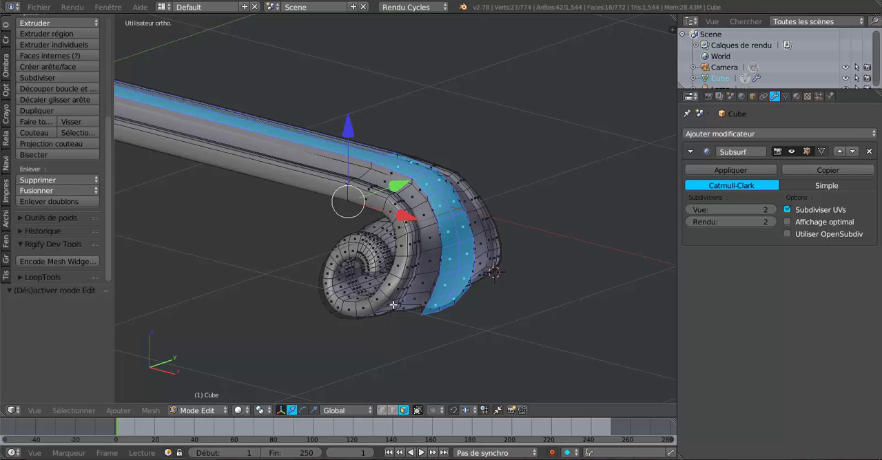
pyautogui.scroll(2, 397, 290)
pyautogui.moveTo(384, 215); pyautogui.dragTo(394, 216)
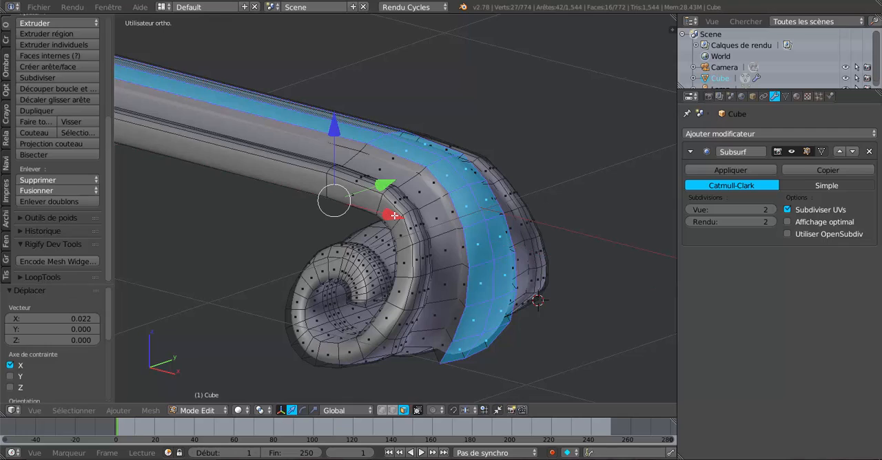
pyautogui.press('Tab')
pyautogui.scroll(-4, 398, 231)
pyautogui.moveTo(407, 269); pyautogui.dragTo(530, 274, button='middle')
# Switch to edge selection and select the two top edges of the raised band at the bar's straight end.
pyautogui.press('Tab')
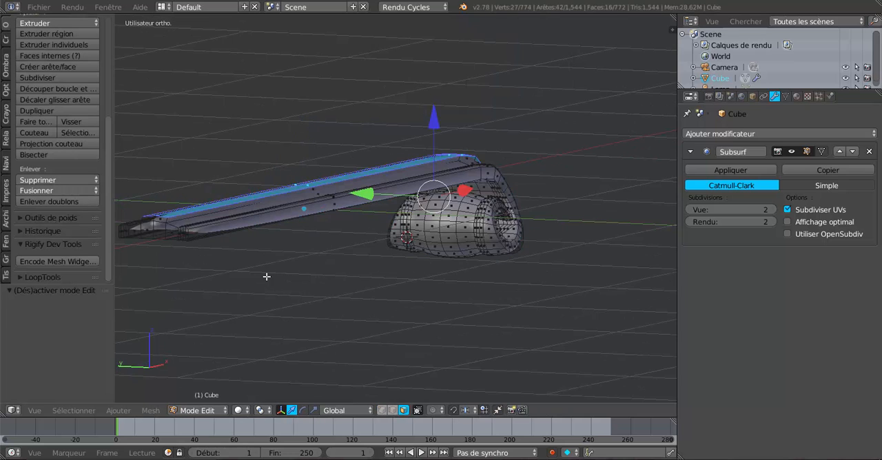
pyautogui.scroll(1, 324, 285)
pyautogui.scroll(1, 408, 280)
pyautogui.scroll(2, 361, 294)
pyautogui.scroll(1, 304, 315)
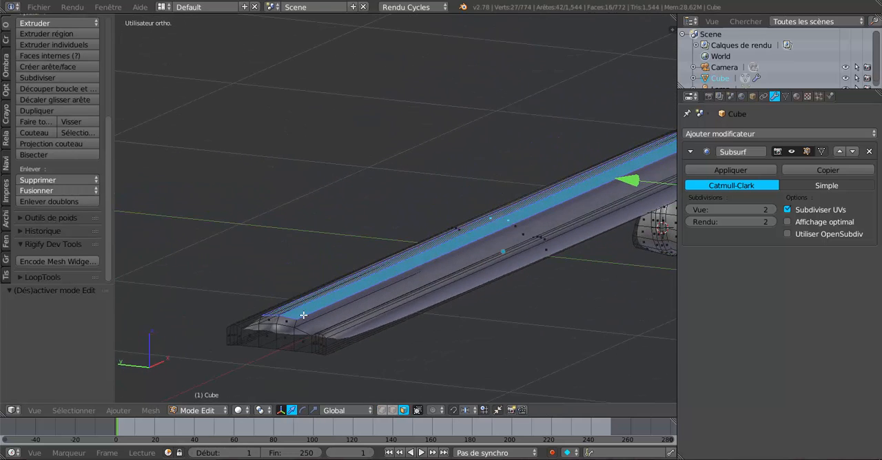
pyautogui.scroll(1, 303, 315)
pyautogui.scroll(1, 289, 345)
pyautogui.scroll(2, 342, 236)
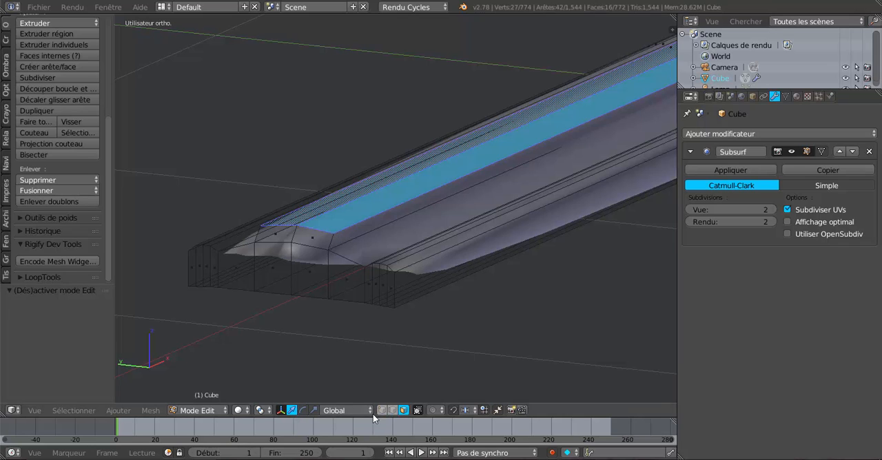
pyautogui.click(392, 411)
pyautogui.rightClick(317, 231)
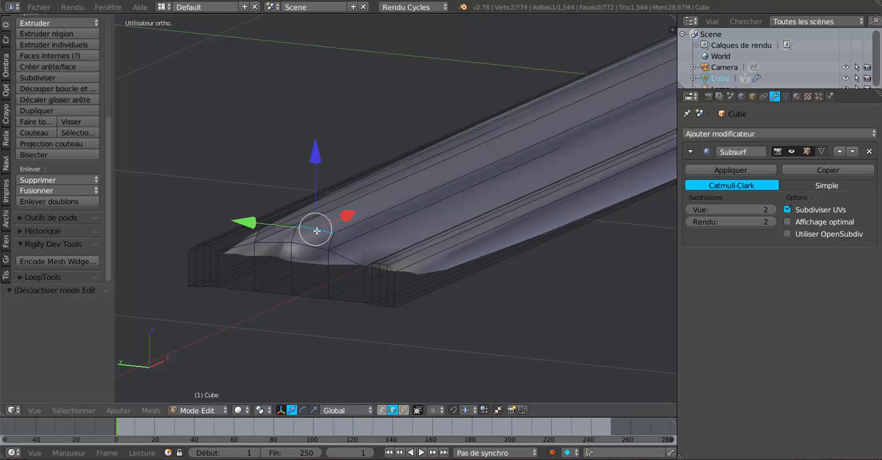
pyautogui.keyDown('shift'); pyautogui.rightClick(279, 230); pyautogui.keyUp('shift')
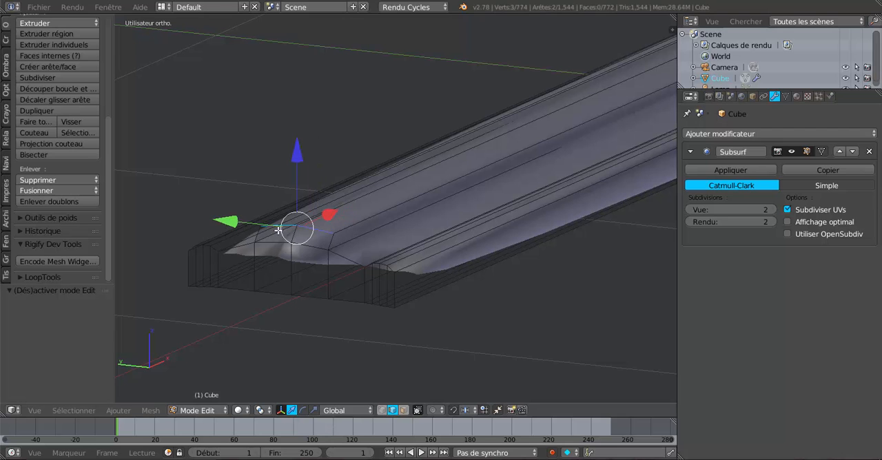
# Move the band's two end edges 0.005 along X and inspect the scroll in Object Mode.
pyautogui.scroll(4, 258, 304)
pyautogui.keyDown('shift'); pyautogui.moveTo(532, 149); pyautogui.dragTo(586, 106, button='middle'); pyautogui.keyUp('shift')
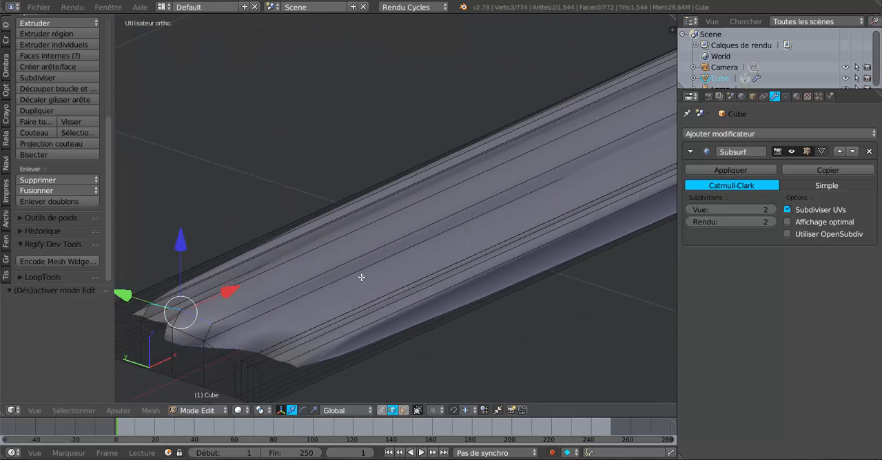
pyautogui.keyDown('shift'); pyautogui.moveTo(266, 297); pyautogui.dragTo(442, 190, button='middle'); pyautogui.keyUp('shift')
pyautogui.moveTo(402, 187); pyautogui.dragTo(396, 190)
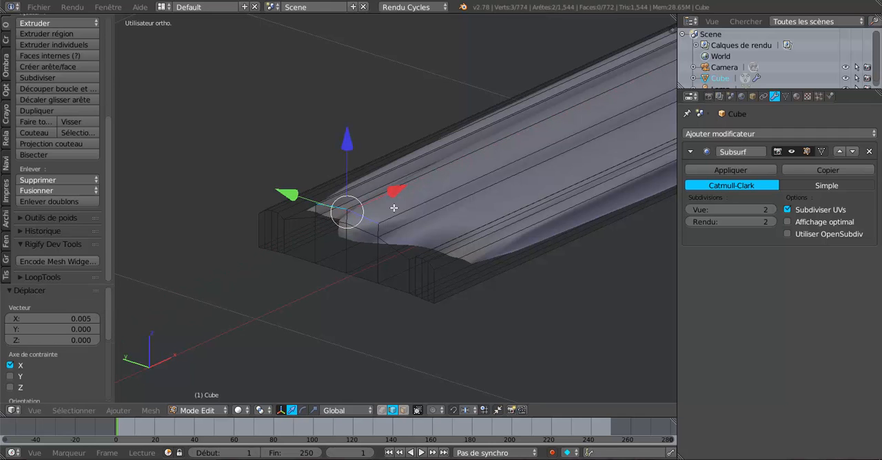
pyautogui.scroll(-2, 393, 207)
pyautogui.scroll(-1, 418, 256)
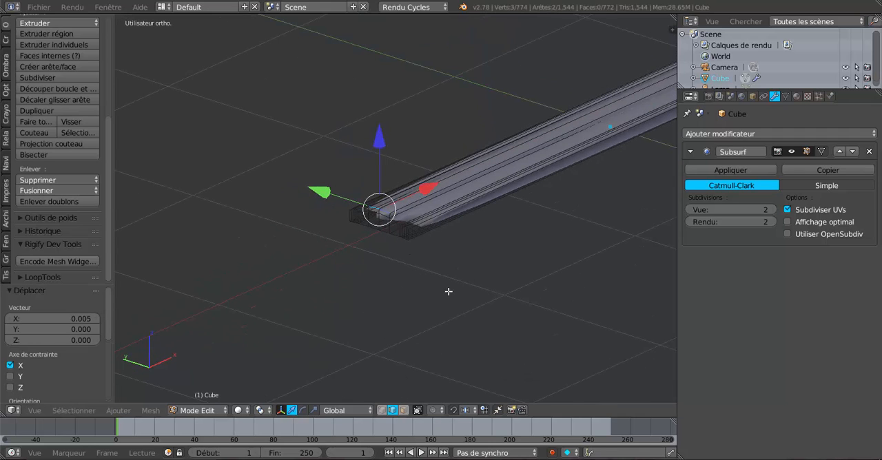
pyautogui.moveTo(448, 292); pyautogui.dragTo(417, 275, button='middle')
pyautogui.press('Tab')
pyautogui.scroll(5, 444, 175)
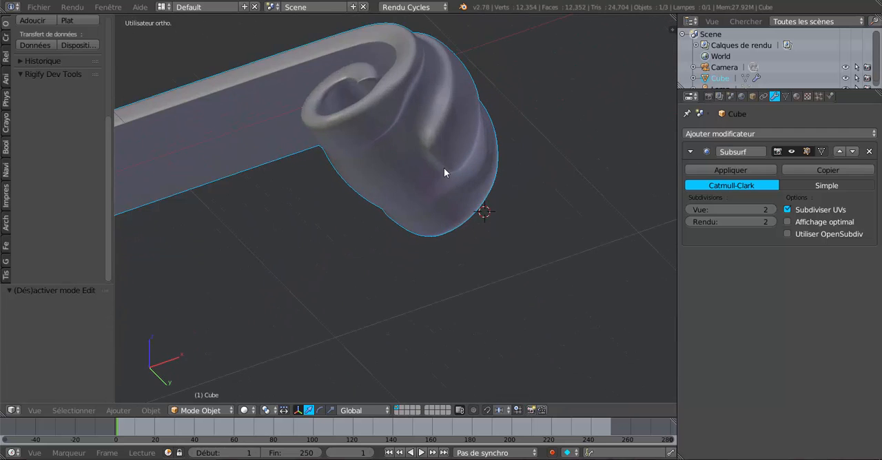
# Edge-slide the two edges at the raised band's lower end up along the scroll by about 0.72, and check in Object Mode.
pyautogui.press('Tab')
pyautogui.rightClick(447, 149)
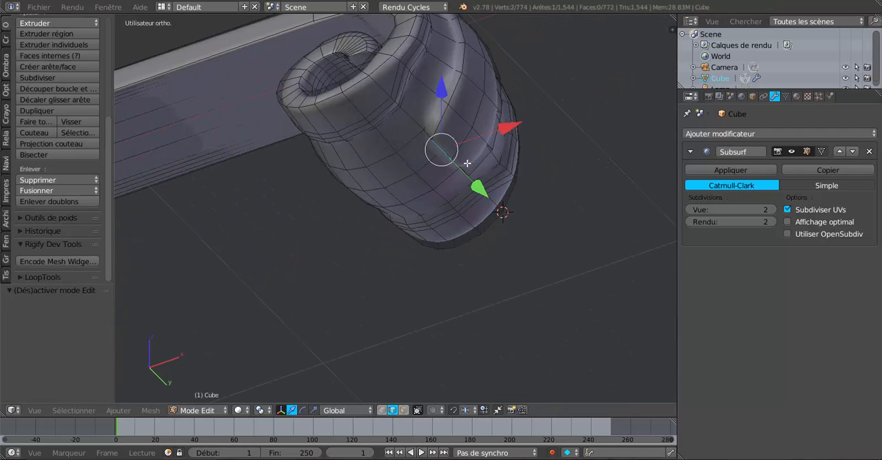
pyautogui.keyDown('shift'); pyautogui.rightClick(467, 163); pyautogui.keyUp('shift')
pyautogui.keyDown('shift'); pyautogui.moveTo(445, 264); pyautogui.dragTo(476, 220, button='middle'); pyautogui.keyUp('shift')
pyautogui.keyDown('shift'); pyautogui.moveTo(442, 252); pyautogui.dragTo(406, 300, button='middle'); pyautogui.keyUp('shift')
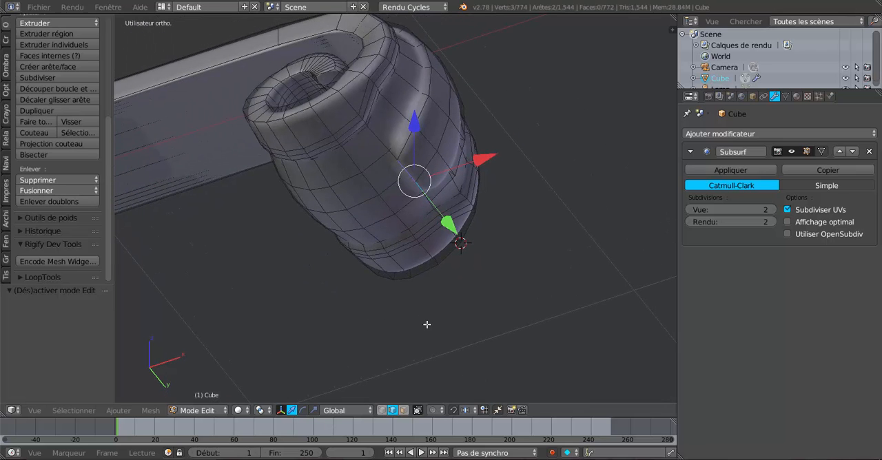
pyautogui.press('g')
pyautogui.press('g')
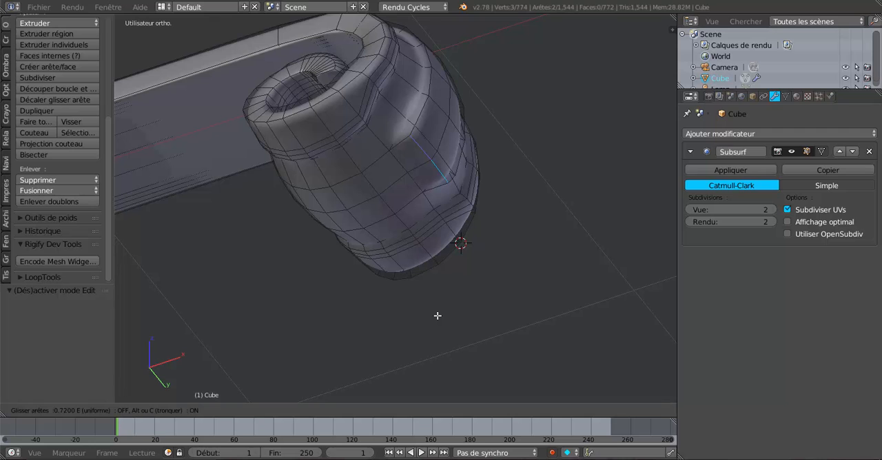
pyautogui.click(437, 316)
pyautogui.press('Tab')
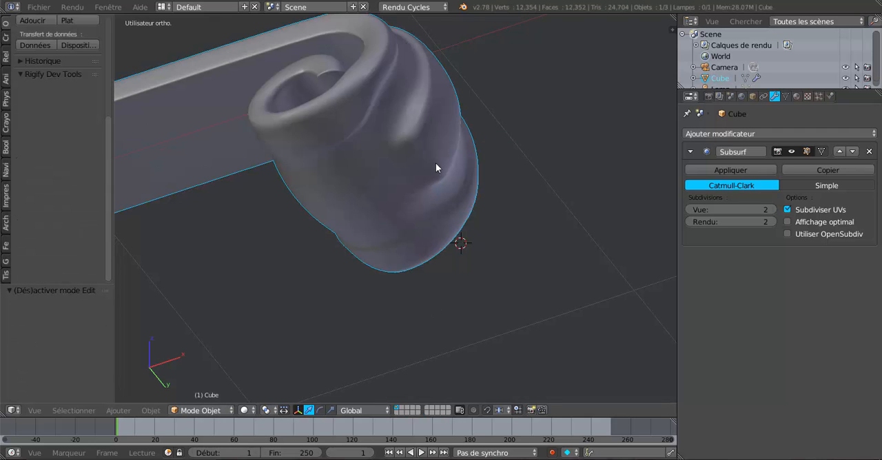
# Edge-slide the pair of band edges just above the lowest pair upward with a factor of -0.428.
pyautogui.scroll(-2, 436, 164)
pyautogui.press('Tab')
pyautogui.moveTo(434, 223); pyautogui.dragTo(435, 216, button='middle')
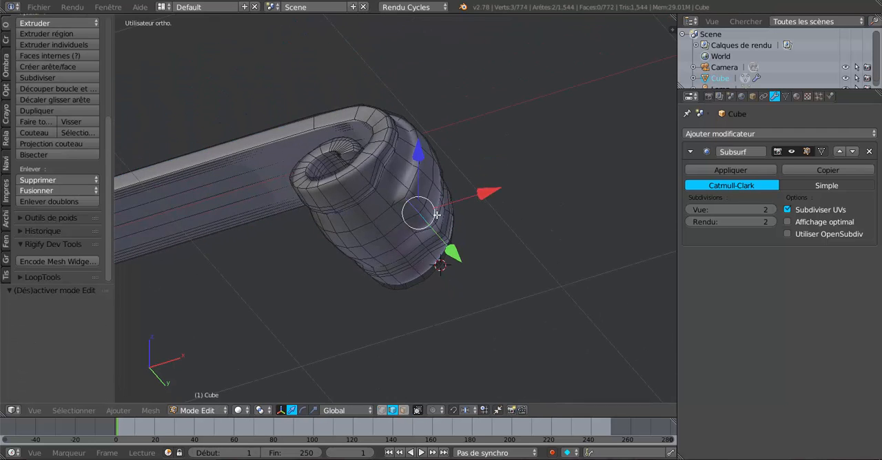
pyautogui.scroll(1, 435, 216)
pyautogui.rightClick(428, 201)
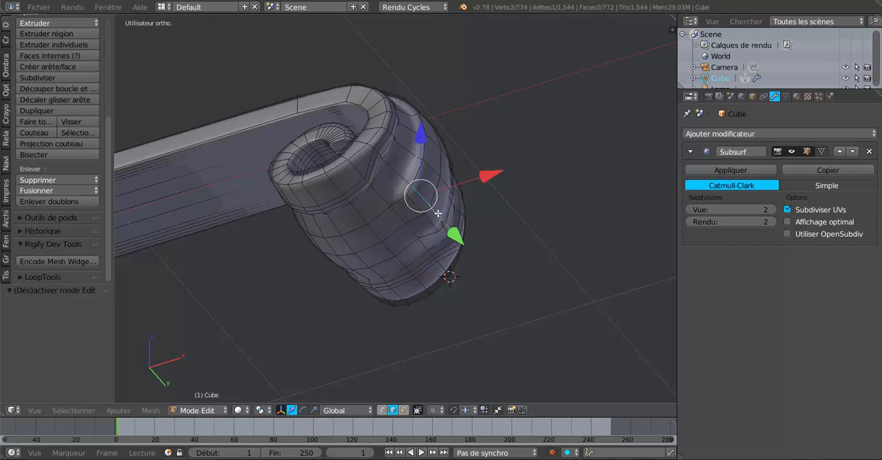
pyautogui.keyDown('alt'); pyautogui.rightClick(439, 214); pyautogui.keyUp('alt')
pyautogui.rightClick(421, 204)
pyautogui.keyDown('shift'); pyautogui.rightClick(439, 219); pyautogui.keyUp('shift')
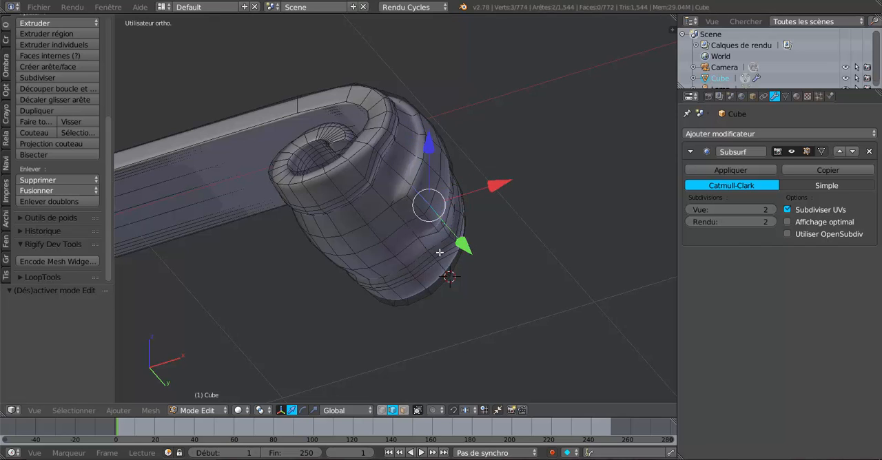
pyautogui.press('g')
pyautogui.press('g')
pyautogui.click(461, 311)
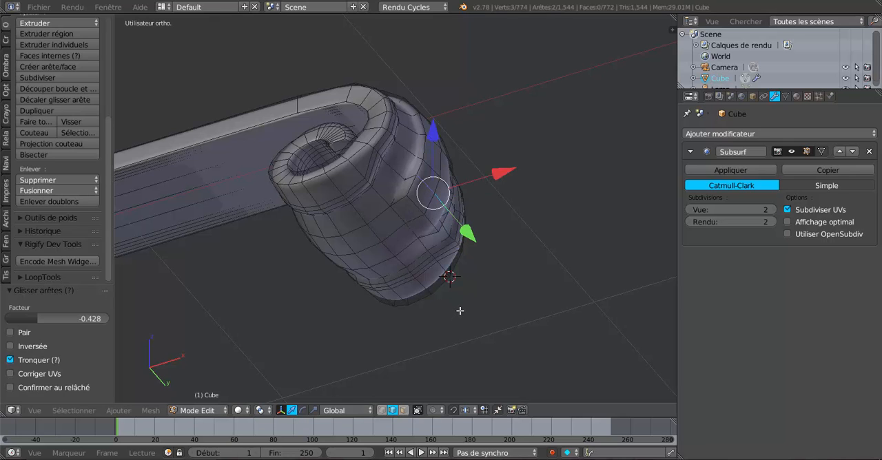
# Slide the band's lowest pair of edges further up by about 0.39 and view the scroll in Object Mode.
pyautogui.rightClick(416, 203)
pyautogui.keyDown('shift'); pyautogui.rightClick(431, 223); pyautogui.keyUp('shift')
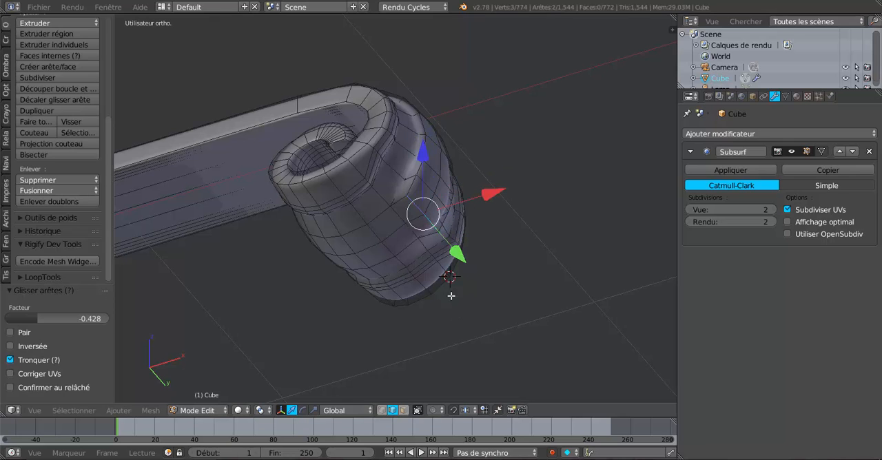
pyautogui.press('g')
pyautogui.press('g')
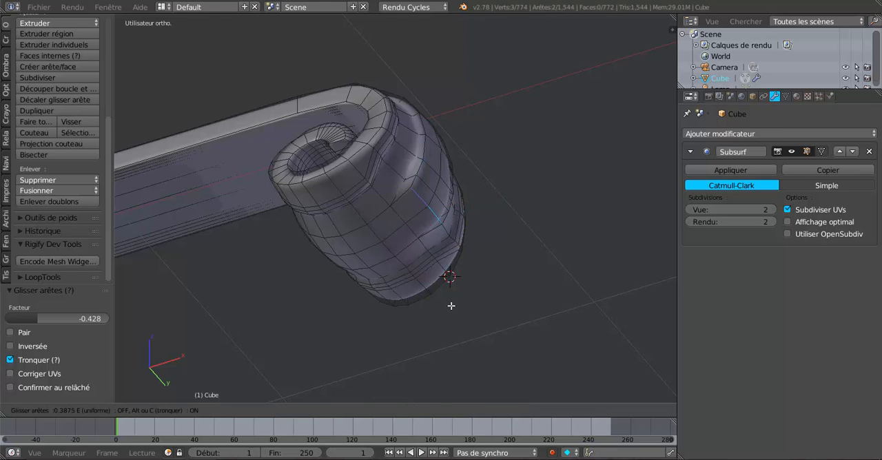
pyautogui.click(451, 305)
pyautogui.press('Tab')
pyautogui.scroll(-6, 451, 305)
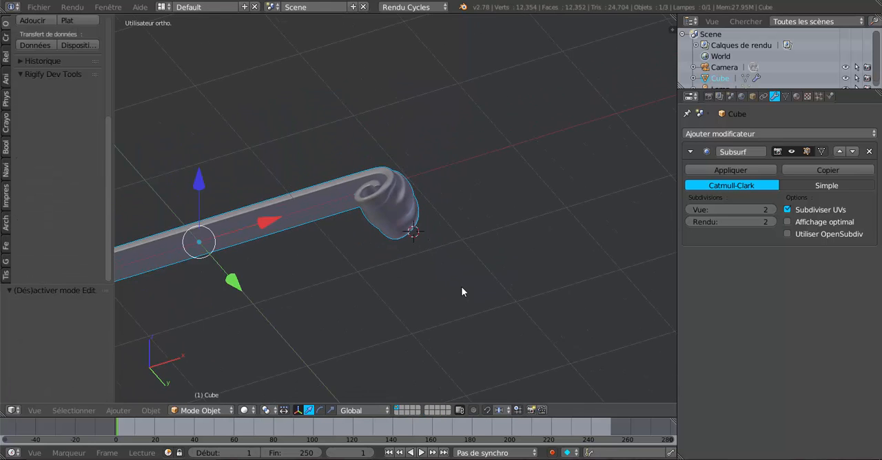
# Add one lengthwise loop cut on each side of the raised central band, slid close against the band's edges.
pyautogui.moveTo(461, 286); pyautogui.dragTo(370, 339, button='middle')
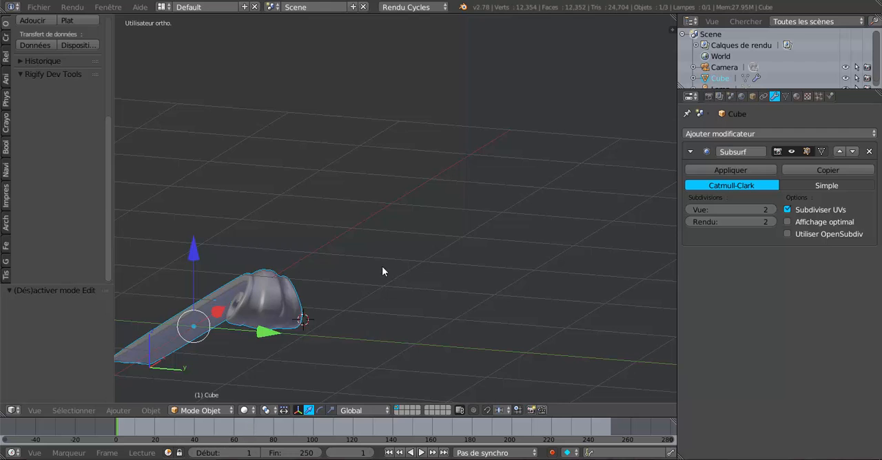
pyautogui.keyDown('shift'); pyautogui.moveTo(383, 268); pyautogui.dragTo(403, 246, button='middle'); pyautogui.keyUp('shift')
pyautogui.scroll(2, 411, 282)
pyautogui.scroll(1, 390, 246)
pyautogui.press('Tab')
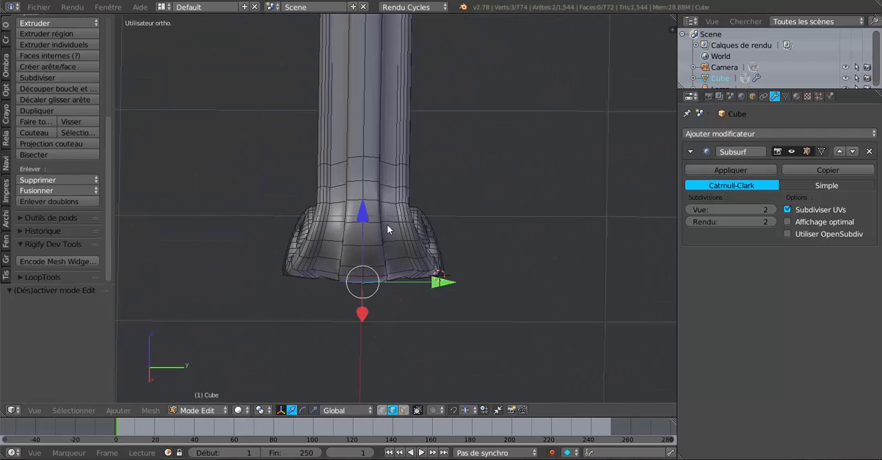
pyautogui.scroll(1, 386, 224)
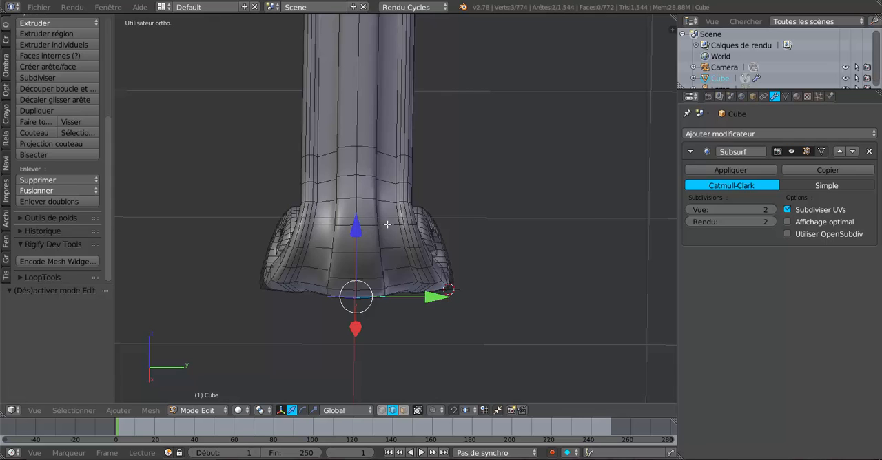
pyautogui.scroll(1, 388, 224)
pyautogui.hotkey('ctrl', 'r')
pyautogui.click(388, 224)
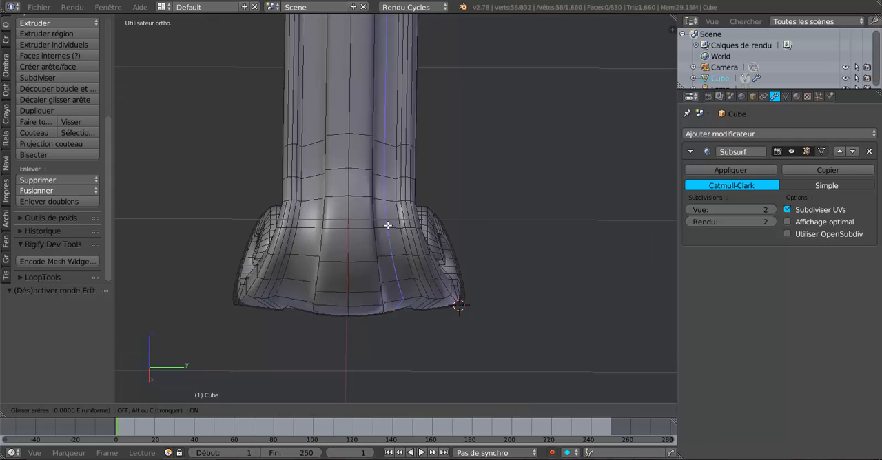
pyautogui.click(374, 236)
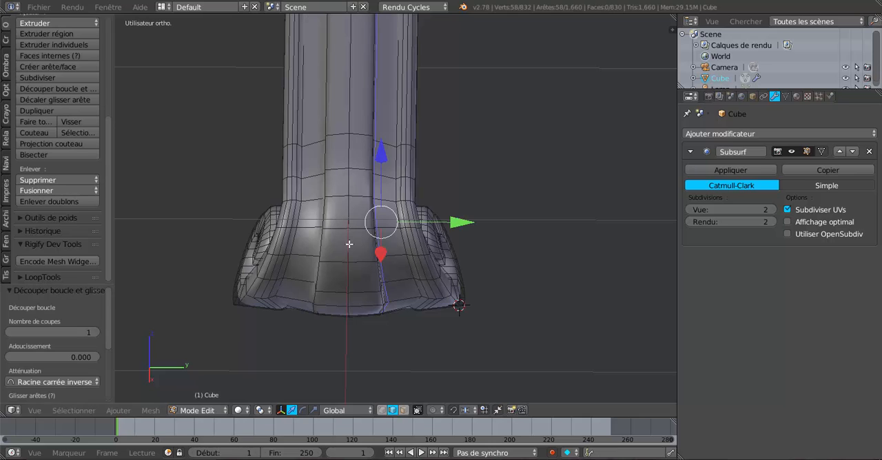
pyautogui.hotkey('ctrl', 'r')
pyautogui.click(316, 232)
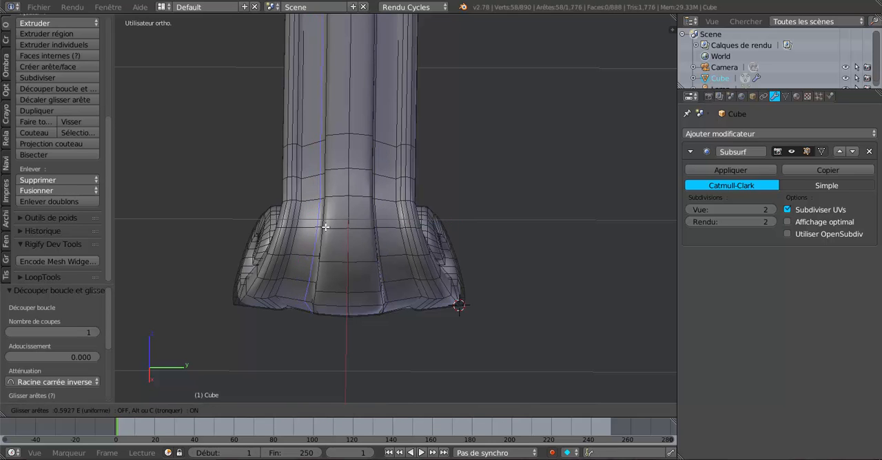
pyautogui.click(327, 226)
# Add a lengthwise loop cut in each groove beside the band, slid outward against the side rims.
pyautogui.scroll(1, 416, 268)
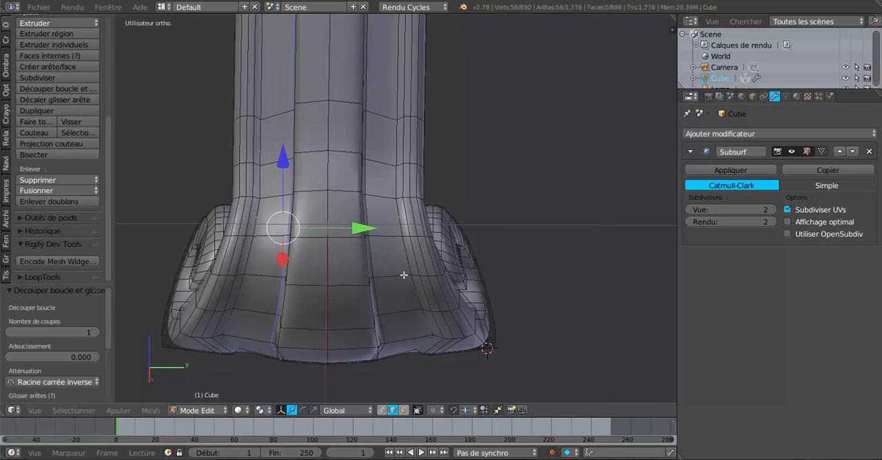
pyautogui.hotkey('ctrl', 'r')
pyautogui.click(404, 275)
pyautogui.click(421, 269)
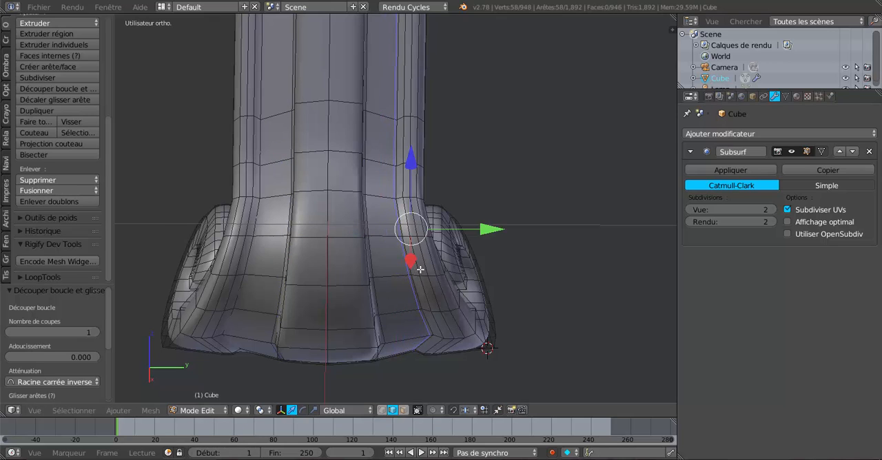
pyautogui.hotkey('ctrl', 'r')
pyautogui.click(271, 278)
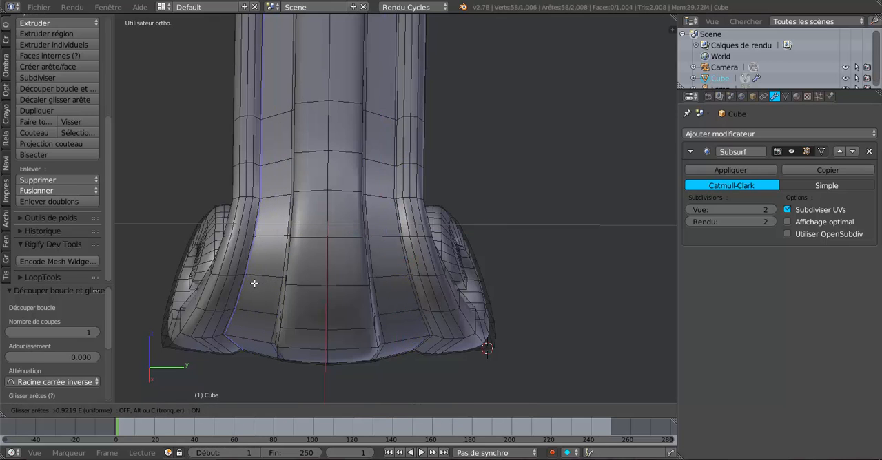
pyautogui.click(254, 284)
# Examine the smoothed bracket in Object Mode from several angles, including the front and top orthographic views.
pyautogui.press('Tab')
pyautogui.scroll(-3, 256, 285)
pyautogui.moveTo(256, 288); pyautogui.dragTo(442, 295, button='middle')
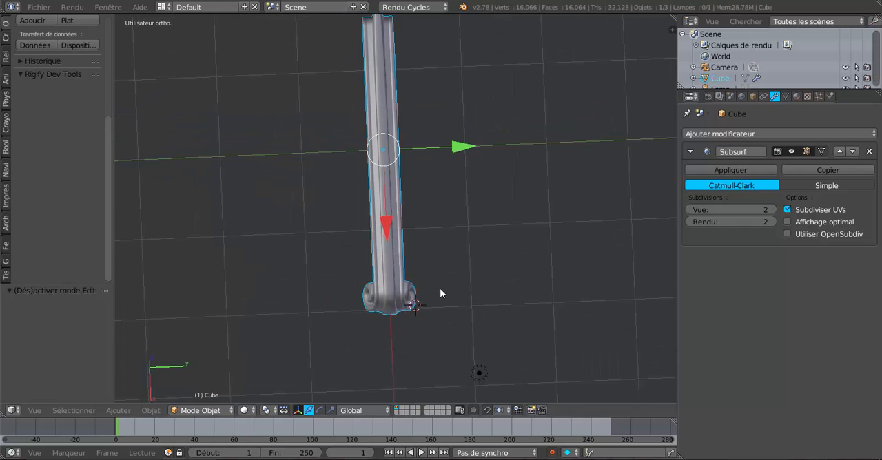
pyautogui.moveTo(442, 284); pyautogui.dragTo(547, 286, button='middle')
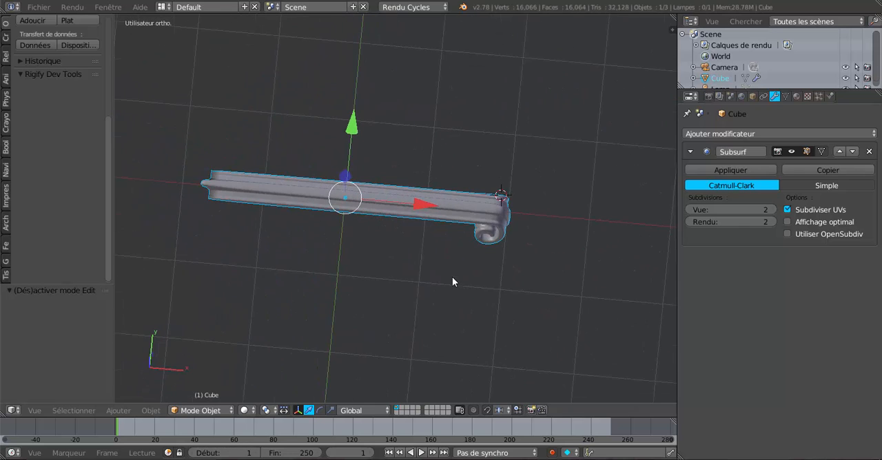
pyautogui.moveTo(453, 277); pyautogui.dragTo(520, 315, button='middle')
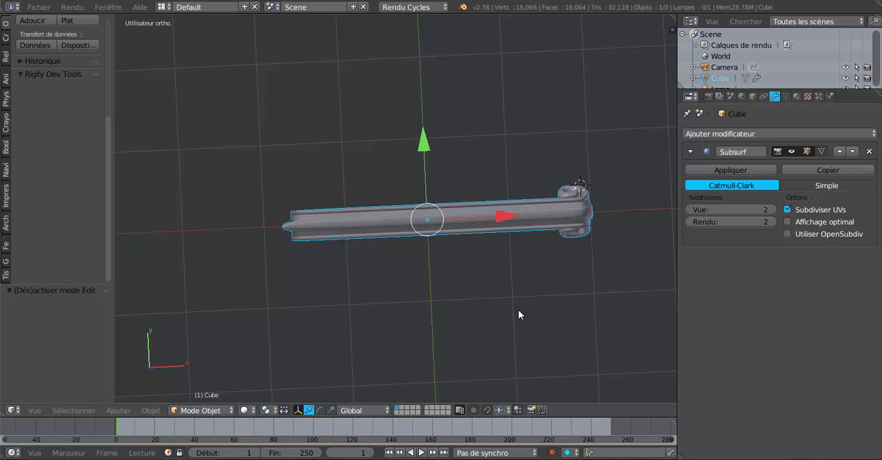
pyautogui.press('KP_1')
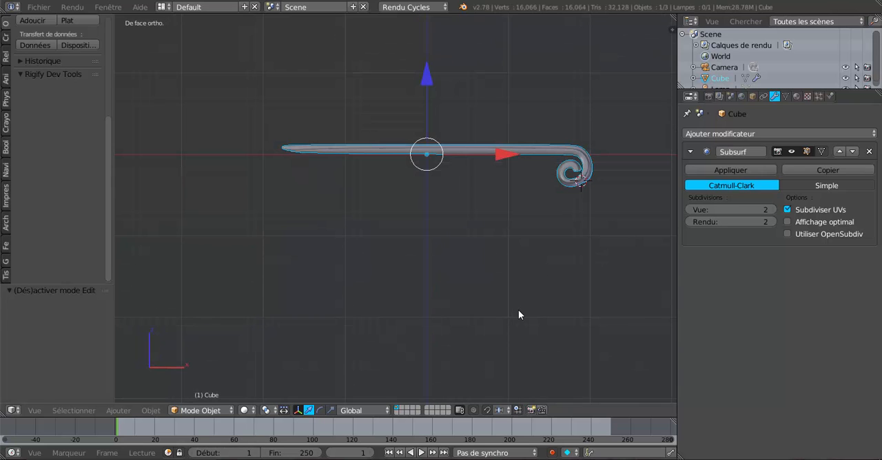
pyautogui.press('KP_7')
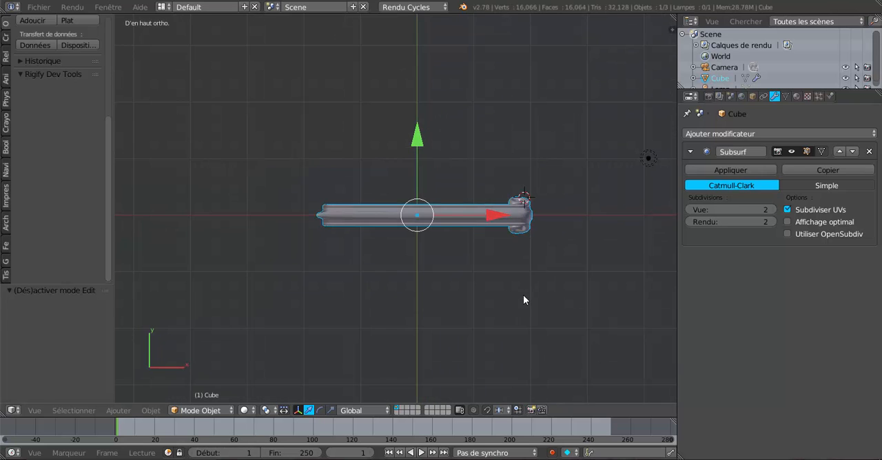
pyautogui.keyDown('shift'); pyautogui.moveTo(524, 295); pyautogui.dragTo(482, 266, button='middle'); pyautogui.keyUp('shift')
pyautogui.scroll(2, 460, 260)
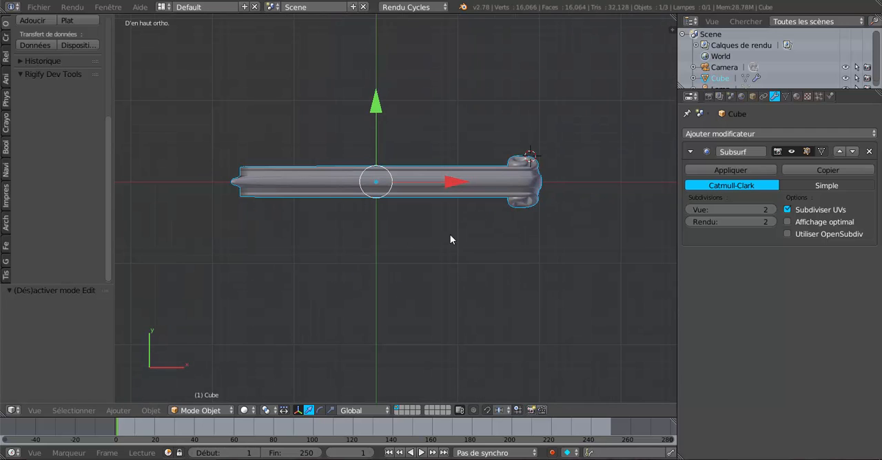
# Move the bracket about 2.08 along X and add a Mirror modifier to it.
pyautogui.scroll(-3, 416, 199)
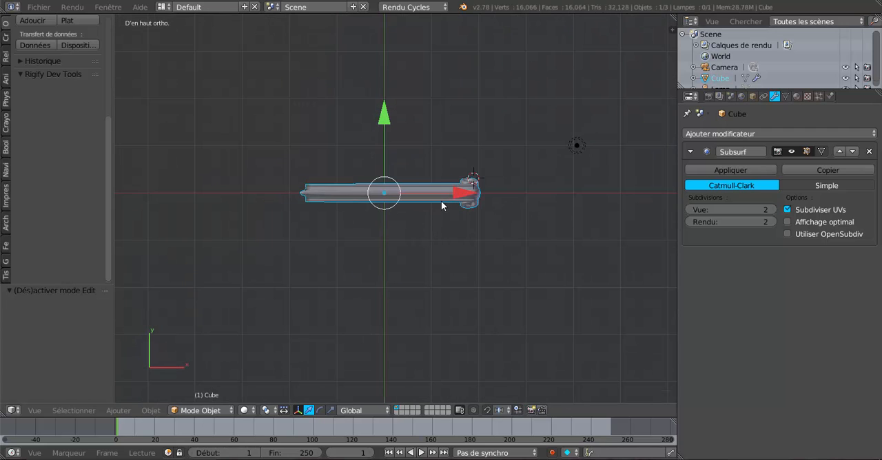
pyautogui.moveTo(462, 193); pyautogui.dragTo(553, 199)
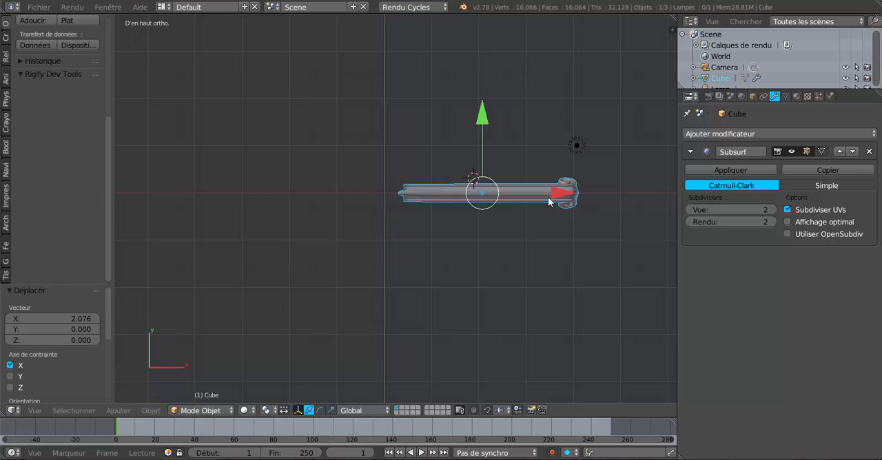
pyautogui.scroll(2, 423, 250)
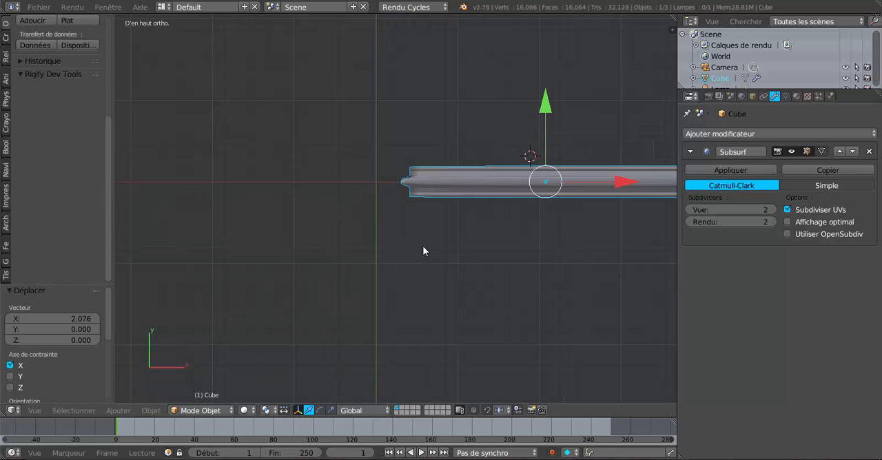
pyautogui.click(741, 135)
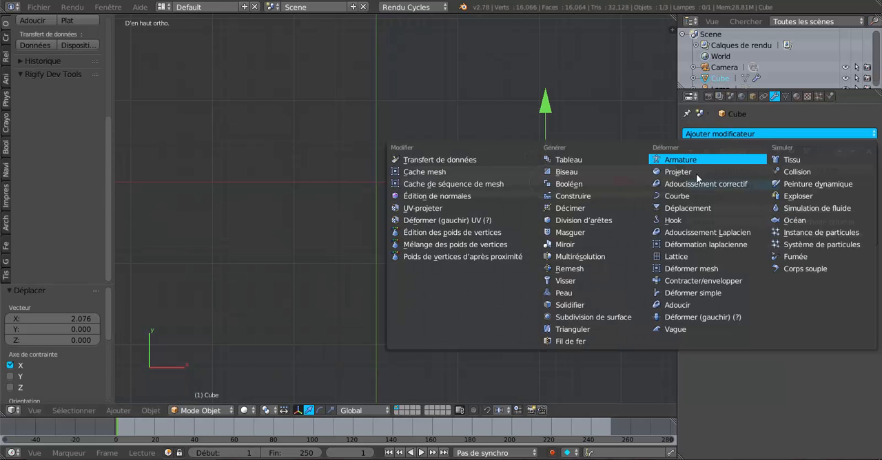
pyautogui.click(575, 245)
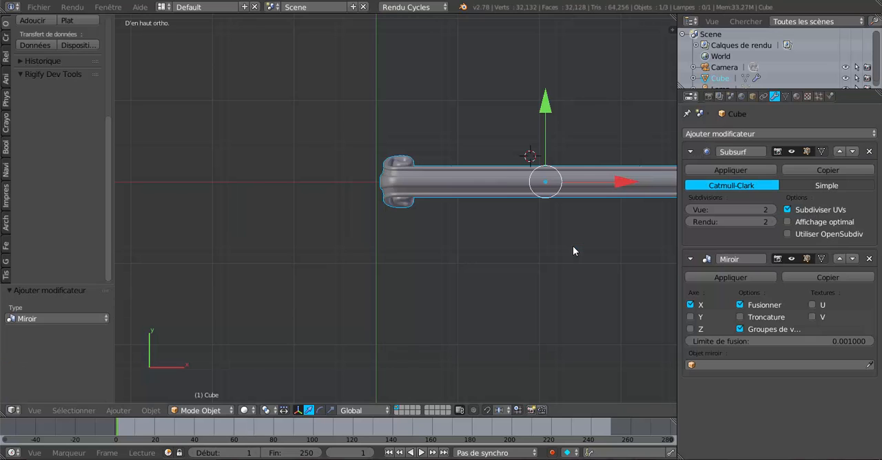
# Select the whole mesh in Edit Mode and move it about 2.03 along X, away from its mirrored copy.
pyautogui.scroll(-4, 574, 249)
pyautogui.press('Tab')
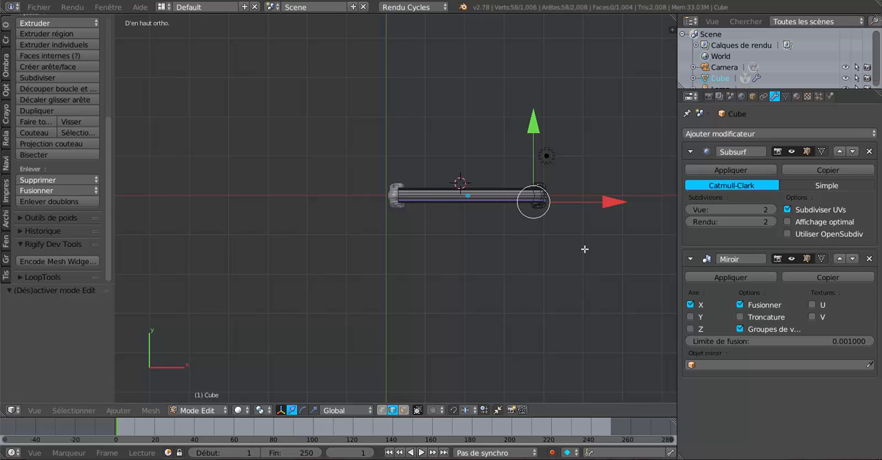
pyautogui.keyDown('shift'); pyautogui.moveTo(585, 248); pyautogui.dragTo(498, 251, button='middle'); pyautogui.keyUp('shift')
pyautogui.scroll(2, 499, 250)
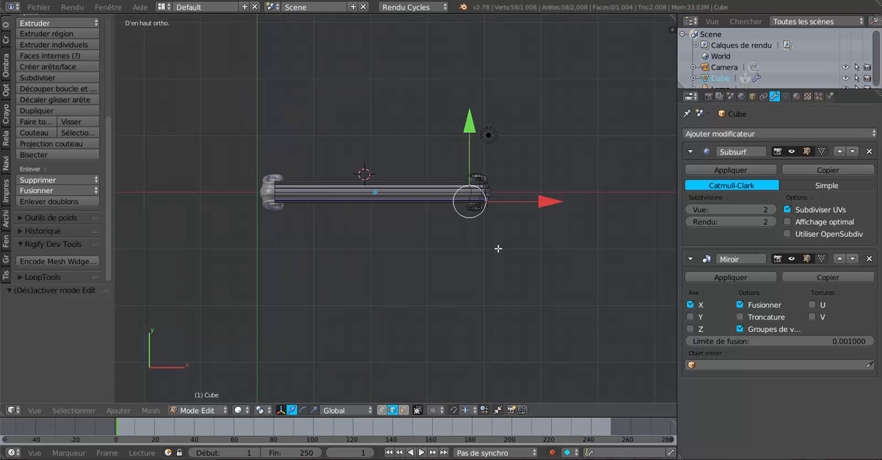
pyautogui.press('a')
pyautogui.press('a')
pyautogui.moveTo(542, 196); pyautogui.dragTo(659, 191)
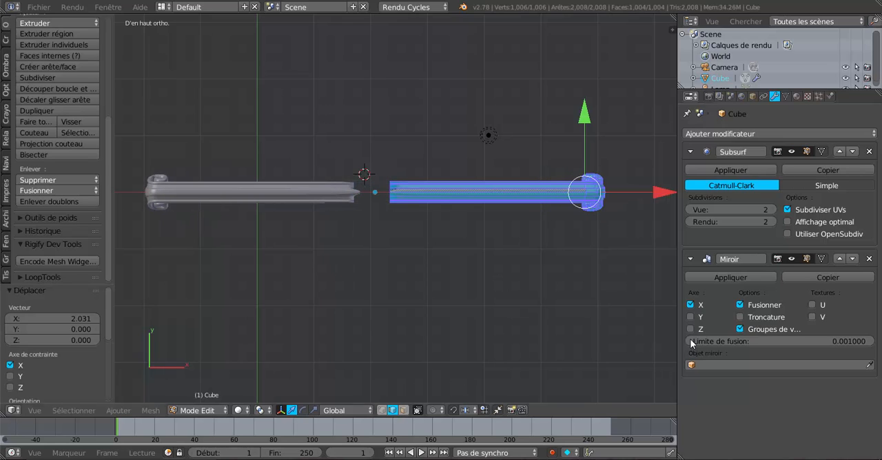
# Enable clipping on the Mirror modifier and move the whole mesh about 0.44 back along X towards the mirror plane.
pyautogui.click(741, 317)
pyautogui.moveTo(651, 195)
pyautogui.mouseDown()
pyautogui.moveTo(628, 195)
pyautogui.moveTo(636, 195)
pyautogui.mouseUp()
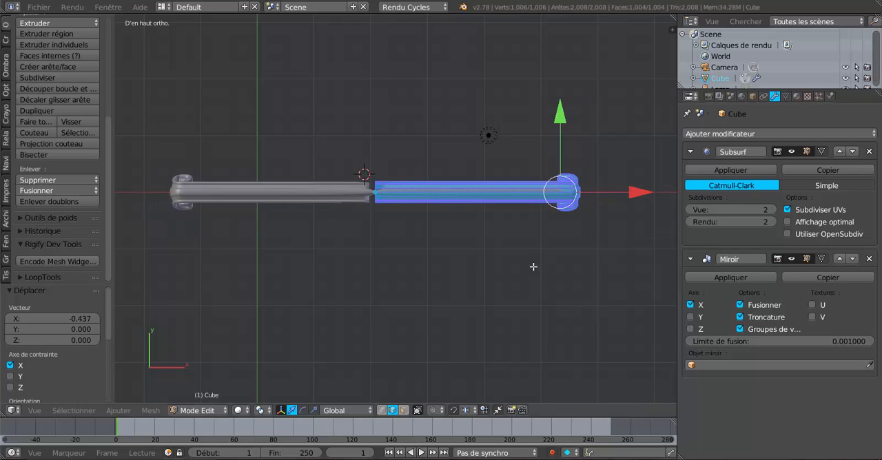
pyautogui.scroll(2, 533, 267)
pyautogui.keyDown('shift'); pyautogui.moveTo(478, 284); pyautogui.dragTo(463, 305, button='middle'); pyautogui.keyUp('shift')
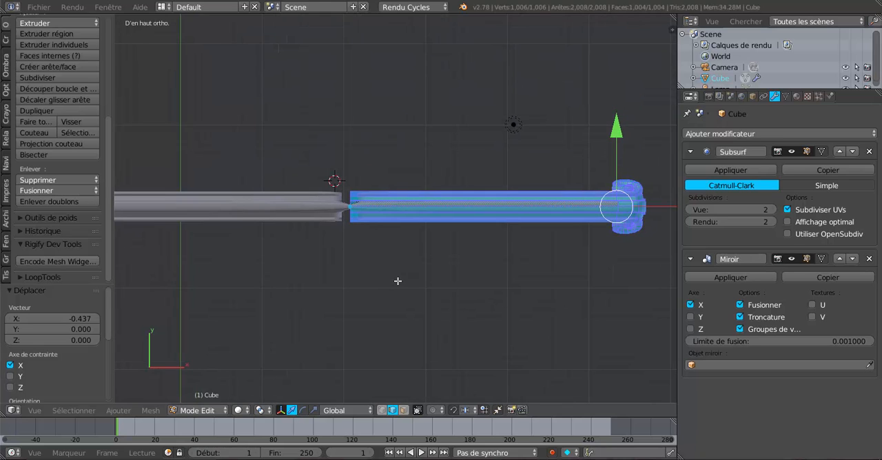
pyautogui.keyDown('shift'); pyautogui.moveTo(397, 282); pyautogui.dragTo(436, 216, button='middle'); pyautogui.keyUp('shift')
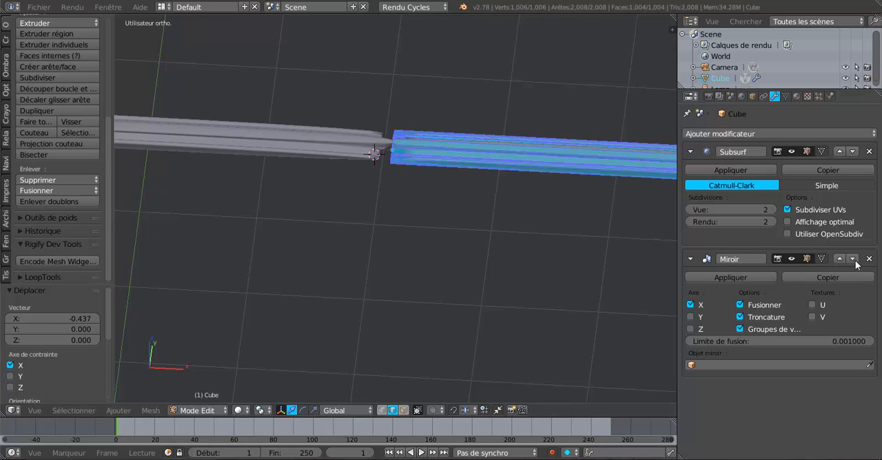
# Collapse the Mirror modifier's settings and move the whole mesh about 0.19 further along X towards the mirrored copy.
pyautogui.click(690, 261)
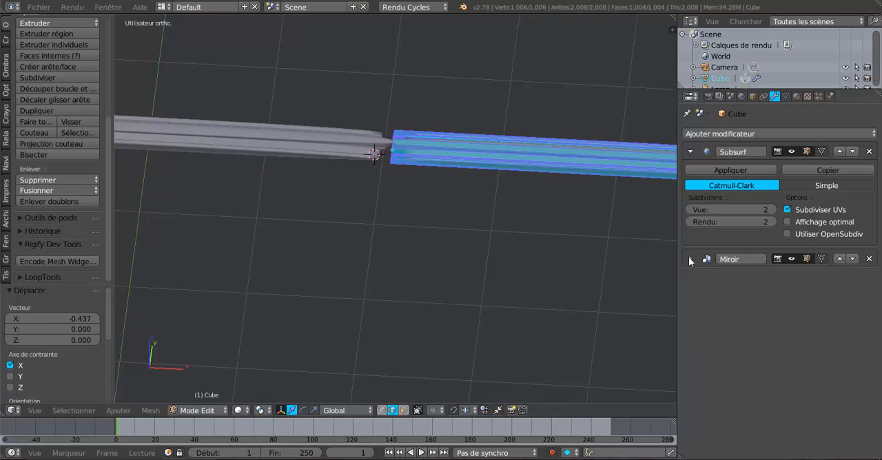
pyautogui.moveTo(447, 285); pyautogui.dragTo(427, 315, button='middle')
pyautogui.moveTo(584, 250); pyautogui.dragTo(597, 265, button='middle')
pyautogui.press('g')
pyautogui.press('x')
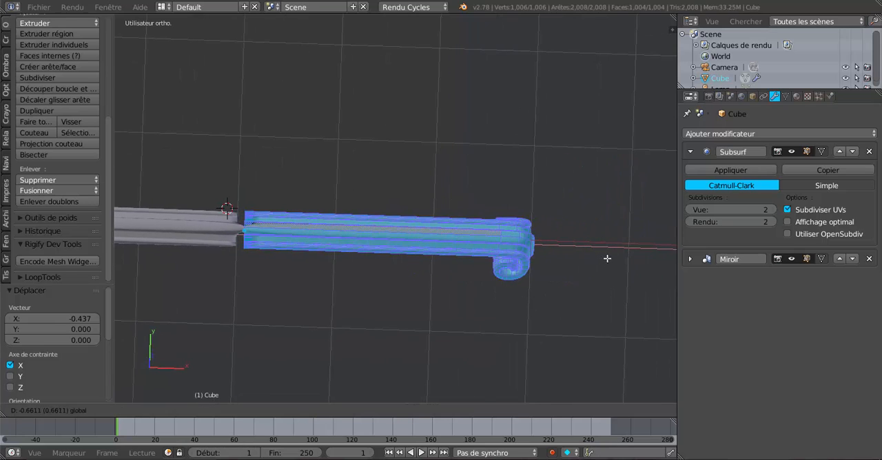
pyautogui.click(620, 260)
# Circle-select the vertices of the mesh's end at the mirror plane in wireframe and pull them about 0.51 along X towards the mirrored copy.
pyautogui.keyDown('shift'); pyautogui.moveTo(495, 301); pyautogui.dragTo(564, 304, button='middle'); pyautogui.keyUp('shift')
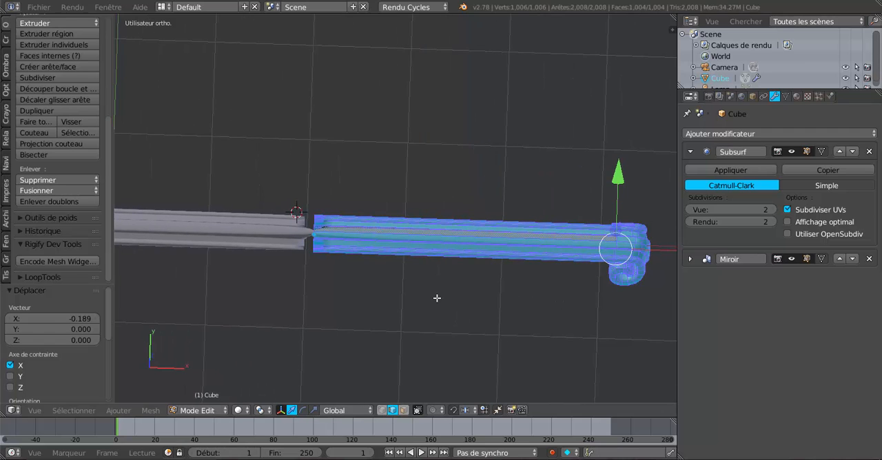
pyautogui.moveTo(437, 299); pyautogui.dragTo(444, 303, button='middle')
pyautogui.press('z')
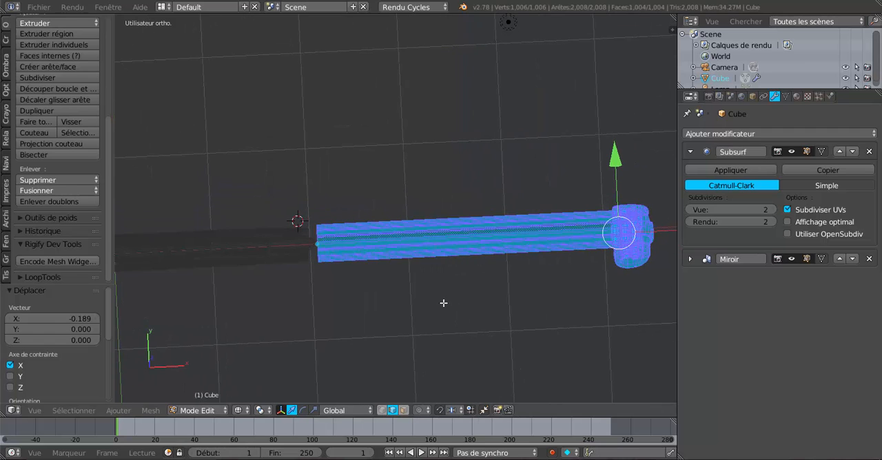
pyautogui.click(382, 410)
pyautogui.moveTo(349, 280); pyautogui.dragTo(348, 310, button='middle')
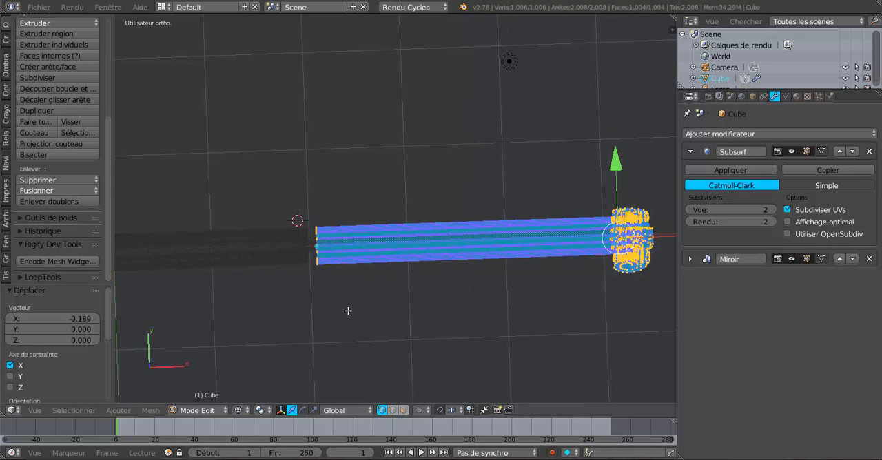
pyautogui.press('a')
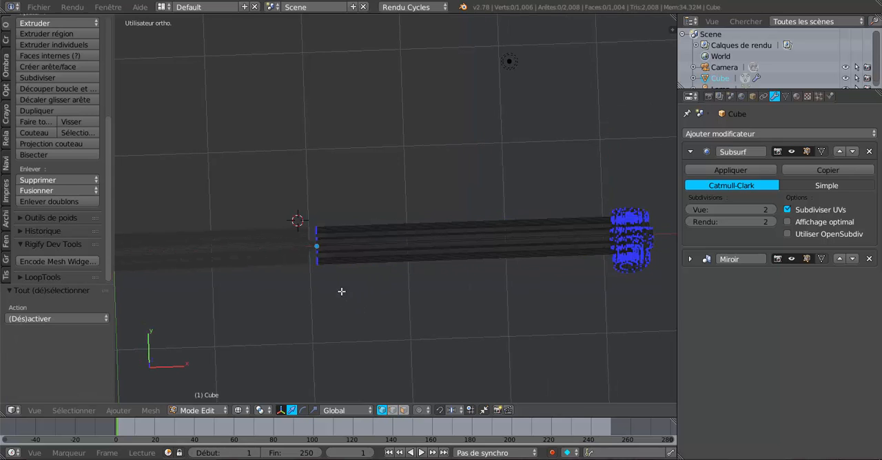
pyautogui.press('c')
pyautogui.moveTo(322, 227); pyautogui.dragTo(318, 284)
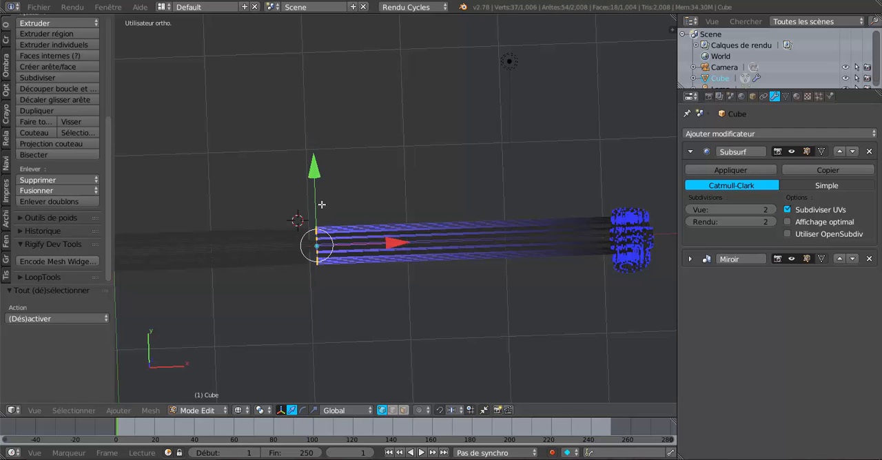
pyautogui.moveTo(398, 244); pyautogui.dragTo(347, 249)
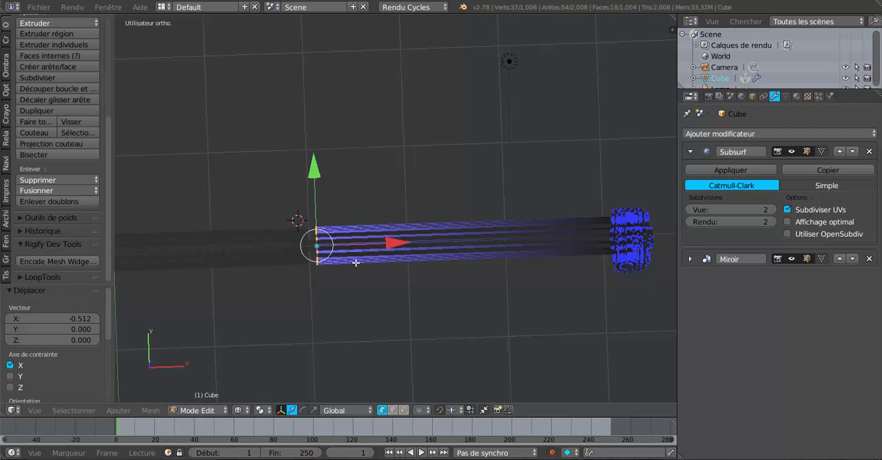
# Return to solid shading and try to shift the end vertices along X, about 0.13 towards the mirrored copy and about 0.06 away.
pyautogui.keyDown('shift'); pyautogui.moveTo(353, 293); pyautogui.dragTo(442, 282, button='middle'); pyautogui.keyUp('shift')
pyautogui.scroll(4, 438, 283)
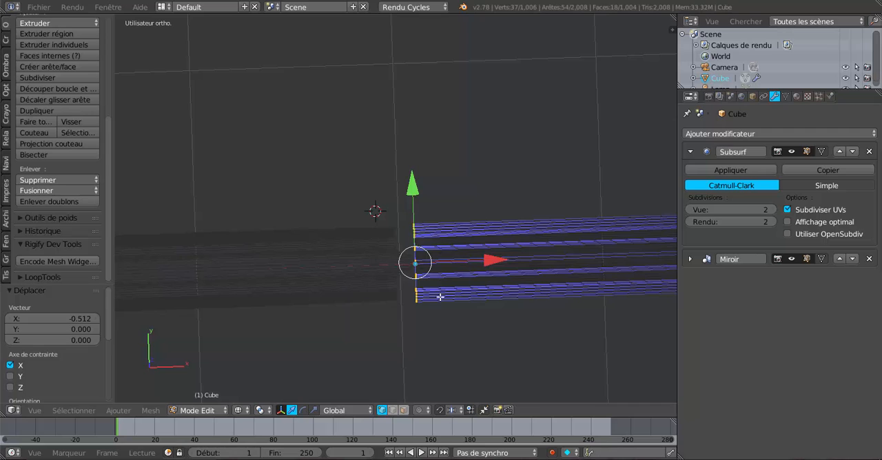
pyautogui.scroll(1, 440, 296)
pyautogui.press('z')
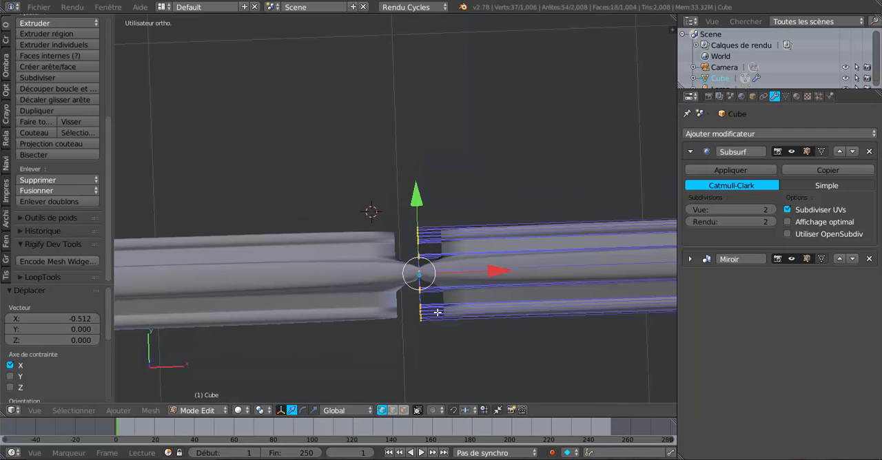
pyautogui.moveTo(436, 312); pyautogui.dragTo(428, 312, button='middle')
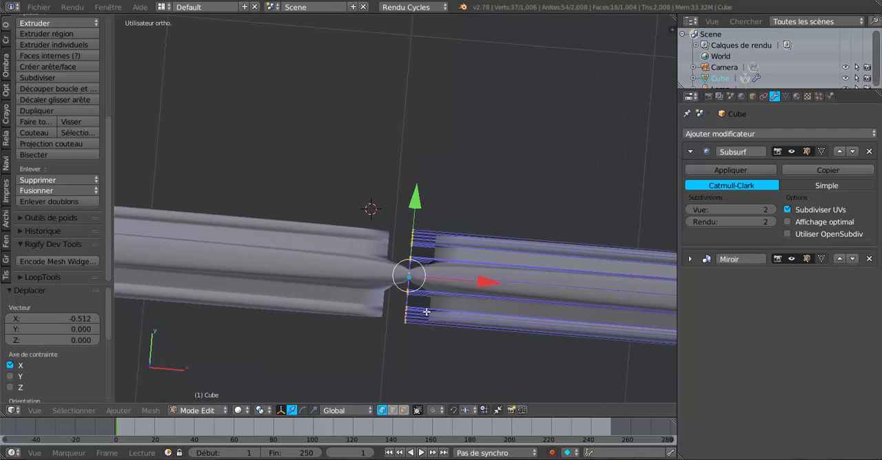
pyautogui.moveTo(481, 287); pyautogui.dragTo(451, 283)
pyautogui.moveTo(451, 283); pyautogui.dragTo(506, 221, button='middle')
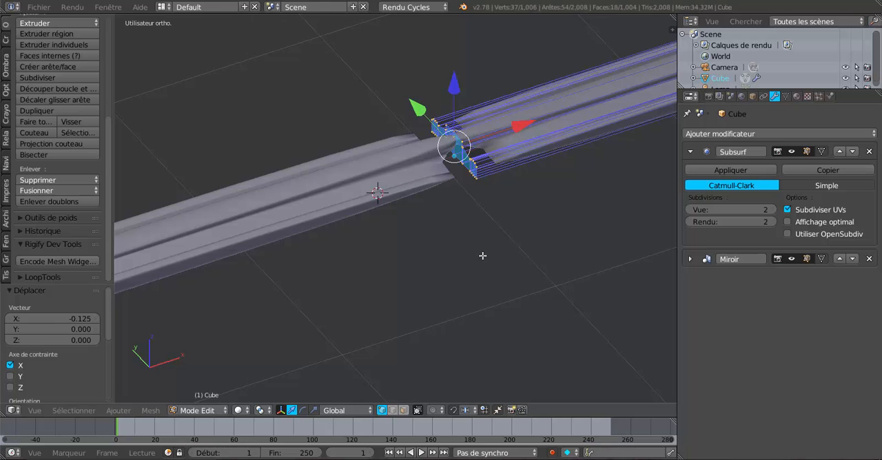
pyautogui.moveTo(483, 255); pyautogui.dragTo(469, 299, button='middle')
pyautogui.scroll(3, 468, 299)
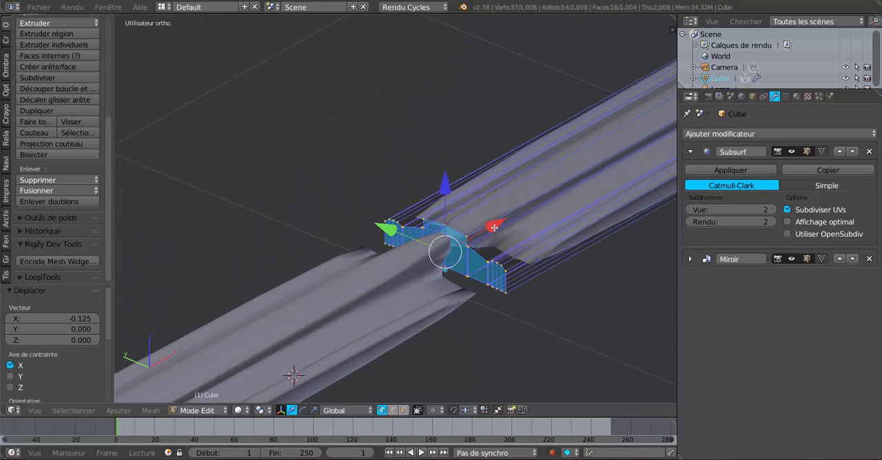
pyautogui.moveTo(494, 227); pyautogui.dragTo(510, 214)
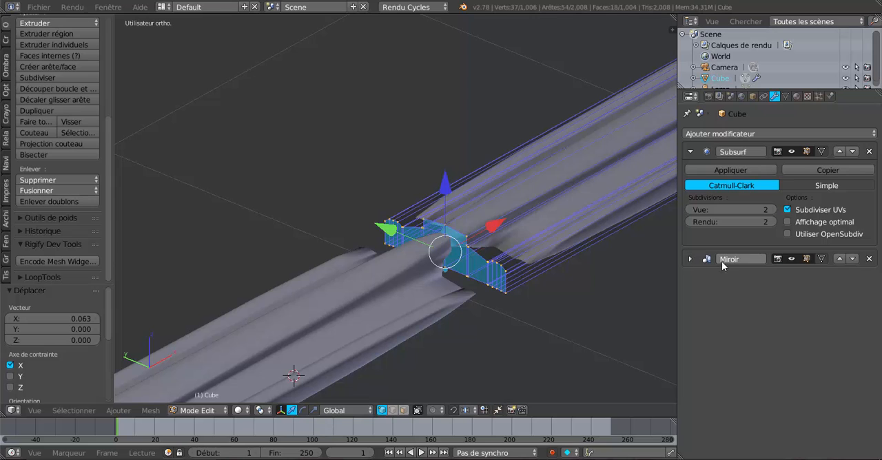
# Expand the Mirror modifier's settings and disable clipping.
pyautogui.click(691, 260)
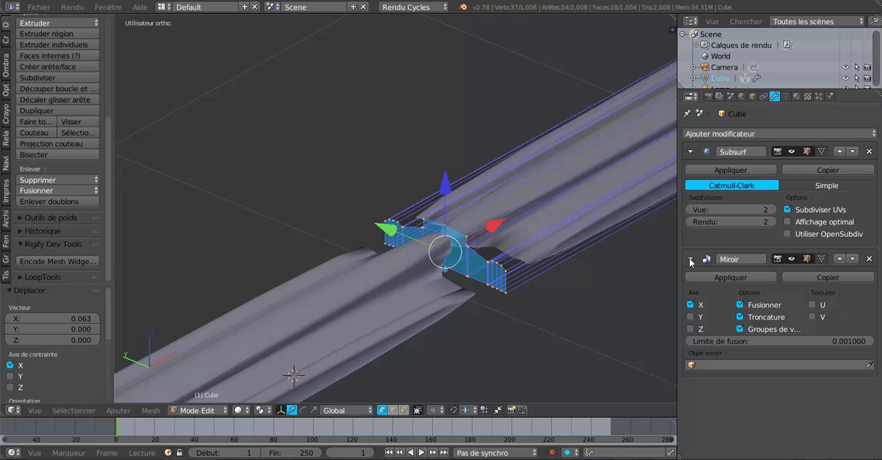
pyautogui.click(740, 317)
pyautogui.scroll(2, 494, 315)
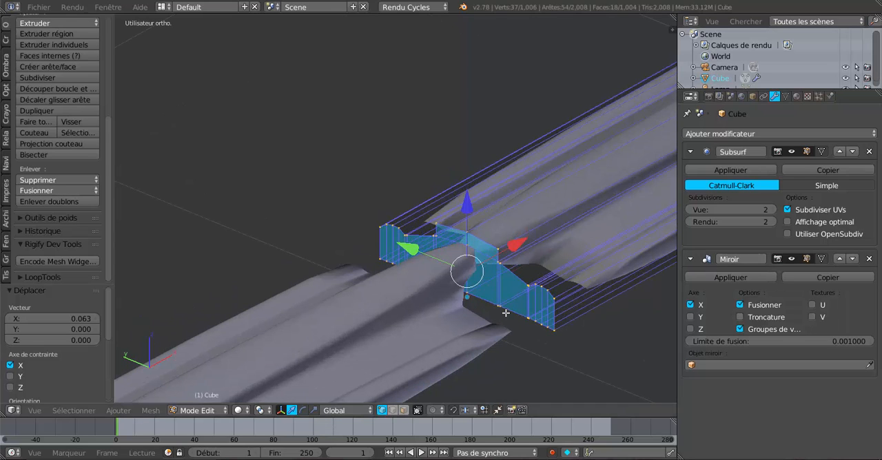
# Select and delete all end-cap faces at the mirror plane in face selection mode, and re-enable clipping on the Mirror modifier.
pyautogui.click(404, 411)
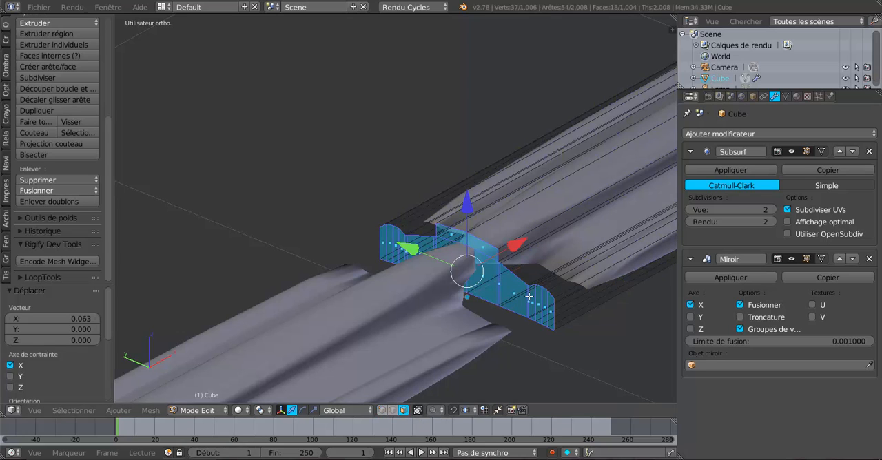
pyautogui.press('a')
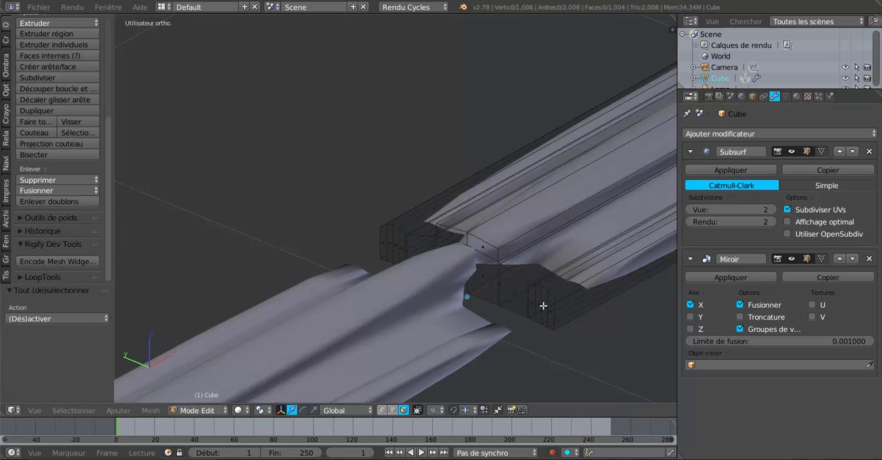
pyautogui.moveTo(543, 306)
pyautogui.mouseDown()
pyautogui.moveTo(498, 287)
pyautogui.moveTo(482, 252)
pyautogui.mouseUp()
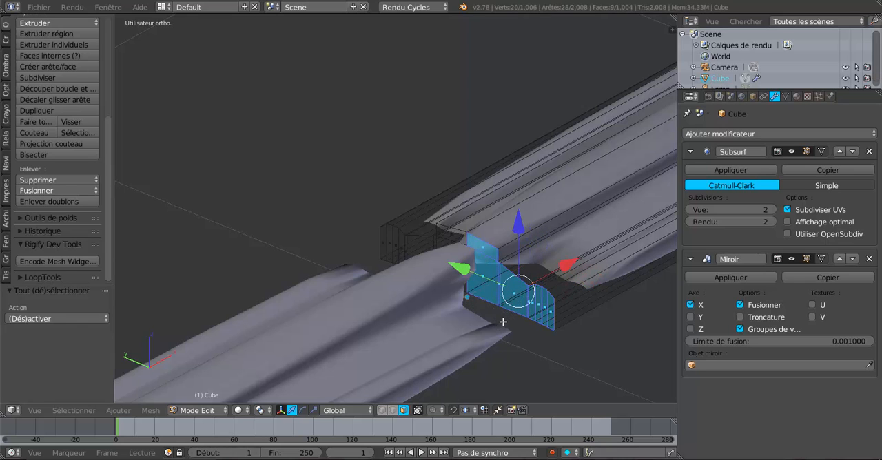
pyautogui.moveTo(518, 337); pyautogui.dragTo(491, 328, button='middle')
pyautogui.press('c')
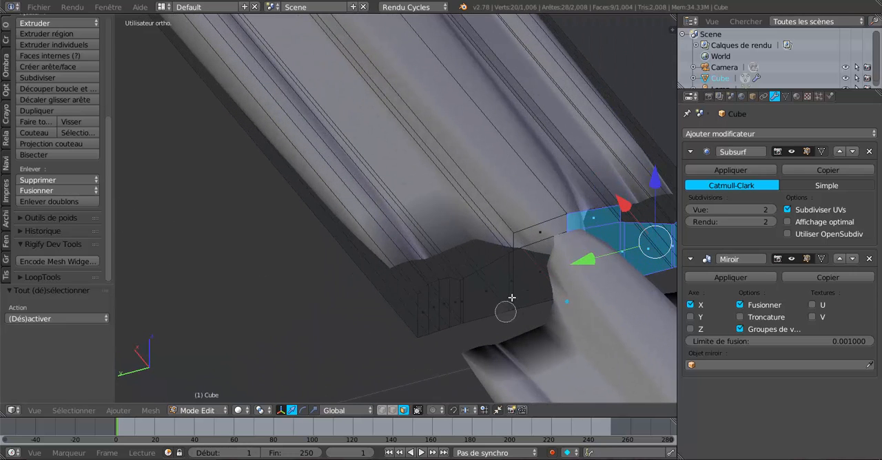
pyautogui.moveTo(532, 251)
pyautogui.mouseDown()
pyautogui.moveTo(519, 275)
pyautogui.moveTo(437, 301)
pyautogui.moveTo(448, 303)
pyautogui.mouseUp()
pyautogui.rightClick(454, 302)
pyautogui.scroll(-2, 459, 304)
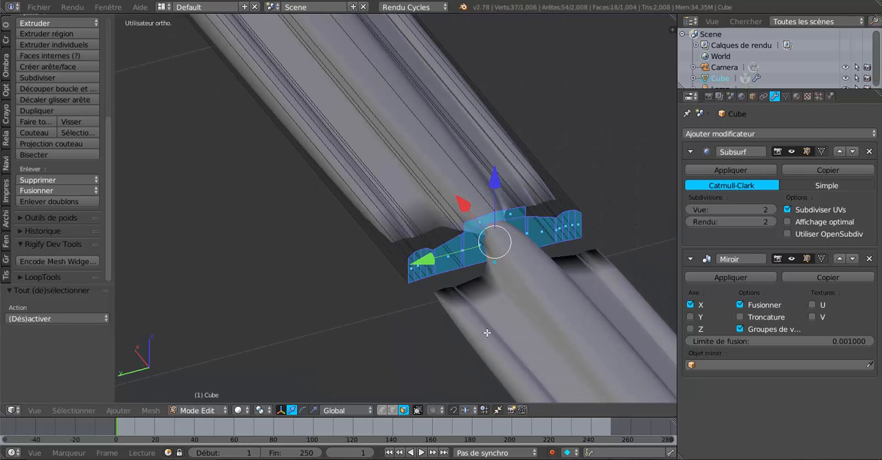
pyautogui.moveTo(469, 338); pyautogui.dragTo(505, 347, button='middle')
pyautogui.press('x')
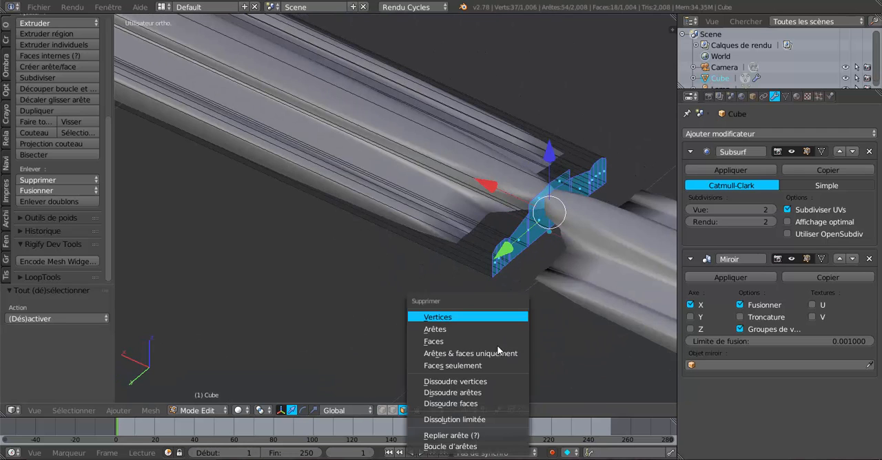
pyautogui.click(477, 342)
pyautogui.moveTo(477, 343); pyautogui.dragTo(424, 308, button='middle')
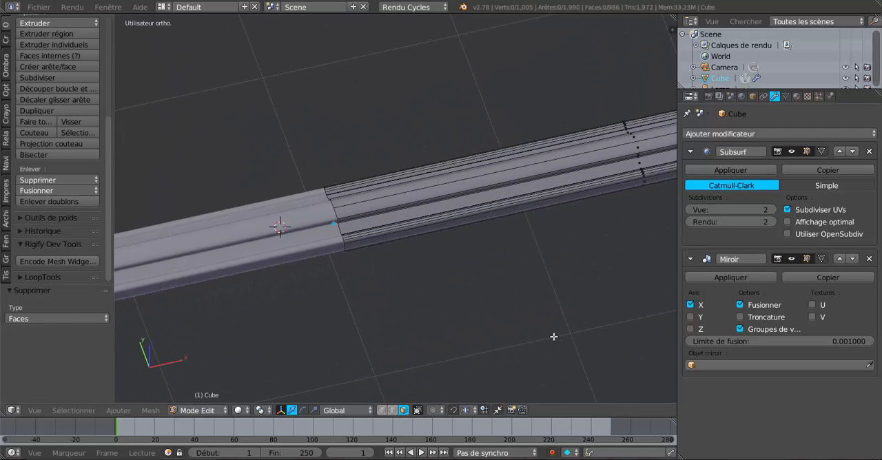
pyautogui.click(741, 317)
pyautogui.scroll(-4, 468, 322)
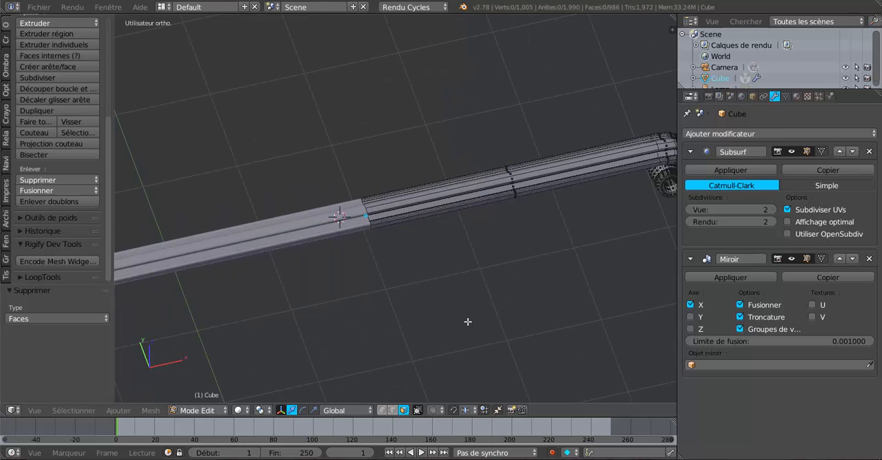
# Inspect the smoothed centre seam between the two mirrored halves in object mode, and return to editing the mesh.
pyautogui.moveTo(468, 322); pyautogui.dragTo(427, 345, button='middle')
pyautogui.press('Tab')
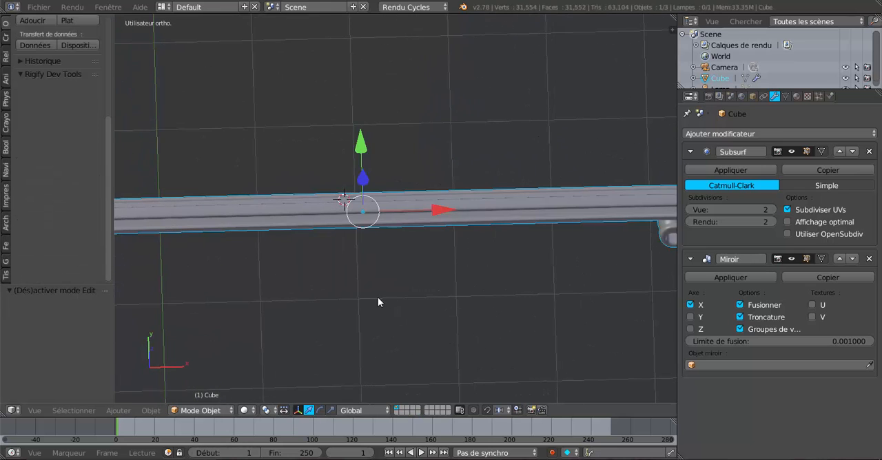
pyautogui.scroll(5, 378, 299)
pyautogui.press('Tab')
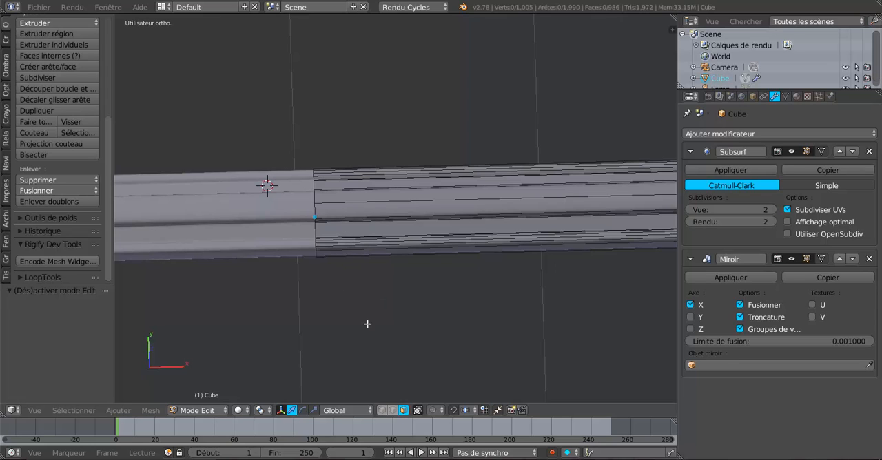
# In wireframe, circle-select the open end's vertices at the mirror plane, pull them about 0.54 along X towards the mirrored copy, and return to object mode.
pyautogui.press('z')
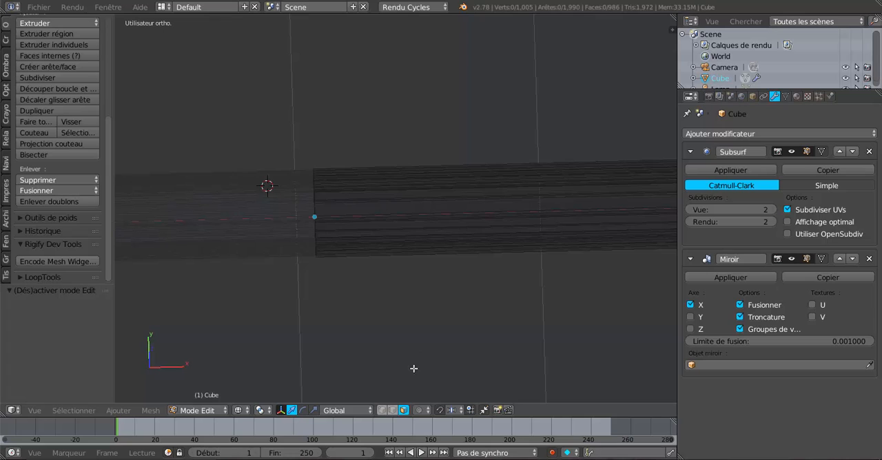
pyautogui.press('c')
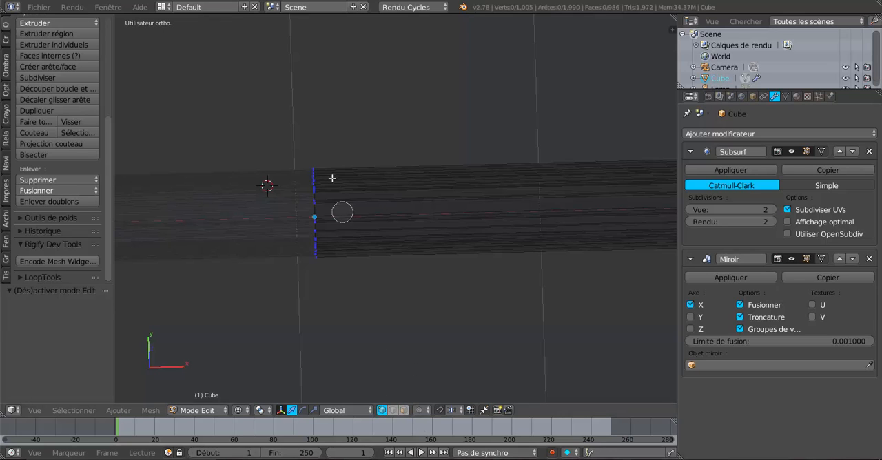
pyautogui.moveTo(342, 213)
pyautogui.mouseDown()
pyautogui.moveTo(320, 154)
pyautogui.moveTo(317, 284)
pyautogui.mouseUp()
pyautogui.press('Escape')
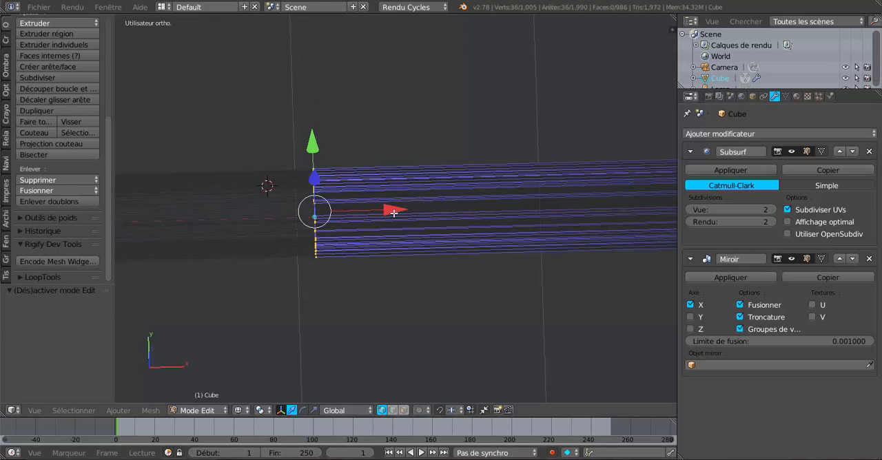
pyautogui.moveTo(393, 214); pyautogui.dragTo(221, 257)
pyautogui.scroll(-5, 300, 287)
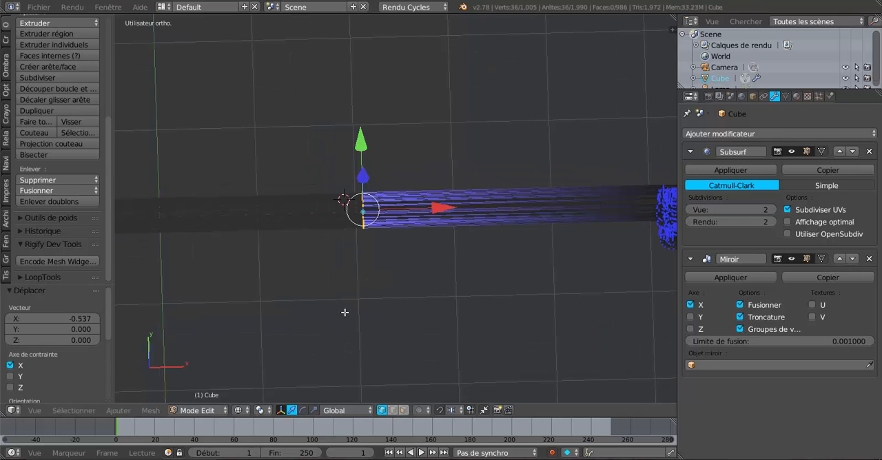
pyautogui.press('Tab')
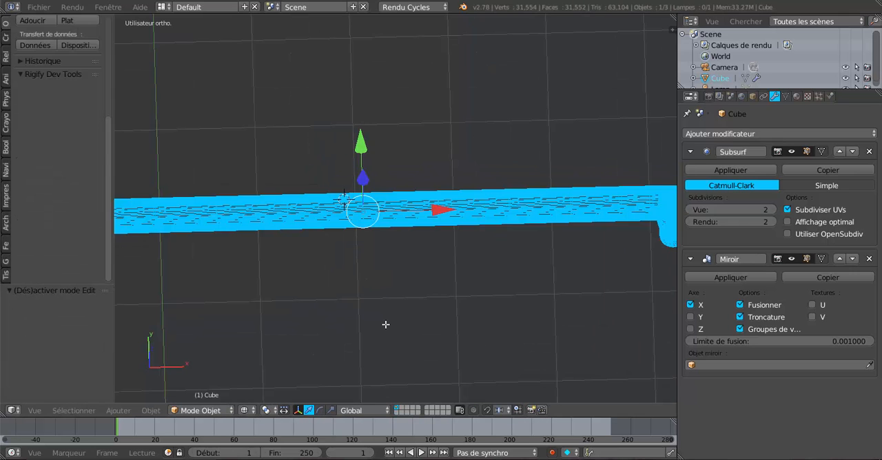
pyautogui.press('Tab')
pyautogui.press('Tab')
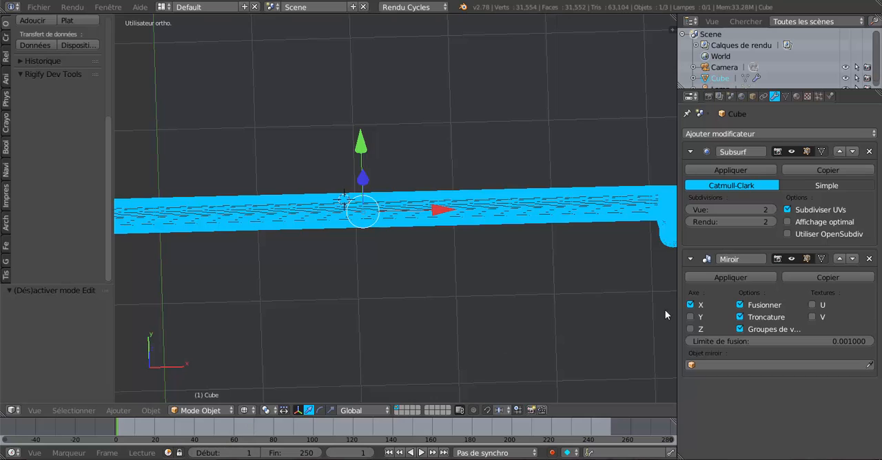
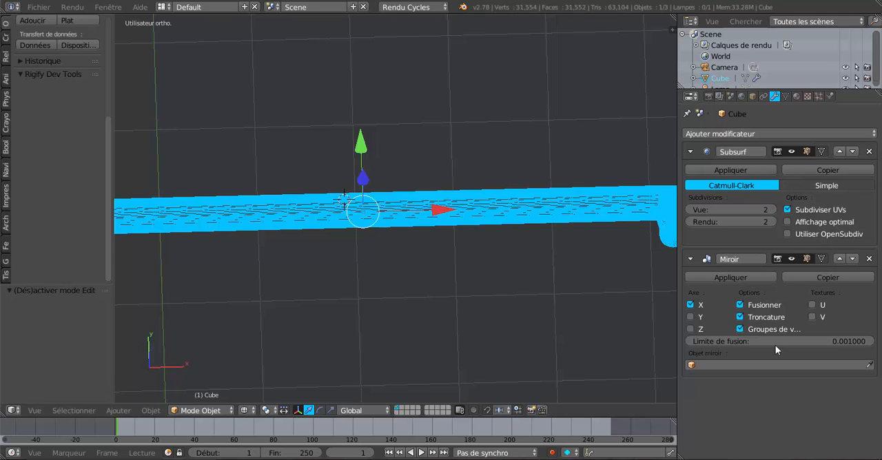
# Move the Mirror modifier above the Subsurf modifier in the stack and apply it.
pyautogui.click(840, 258)
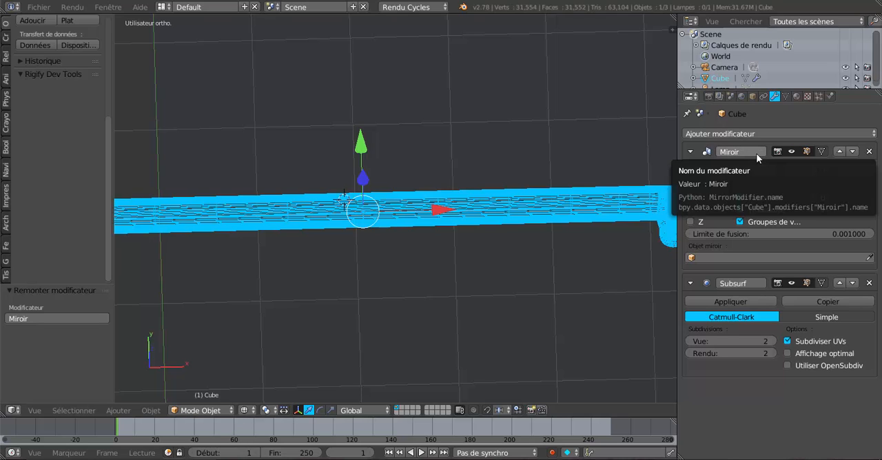
pyautogui.click(737, 170)
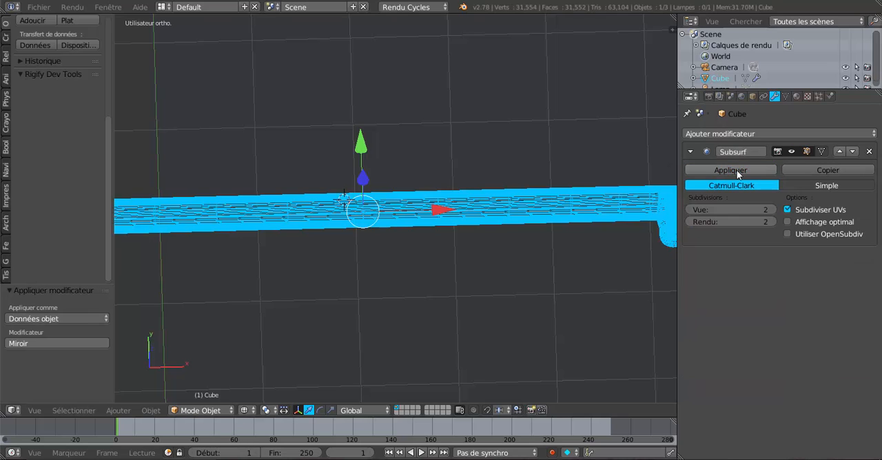
# Dissolve the selected edge loop at the centre seam and return to solid shading in object mode.
pyautogui.press('Tab')
pyautogui.moveTo(479, 290); pyautogui.dragTo(394, 276, button='middle')
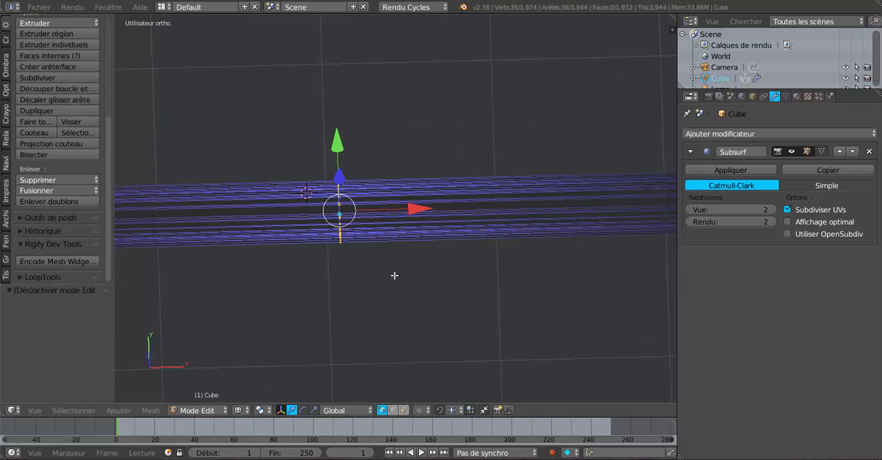
pyautogui.press('x')
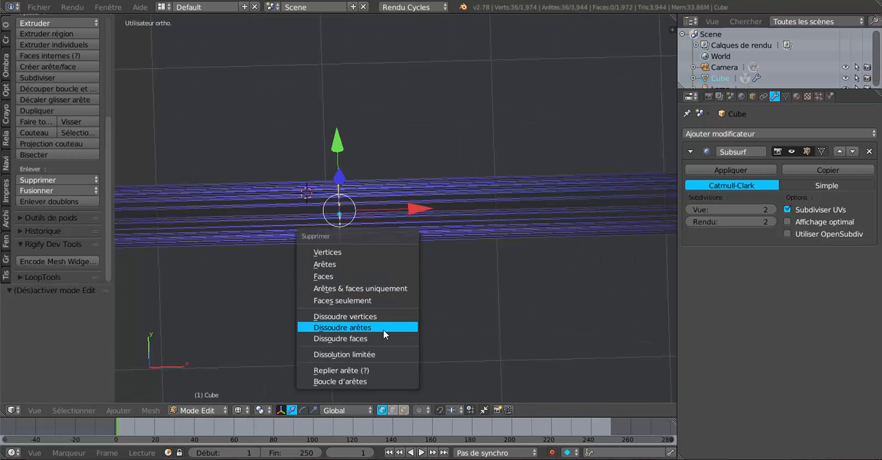
pyautogui.click(383, 330)
pyautogui.scroll(-4, 384, 329)
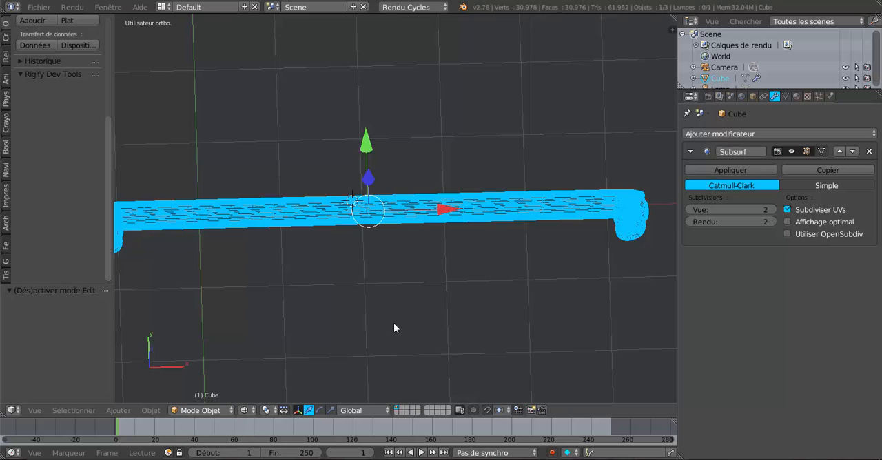
pyautogui.press('z')
pyautogui.moveTo(399, 324)
pyautogui.mouseDown(button='middle')
pyautogui.moveTo(451, 330)
pyautogui.moveTo(478, 309)
pyautogui.moveTo(356, 284)
pyautogui.mouseUp(button='middle')
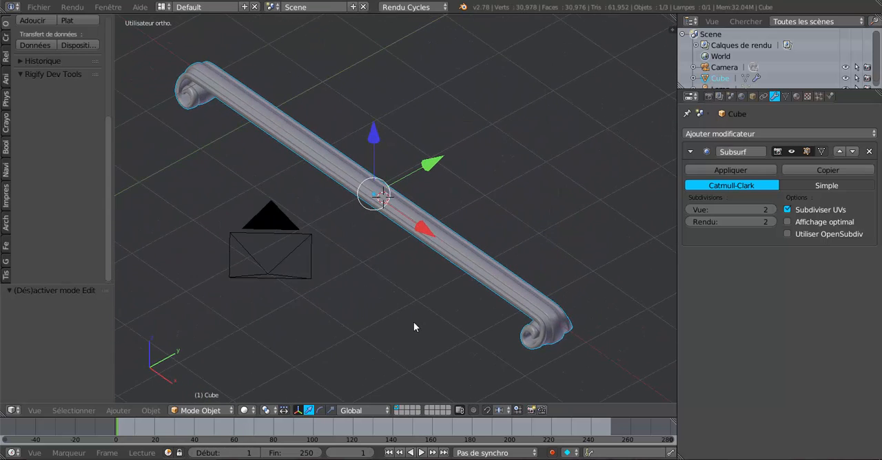
# Cut two edge loops across the long bar, placed side by side just behind the +X scroll end.
pyautogui.moveTo(414, 327); pyautogui.dragTo(461, 314, button='middle')
pyautogui.scroll(3, 355, 283)
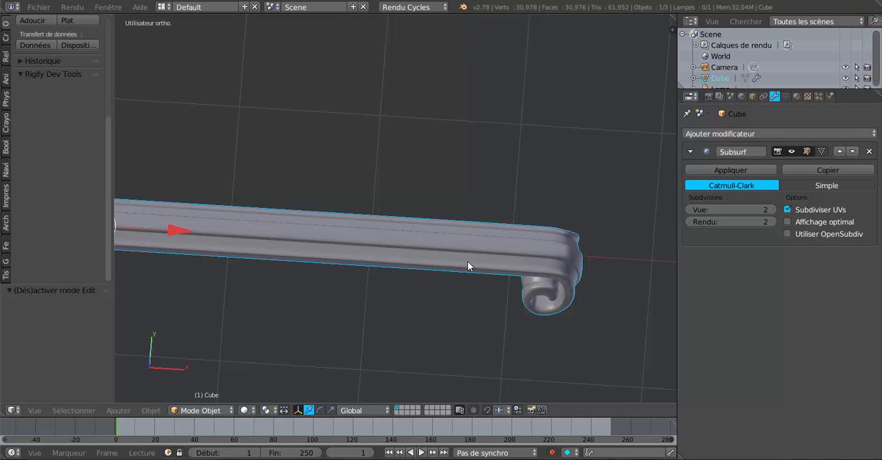
pyautogui.press('Tab')
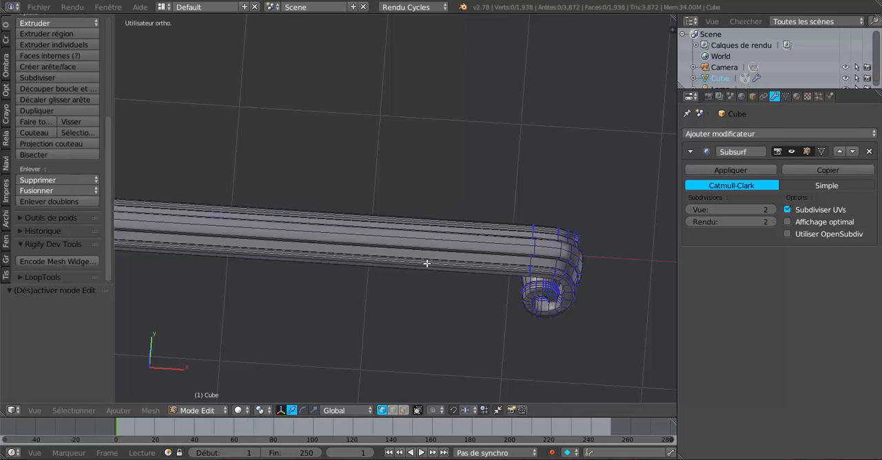
pyautogui.hotkey('ctrl', 'r')
pyautogui.click(385, 258)
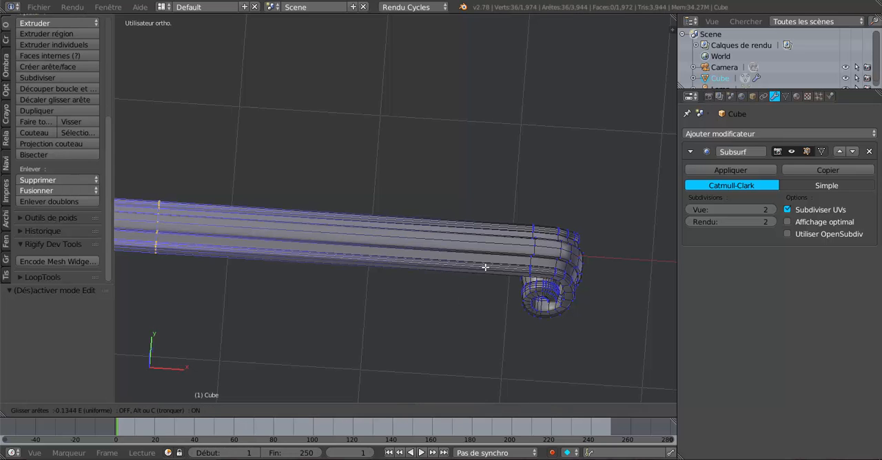
pyautogui.click(231, 310)
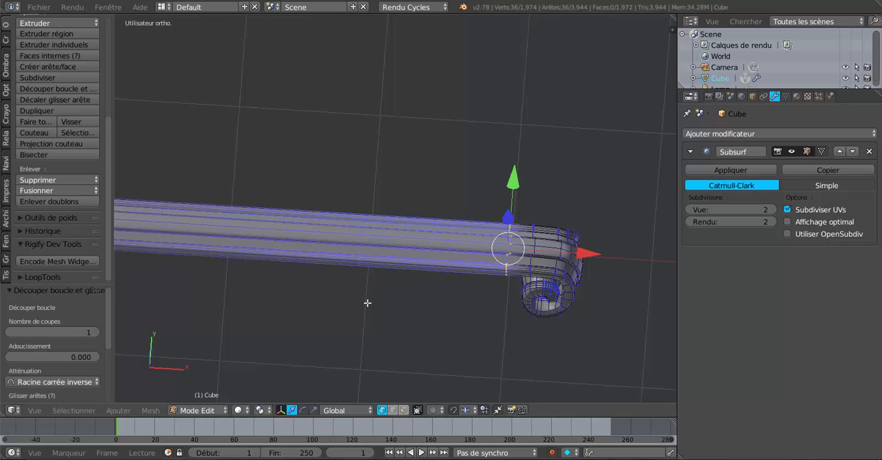
pyautogui.hotkey('ctrl', 'r')
pyautogui.click(394, 258)
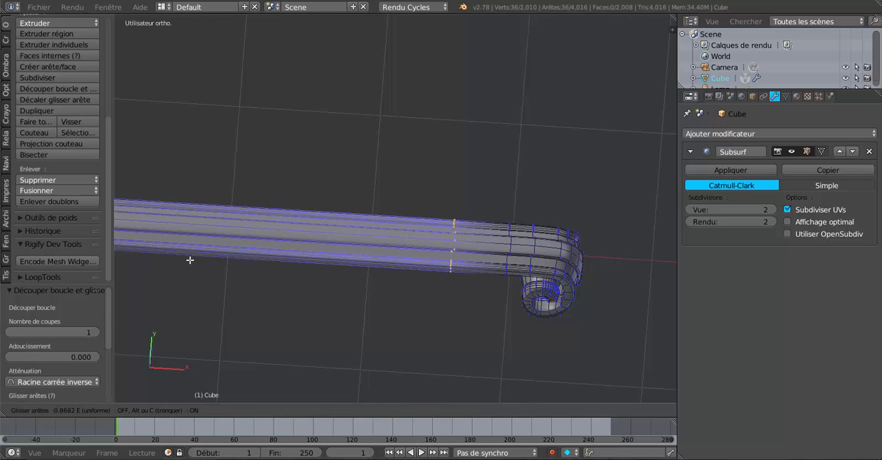
pyautogui.click(223, 267)
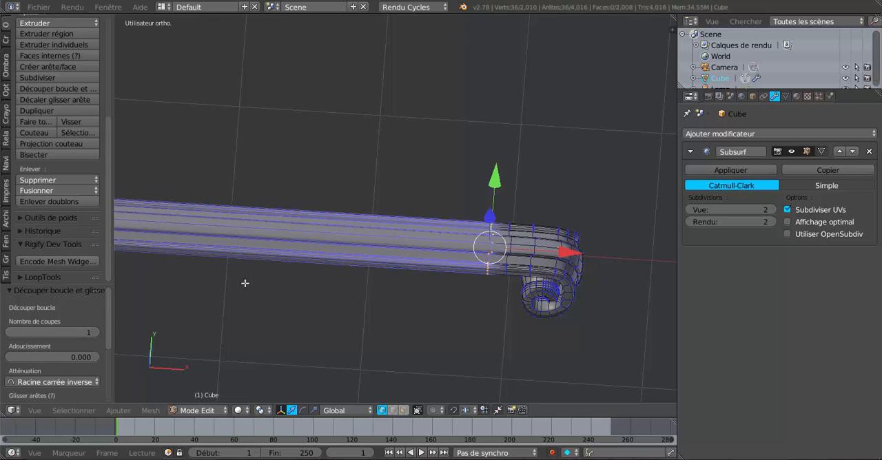
# In front-view wireframe, circle-select the whole +X scroll end, leaving out the new edge loop farther from the scroll.
pyautogui.press('KP_1')
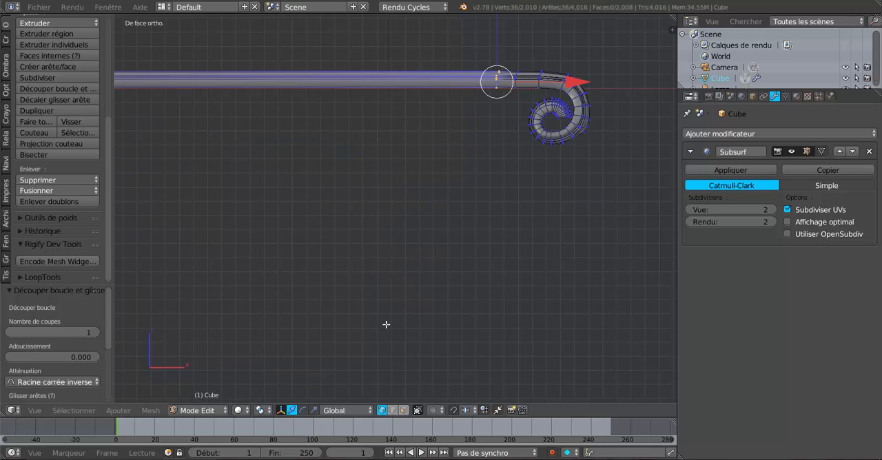
pyautogui.keyDown('shift'); pyautogui.moveTo(386, 325); pyautogui.dragTo(325, 393, button='middle'); pyautogui.keyUp('shift')
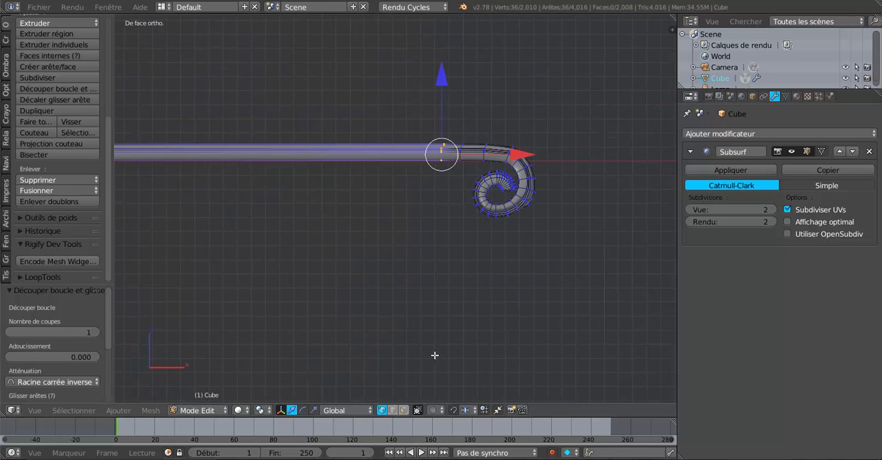
pyautogui.press('z')
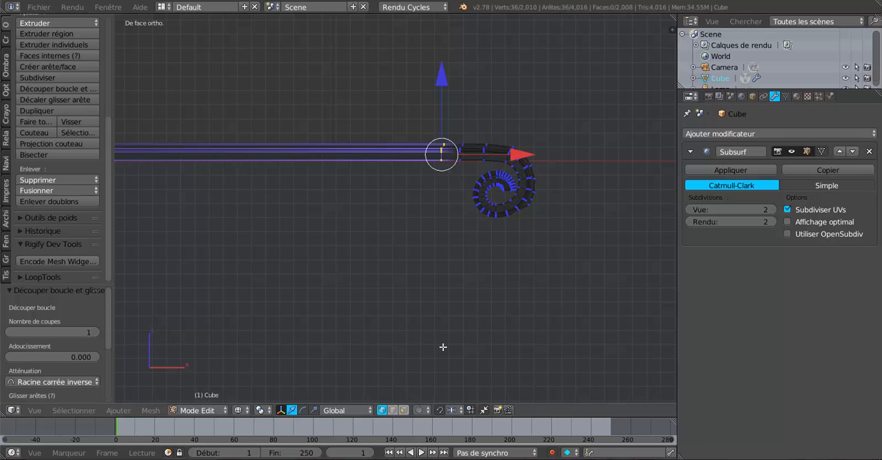
pyautogui.press('c')
pyautogui.moveTo(473, 152)
pyautogui.mouseDown()
pyautogui.moveTo(520, 169)
pyautogui.moveTo(492, 199)
pyautogui.moveTo(506, 196)
pyautogui.moveTo(502, 207)
pyautogui.mouseUp()
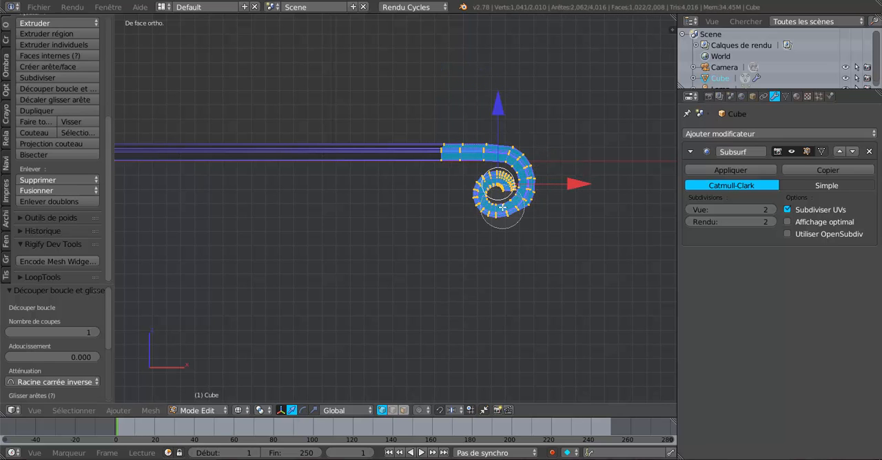
pyautogui.moveTo(435, 121); pyautogui.dragTo(432, 173, button='middle')
pyautogui.rightClick(426, 220)
pyautogui.moveTo(427, 220)
pyautogui.mouseDown(button='middle')
pyautogui.moveTo(407, 249)
pyautogui.moveTo(324, 302)
pyautogui.mouseUp(button='middle')
pyautogui.moveTo(452, 292); pyautogui.dragTo(428, 315, button='middle')
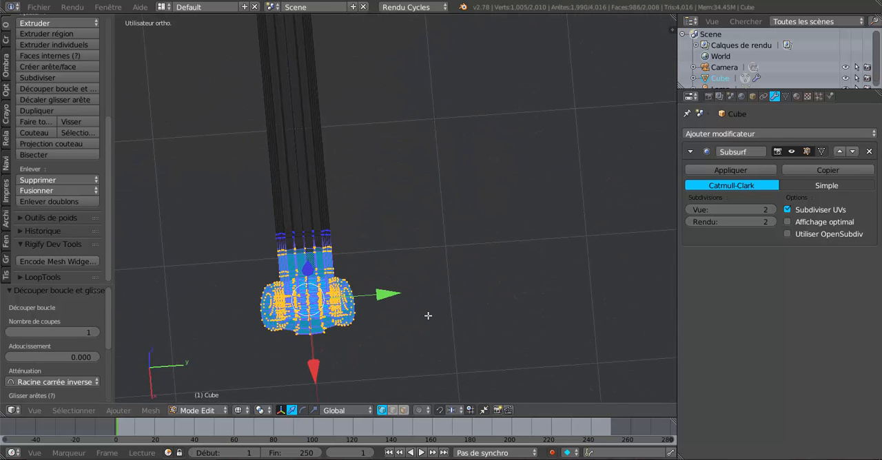
# Switch to the scale manipulator in solid shading, narrow the selected scroll end along Y, and check it in object mode.
pyautogui.press('z')
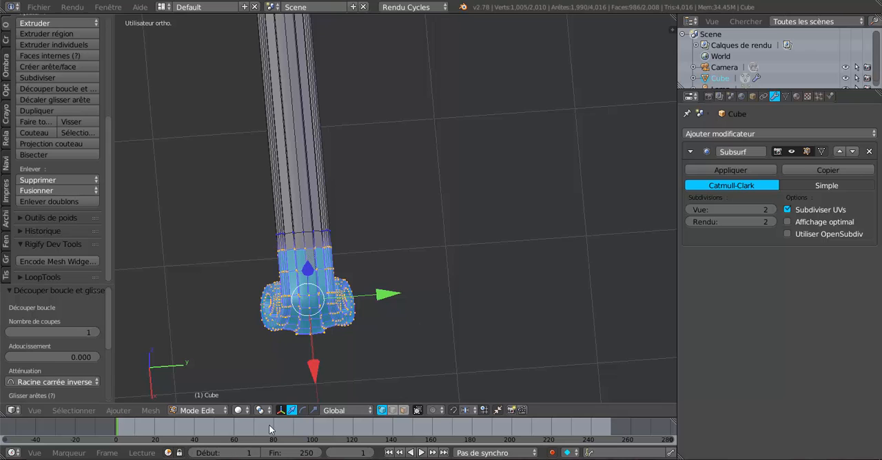
pyautogui.click(314, 411)
pyautogui.keyDown('shift'); pyautogui.moveTo(377, 348); pyautogui.dragTo(416, 329, button='middle'); pyautogui.keyUp('shift')
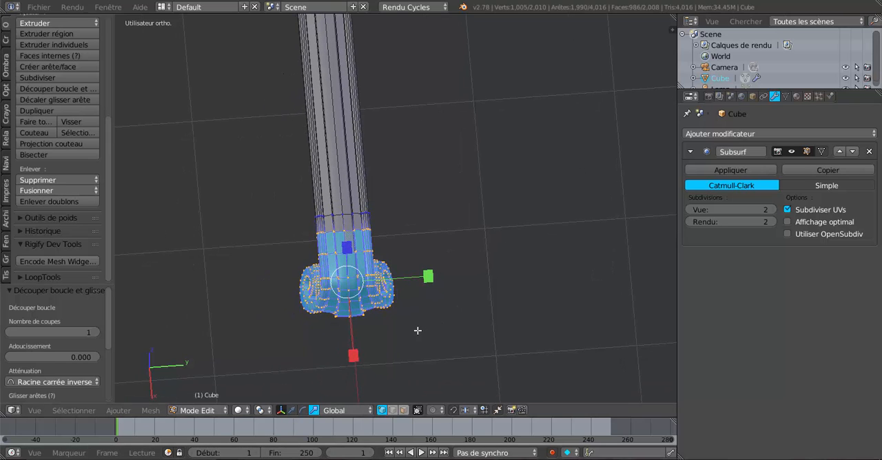
pyautogui.click(259, 411)
pyautogui.moveTo(430, 276); pyautogui.dragTo(397, 280)
pyautogui.press('Tab')
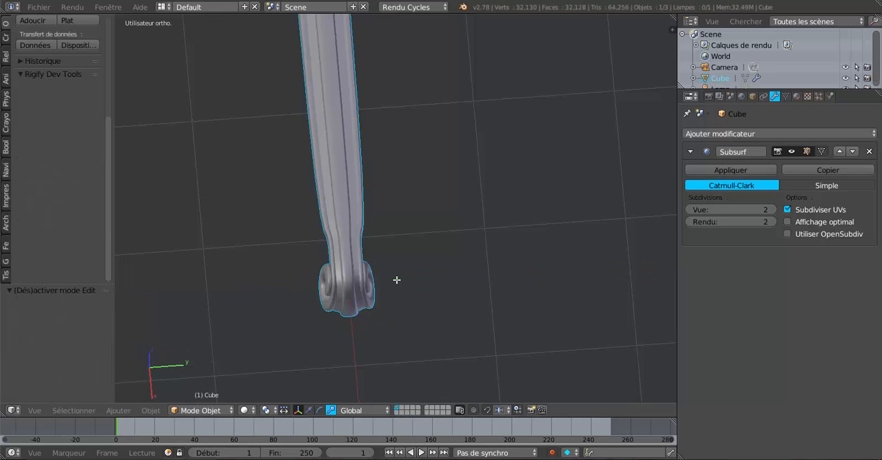
pyautogui.moveTo(397, 280); pyautogui.dragTo(369, 268, button='middle')
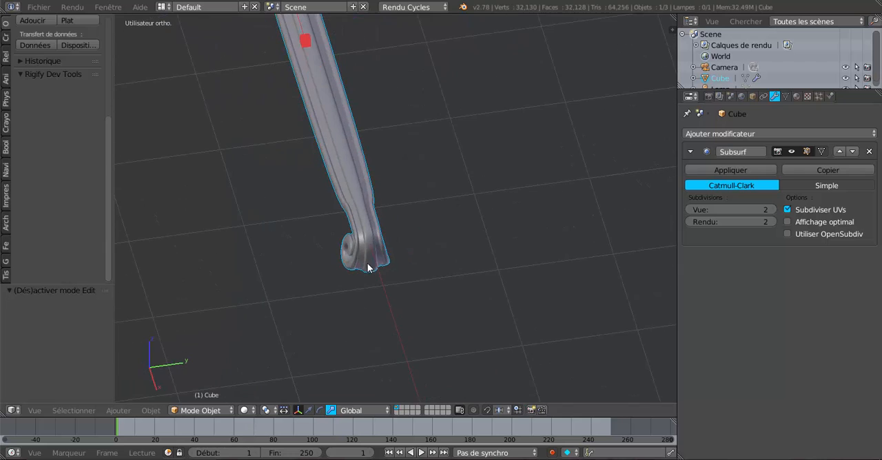
# Fine-tune the selected scroll end's width along Y, finishing with a Y scale of 0.919.
pyautogui.press('Tab')
pyautogui.moveTo(432, 250); pyautogui.dragTo(427, 250)
pyautogui.press('Tab')
pyautogui.moveTo(408, 275); pyautogui.dragTo(372, 332, button='middle')
pyautogui.press('Tab')
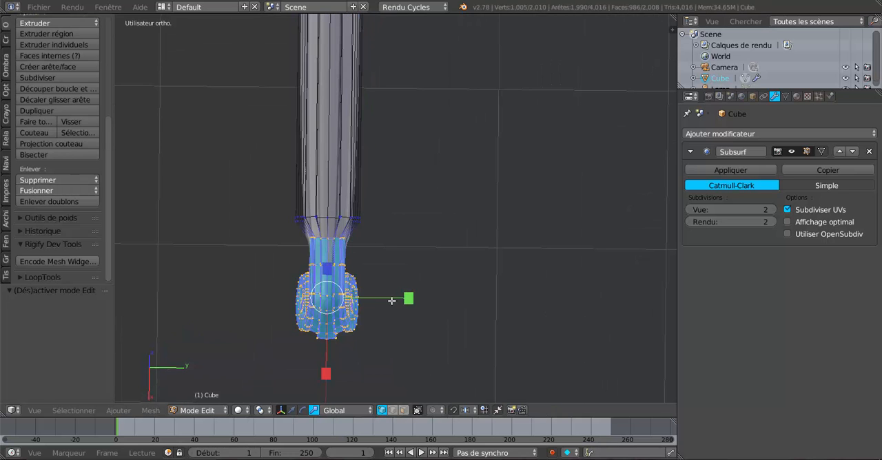
pyautogui.moveTo(408, 300)
pyautogui.mouseDown()
pyautogui.moveTo(606, 268)
pyautogui.moveTo(399, 290)
pyautogui.mouseUp()
# Try stretching the selected scroll end along X by 1.640, and undo the stretch.
pyautogui.moveTo(398, 289); pyautogui.dragTo(473, 238, button='middle')
pyautogui.scroll(-3, 550, 223)
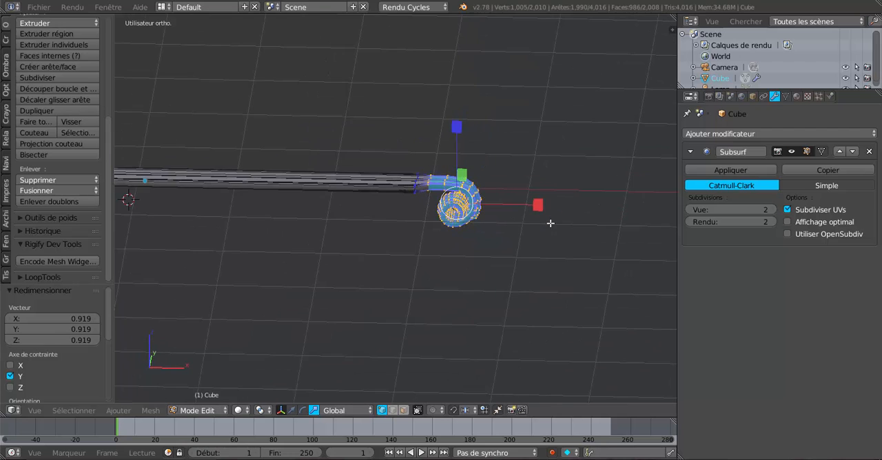
pyautogui.moveTo(544, 200); pyautogui.dragTo(595, 200)
pyautogui.moveTo(595, 199); pyautogui.dragTo(530, 278, button='middle')
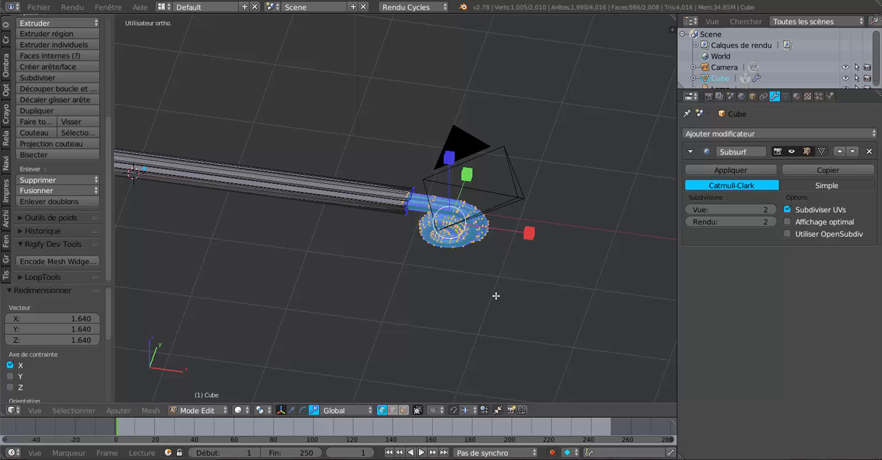
pyautogui.hotkey('ctrl', 'z')
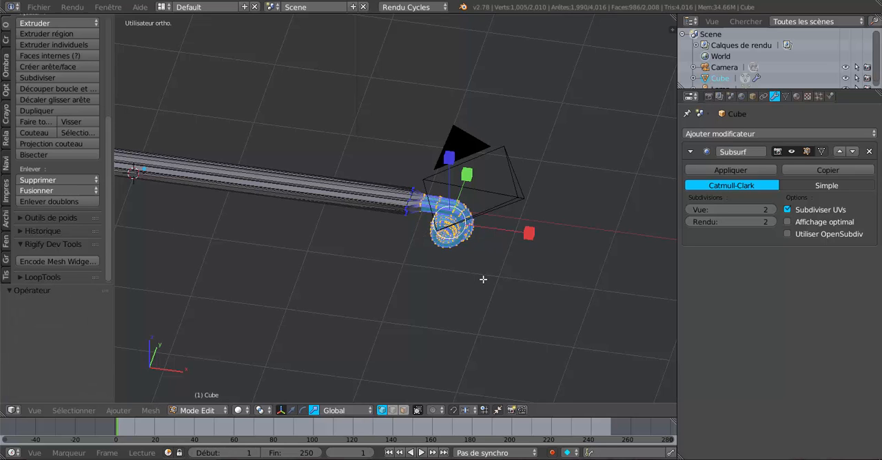
# Widen the selected scroll end along Y to roughly its original proportion to the bar, and return to object mode.
pyautogui.moveTo(459, 296); pyautogui.dragTo(375, 357, button='middle')
pyautogui.moveTo(457, 257); pyautogui.dragTo(525, 242)
pyautogui.press('Tab')
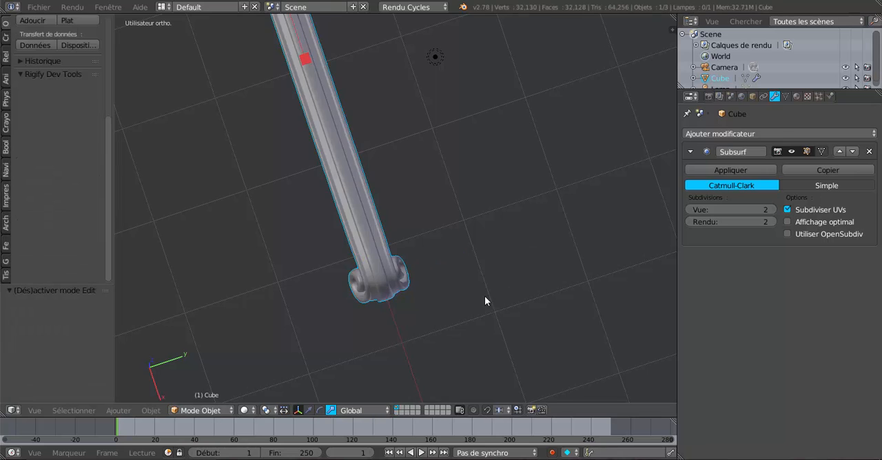
# In face selection mode, select the ring of faces around the bar just behind the scroll end.
pyautogui.moveTo(422, 321); pyautogui.dragTo(368, 239, button='middle')
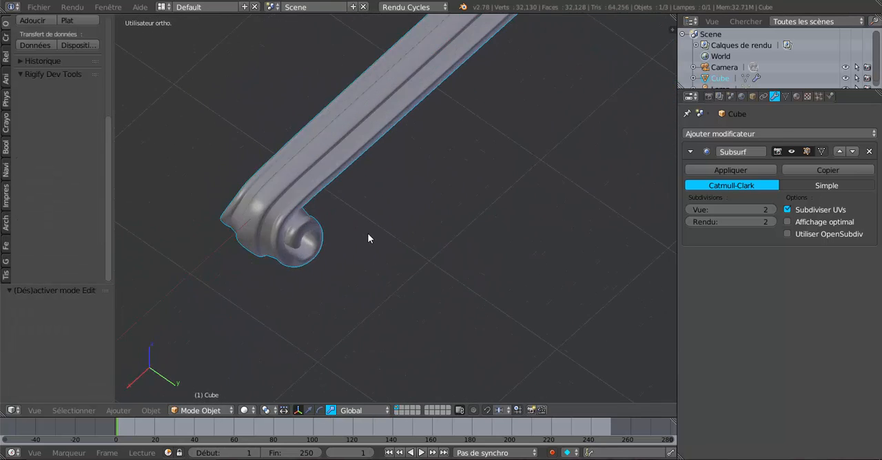
pyautogui.press('Tab')
pyautogui.scroll(3, 368, 234)
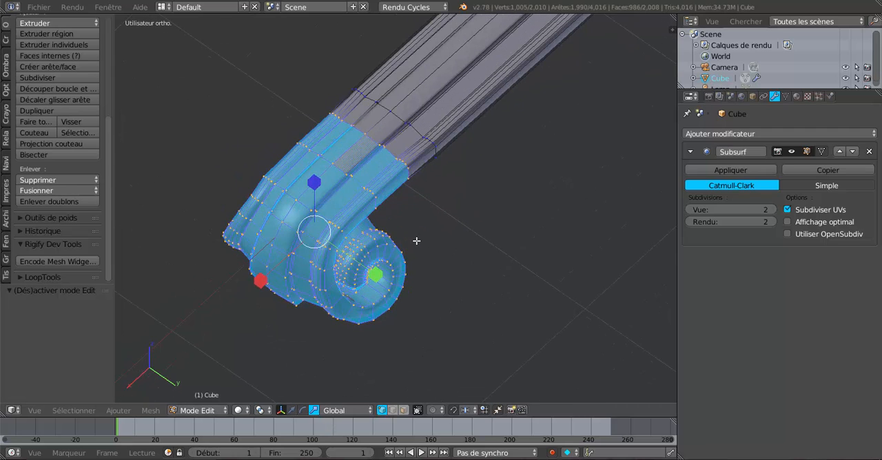
pyautogui.click(402, 410)
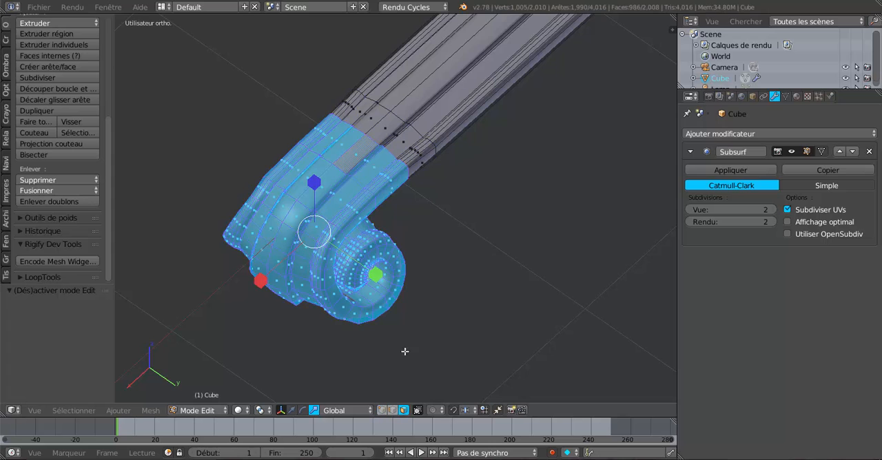
pyautogui.keyDown('alt'); pyautogui.rightClick(386, 184); pyautogui.keyUp('alt')
pyautogui.scroll(-2, 410, 256)
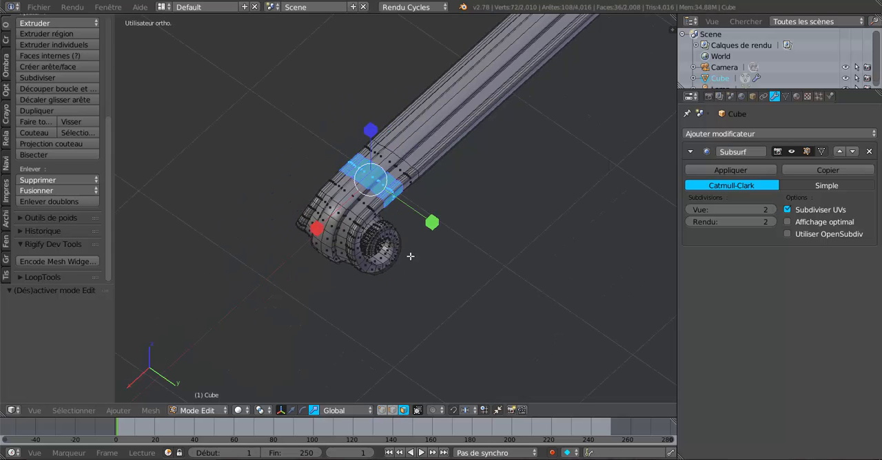
# Try the selected face ring wider along Y, check it in object mode, and scale it by 0.611 along Y.
pyautogui.moveTo(430, 224); pyautogui.dragTo(479, 239)
pyautogui.press('Tab')
pyautogui.moveTo(478, 244)
pyautogui.mouseDown(button='middle')
pyautogui.moveTo(501, 265)
pyautogui.moveTo(531, 271)
pyautogui.moveTo(521, 226)
pyautogui.moveTo(435, 221)
pyautogui.moveTo(400, 230)
pyautogui.moveTo(384, 195)
pyautogui.moveTo(389, 278)
pyautogui.moveTo(377, 313)
pyautogui.mouseUp(button='middle')
pyautogui.press('Tab')
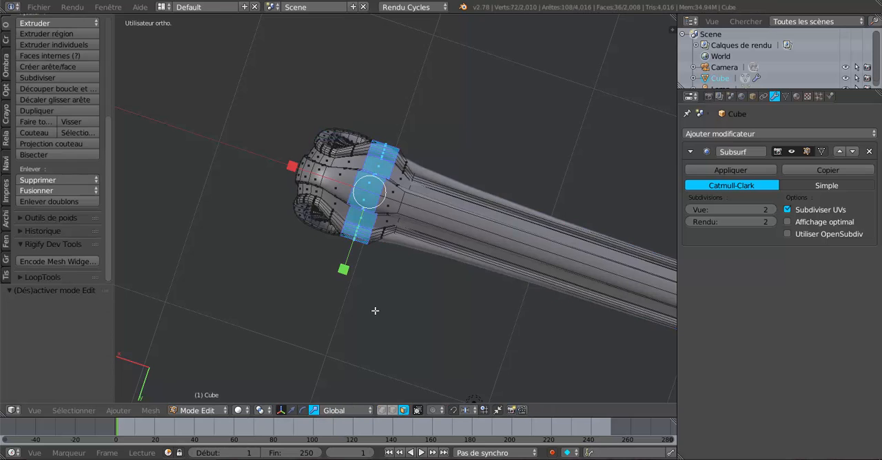
pyautogui.moveTo(345, 264); pyautogui.dragTo(351, 242)
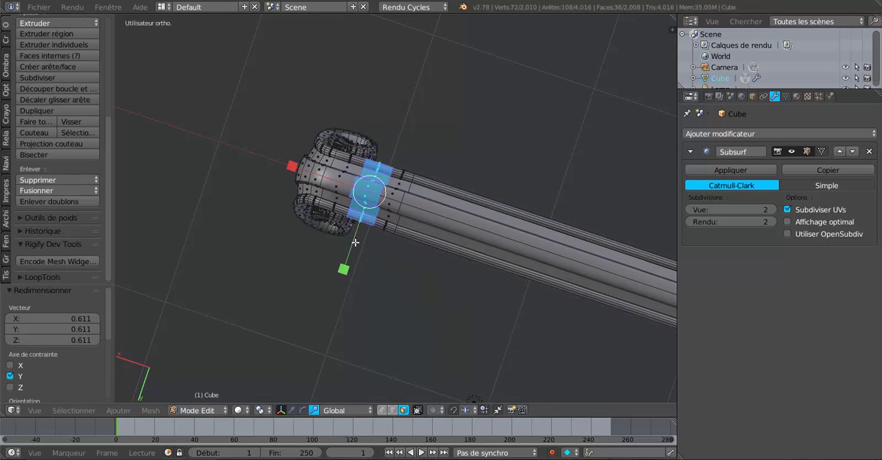
# Extrude the selected face ring and scale it uniformly by 1.172 to form a raised collar around the bar.
pyautogui.moveTo(351, 242); pyautogui.dragTo(436, 204, button='middle')
pyautogui.scroll(3, 437, 204)
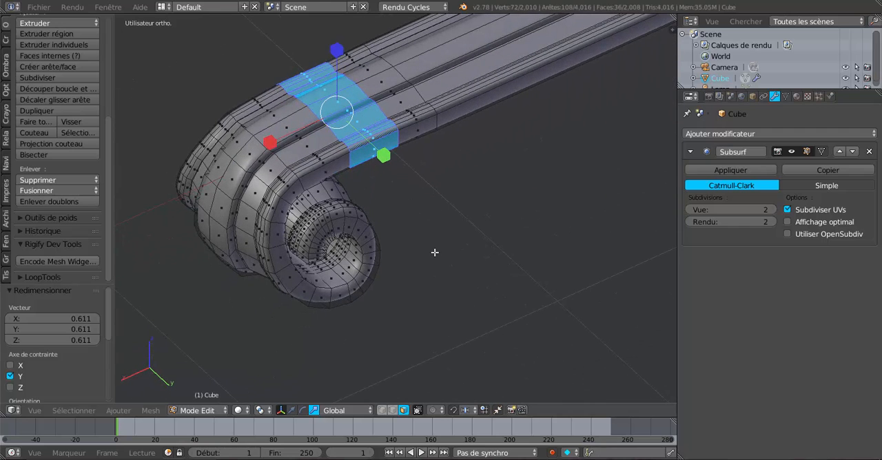
pyautogui.press('s')
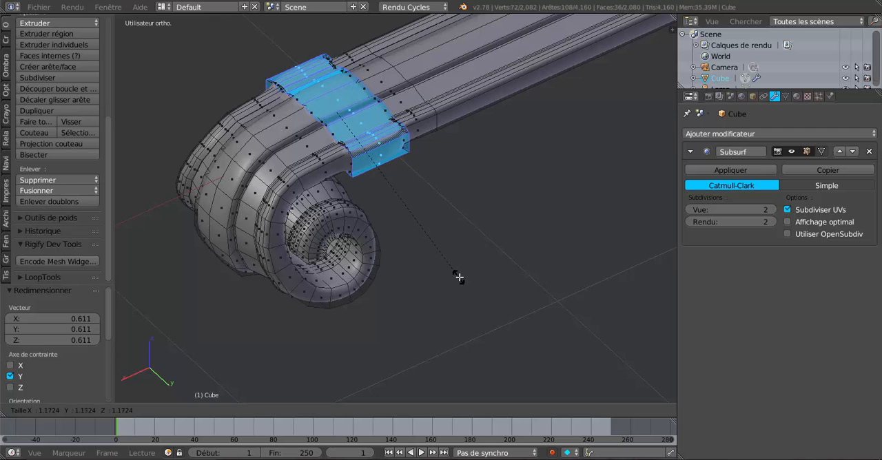
pyautogui.click(459, 277)
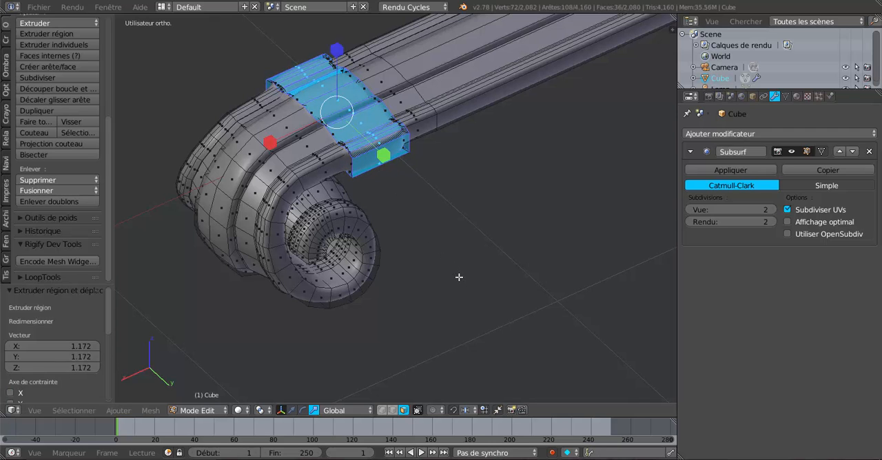
# Inspect the raised collar and scroll end from several angles, alternating between edit and object mode.
pyautogui.press('Tab')
pyautogui.scroll(-2, 448, 277)
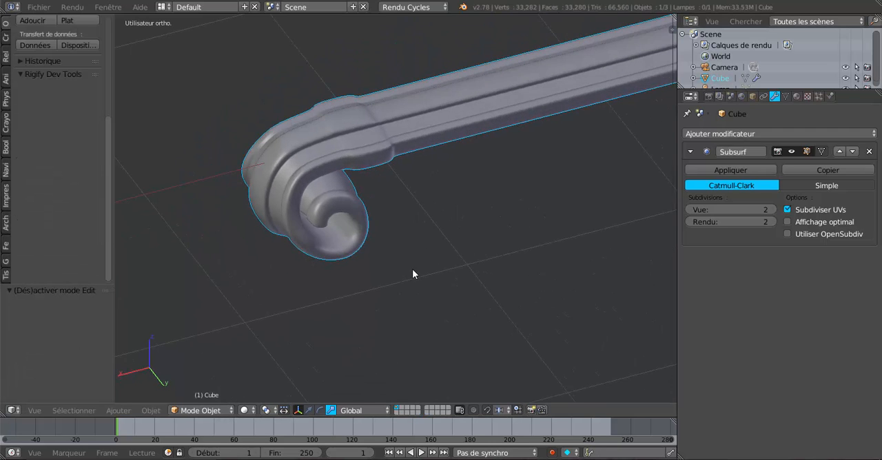
pyautogui.press('Tab')
pyautogui.moveTo(354, 64); pyautogui.dragTo(351, 34)
pyautogui.press('Tab')
pyautogui.scroll(-4, 375, 171)
pyautogui.moveTo(343, 217); pyautogui.dragTo(547, 283, button='middle')
pyautogui.scroll(3, 510, 245)
pyautogui.moveTo(510, 245); pyautogui.dragTo(337, 262, button='middle')
# Add two lengthwise edge loops to the central band of the bar and scroll, one close to each side edge.
pyautogui.press('Tab')
pyautogui.scroll(2, 338, 263)
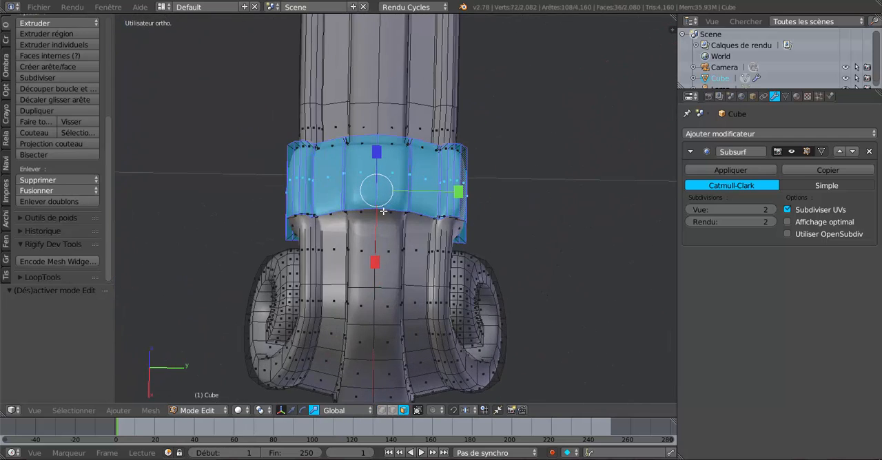
pyautogui.press('a')
pyautogui.hotkey('ctrl', 'r')
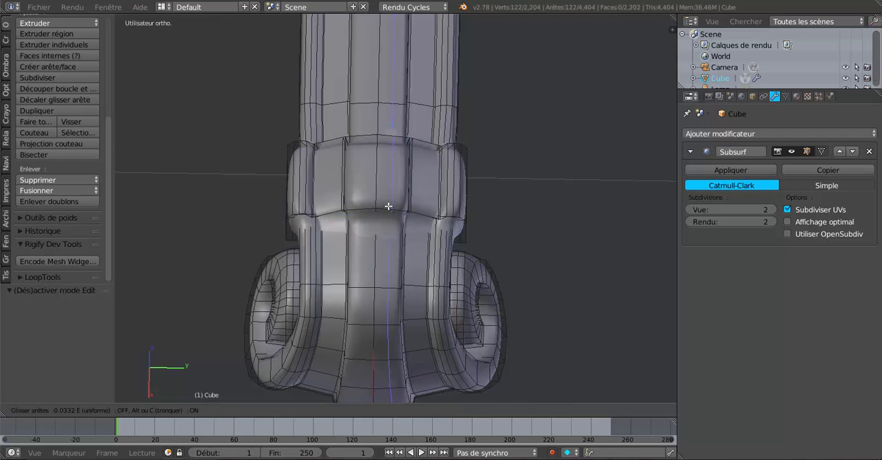
pyautogui.click(400, 201)
pyautogui.rightClick(399, 202)
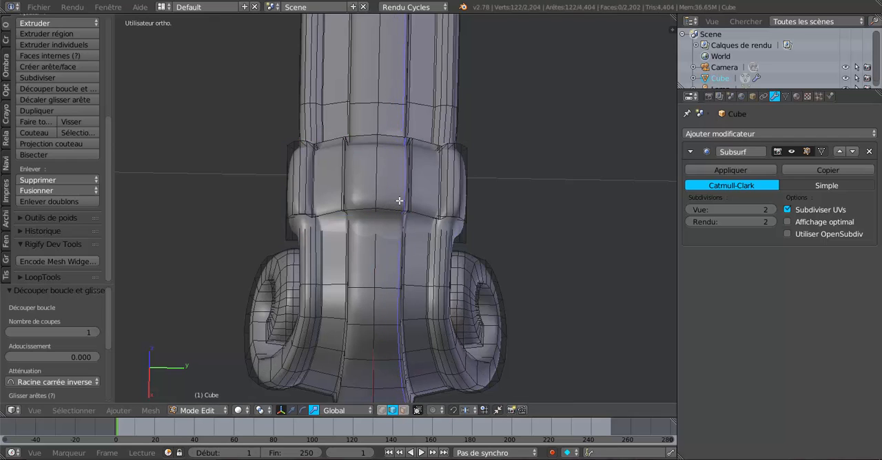
pyautogui.hotkey('ctrl', 'r')
pyautogui.click(364, 211)
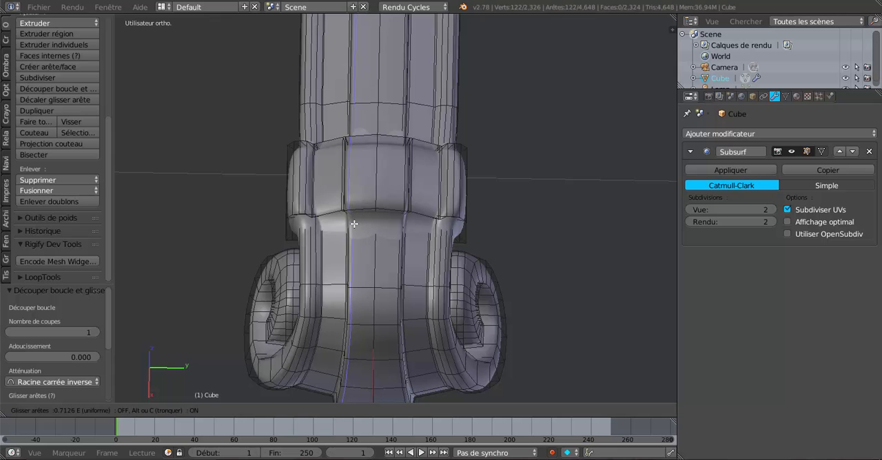
pyautogui.click(354, 224)
# Check the sharpened central band in object mode and widen the 3D viewport by narrowing the properties area.
pyautogui.press('Tab')
pyautogui.scroll(-4, 351, 264)
pyautogui.moveTo(351, 264)
pyautogui.mouseDown(button='middle')
pyautogui.moveTo(446, 256)
pyautogui.moveTo(512, 231)
pyautogui.moveTo(520, 197)
pyautogui.moveTo(480, 181)
pyautogui.moveTo(461, 209)
pyautogui.moveTo(428, 221)
pyautogui.moveTo(485, 227)
pyautogui.moveTo(510, 303)
pyautogui.moveTo(569, 253)
pyautogui.moveTo(483, 315)
pyautogui.moveTo(403, 315)
pyautogui.moveTo(409, 301)
pyautogui.moveTo(520, 290)
pyautogui.moveTo(475, 297)
pyautogui.moveTo(507, 292)
pyautogui.moveTo(427, 264)
pyautogui.moveTo(344, 285)
pyautogui.moveTo(332, 266)
pyautogui.moveTo(367, 259)
pyautogui.mouseUp(button='middle')
pyautogui.scroll(7, 367, 262)
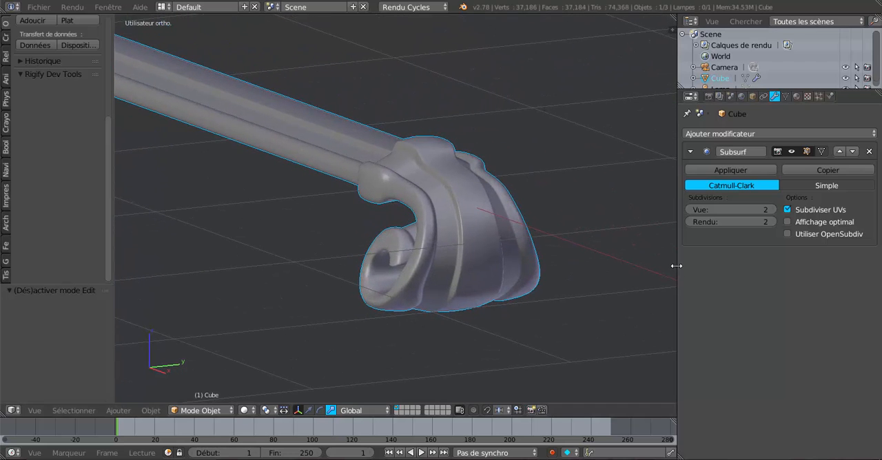
pyautogui.moveTo(677, 264); pyautogui.dragTo(770, 252)
pyautogui.keyDown('shift'); pyautogui.moveTo(630, 257); pyautogui.dragTo(607, 247, button='middle'); pyautogui.keyUp('shift')
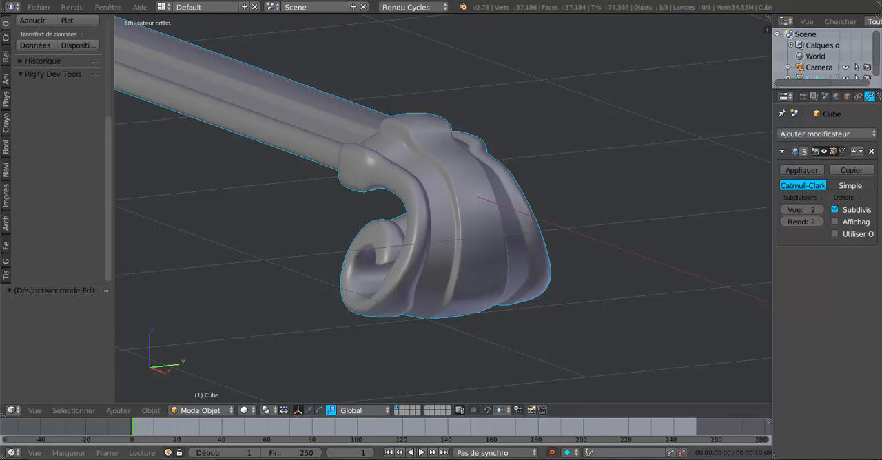
pyautogui.moveTo(717, 459)
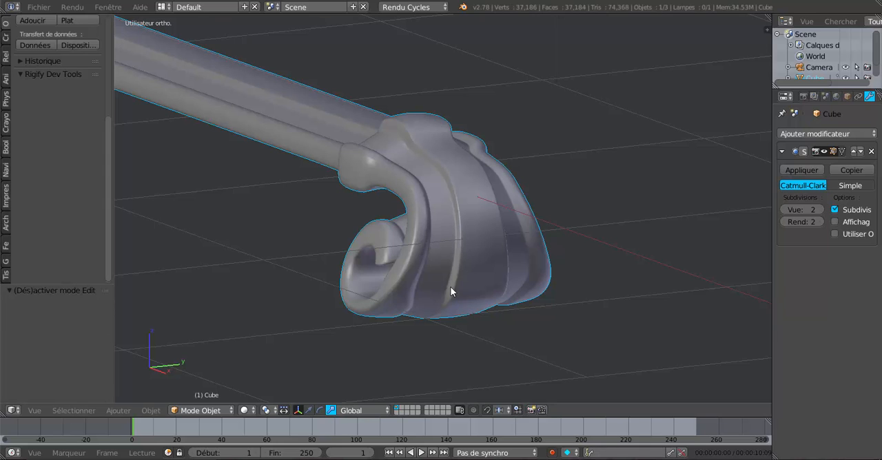
pyautogui.scroll(3, 472, 292)
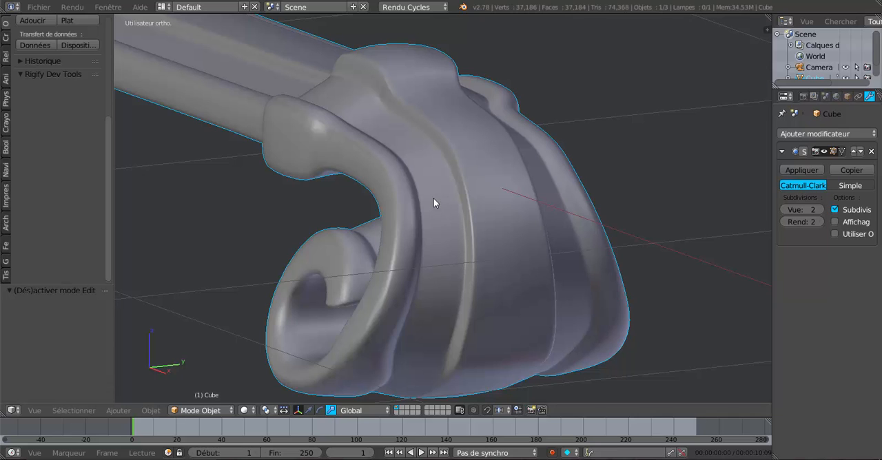
# Add an edge loop around the neck of the scroll, slid tight against the collar, and check the smoothed shape.
pyautogui.press('Tab')
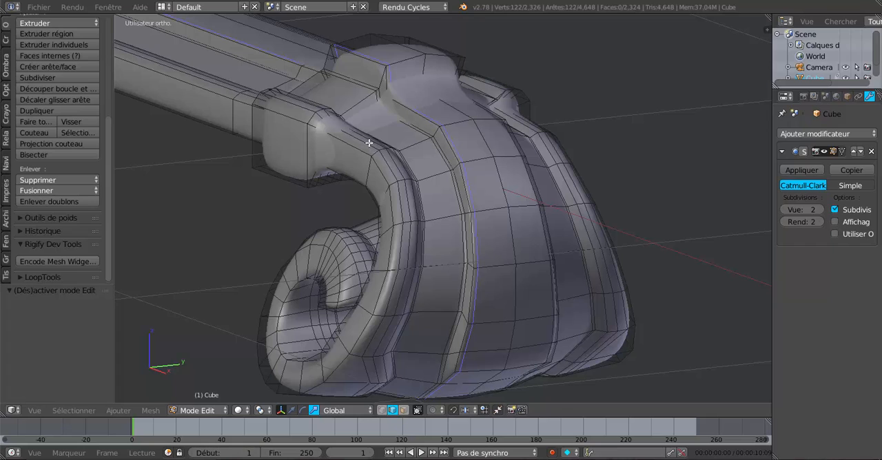
pyautogui.hotkey('ctrl', 'r')
pyautogui.click(369, 142)
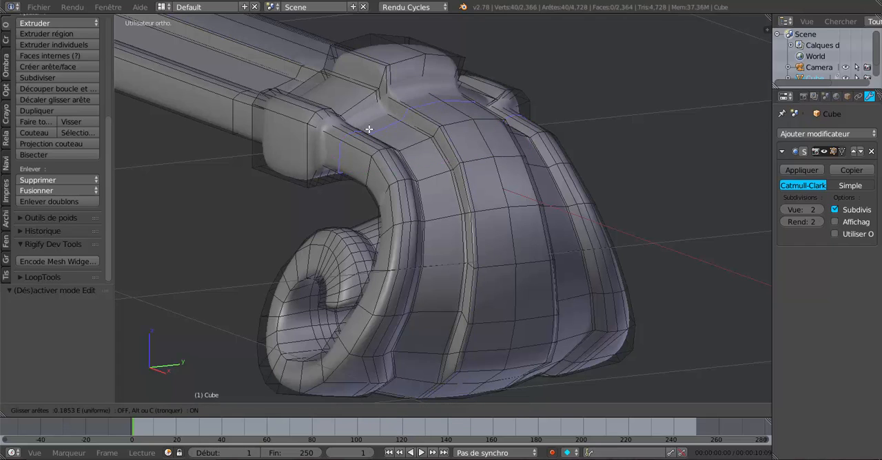
pyautogui.moveTo(366, 119); pyautogui.dragTo(364, 109)
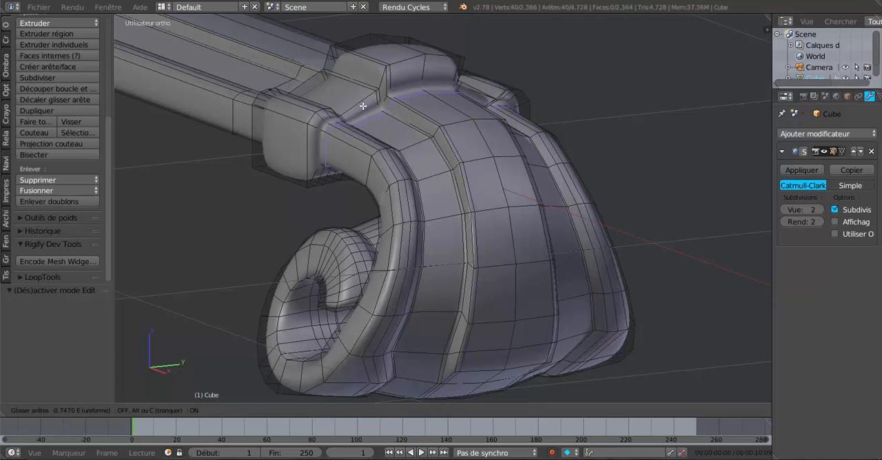
pyautogui.click(363, 106)
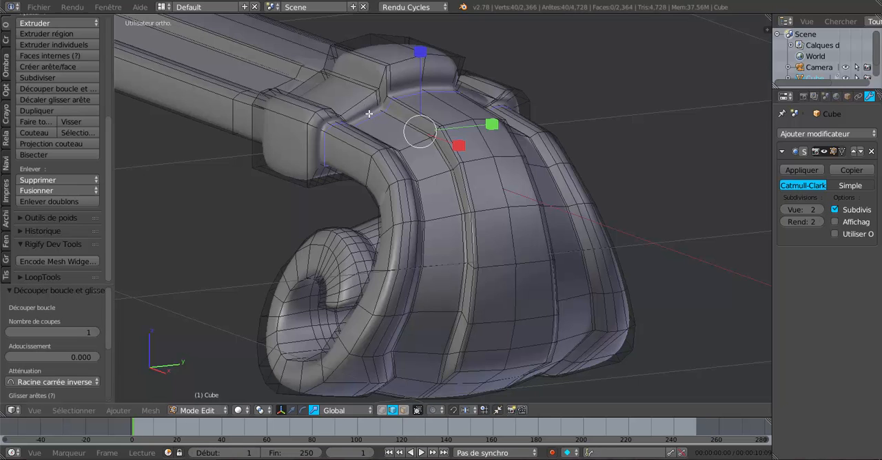
pyautogui.scroll(1, 397, 121)
pyautogui.scroll(-1, 398, 122)
pyautogui.press('Tab')
pyautogui.press('Tab')
pyautogui.scroll(-2, 402, 129)
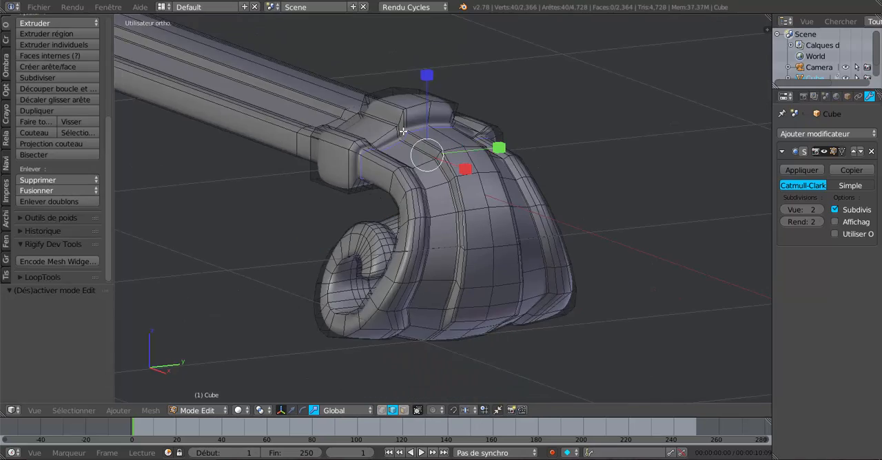
# Add an edge loop around the bar on the collar's other side, slid tight against the collar.
pyautogui.moveTo(433, 166); pyautogui.dragTo(506, 178, button='middle')
pyautogui.scroll(-4, 507, 178)
pyautogui.keyDown('shift'); pyautogui.moveTo(567, 196); pyautogui.dragTo(237, 253, button='middle'); pyautogui.keyUp('shift')
pyautogui.moveTo(419, 259); pyautogui.dragTo(469, 257, button='middle')
pyautogui.keyDown('shift'); pyautogui.moveTo(581, 256); pyautogui.dragTo(529, 229, button='middle'); pyautogui.keyUp('shift')
pyautogui.scroll(3, 392, 241)
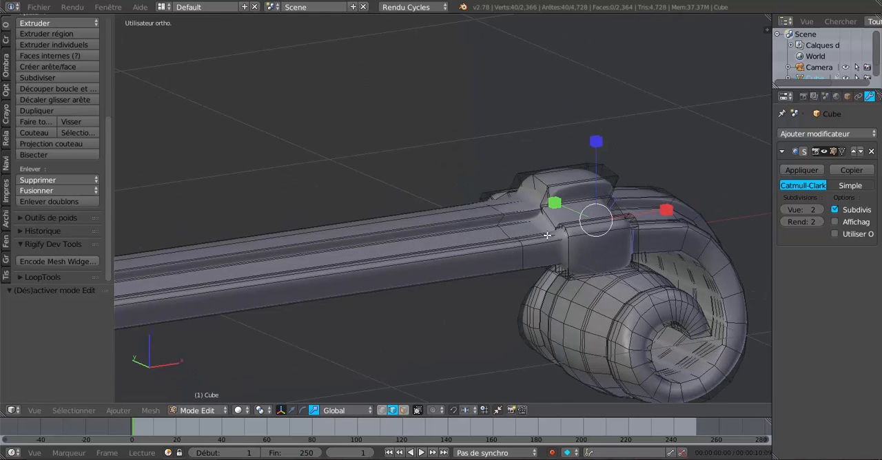
pyautogui.hotkey('ctrl', 'e')
pyautogui.hotkey('ctrl', 'r')
pyautogui.click(545, 242)
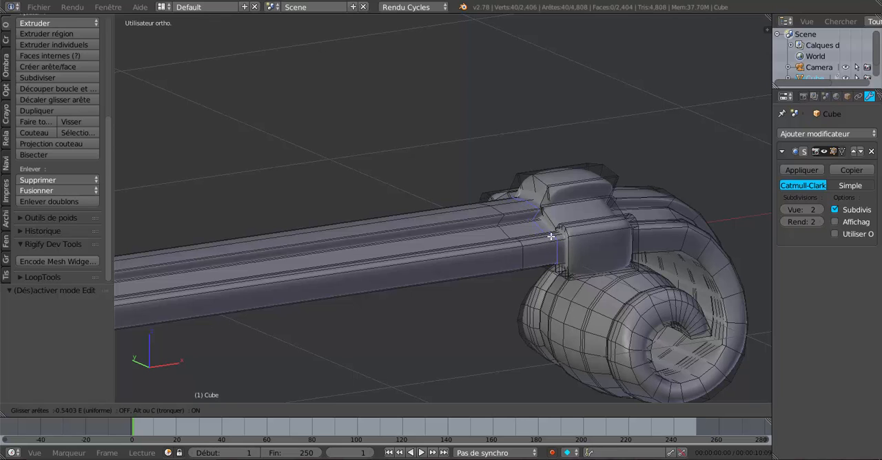
pyautogui.click(553, 235)
# Try an edge loop around the collar near its scroll-side edge, check it in object mode, and undo it.
pyautogui.moveTo(552, 236); pyautogui.dragTo(431, 241, button='middle')
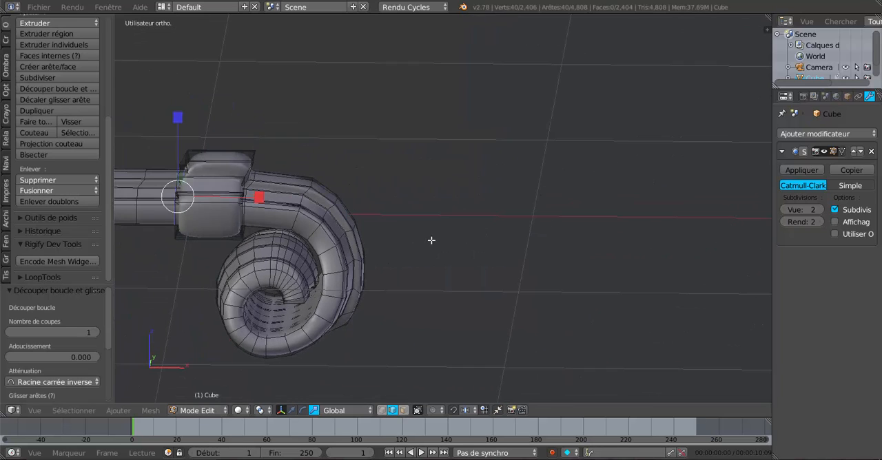
pyautogui.hotkey('ctrl', 'r')
pyautogui.click(219, 160)
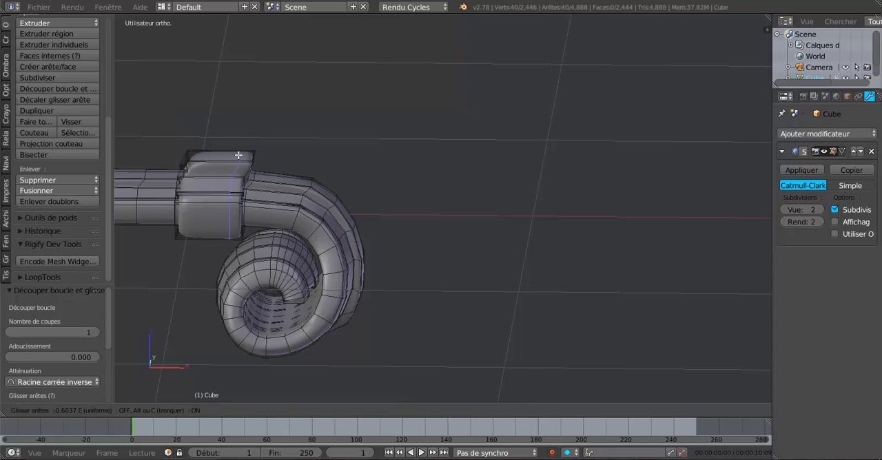
pyautogui.click(244, 154)
pyautogui.press('Tab')
pyautogui.scroll(-3, 282, 218)
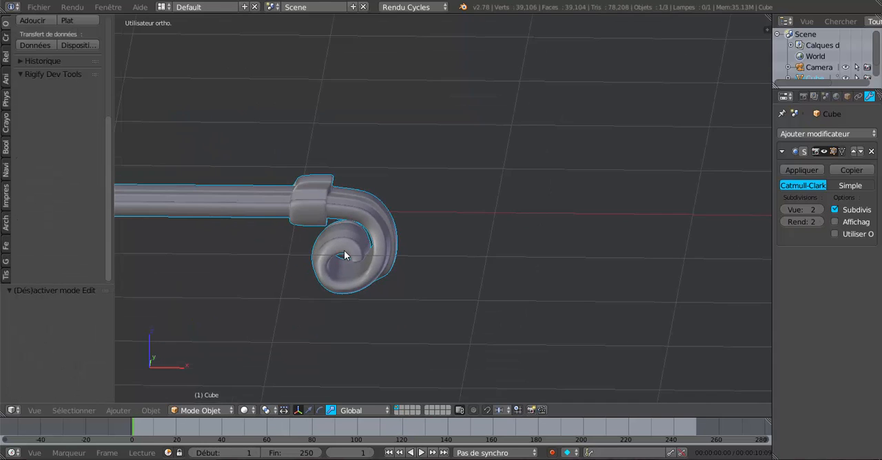
pyautogui.moveTo(283, 218); pyautogui.dragTo(255, 250, button='middle')
pyautogui.keyDown('shift'); pyautogui.moveTo(466, 286); pyautogui.dragTo(495, 300, button='middle'); pyautogui.keyUp('shift')
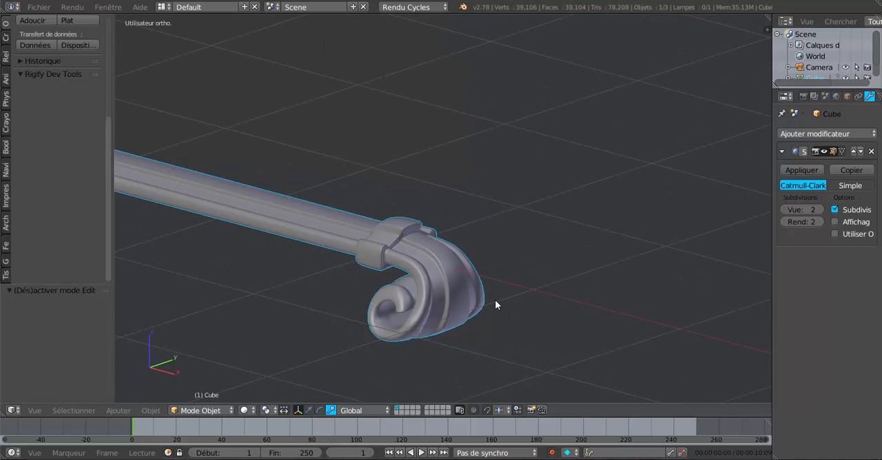
pyautogui.scroll(3, 495, 300)
pyautogui.press('Tab')
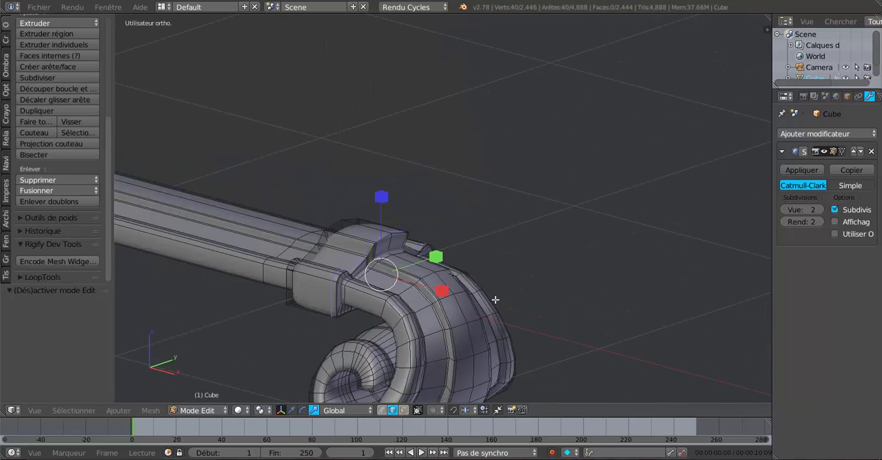
pyautogui.hotkey('ctrl', 'e')
pyautogui.hotkey('ctrl', 'z')
# Switch to face selection mode and select the ring of outer faces around the collar.
pyautogui.moveTo(499, 271); pyautogui.dragTo(520, 271, button='middle')
pyautogui.scroll(2, 521, 271)
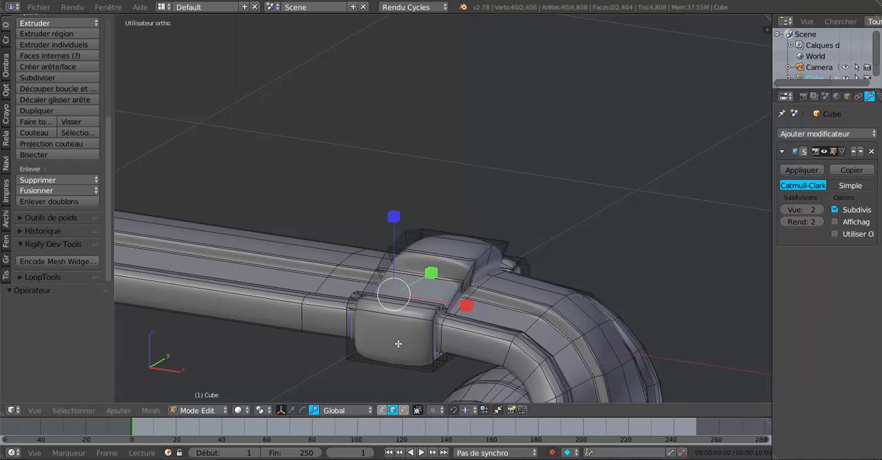
pyautogui.click(403, 411)
pyautogui.press('l')
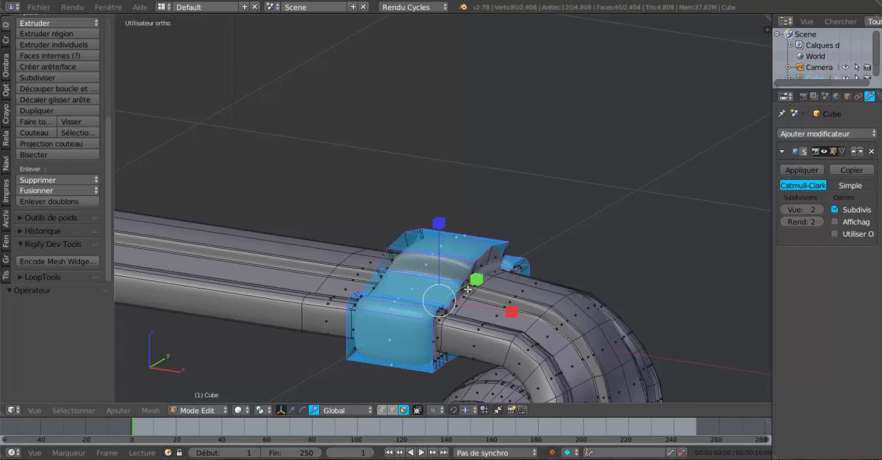
# Move the collar's selected face ring by -0.006 along X and scale it by 0.543 along X.
pyautogui.moveTo(518, 291); pyautogui.dragTo(542, 291, button='middle')
pyautogui.keyDown('shift'); pyautogui.moveTo(641, 289); pyautogui.dragTo(384, 261, button='middle'); pyautogui.keyUp('shift')
pyautogui.moveTo(384, 260); pyautogui.dragTo(389, 260, button='middle')
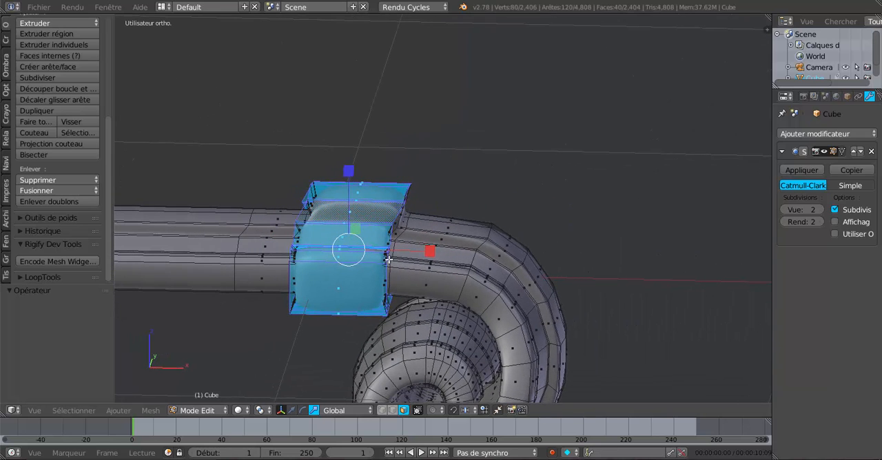
pyautogui.click(292, 410)
pyautogui.moveTo(423, 250); pyautogui.dragTo(423, 249)
pyautogui.moveTo(435, 248); pyautogui.dragTo(432, 266, button='middle')
pyautogui.click(315, 410)
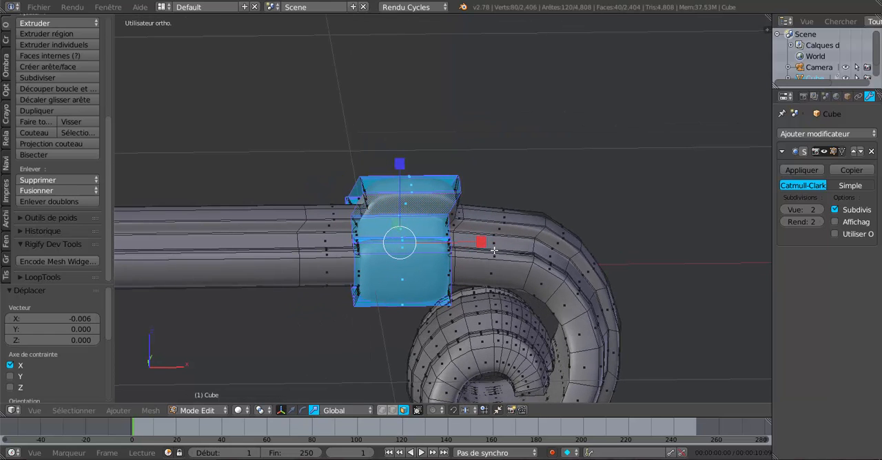
pyautogui.moveTo(480, 243); pyautogui.dragTo(446, 245)
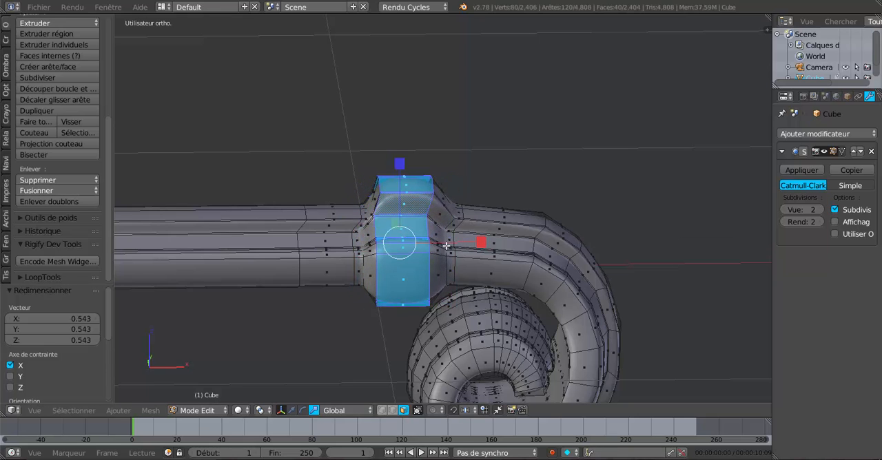
# Compare the narrowed collar's mesh with its smoothed shape by switching between object and edit mode.
pyautogui.press('Tab')
pyautogui.scroll(-1, 446, 246)
pyautogui.moveTo(446, 245); pyautogui.dragTo(238, 262, button='middle')
pyautogui.moveTo(345, 213); pyautogui.dragTo(470, 239, button='middle')
pyautogui.press('Tab')
pyautogui.scroll(2, 470, 239)
pyautogui.scroll(1, 449, 257)
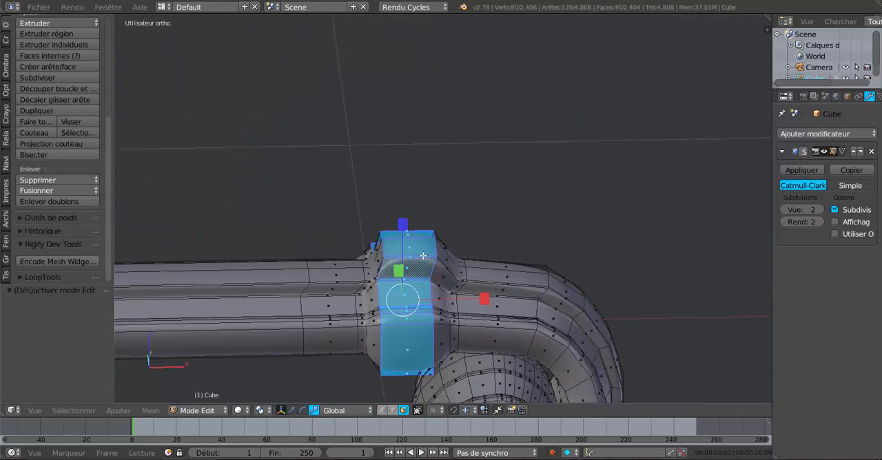
pyautogui.scroll(1, 423, 257)
pyautogui.press('Tab')
pyautogui.scroll(-5, 423, 256)
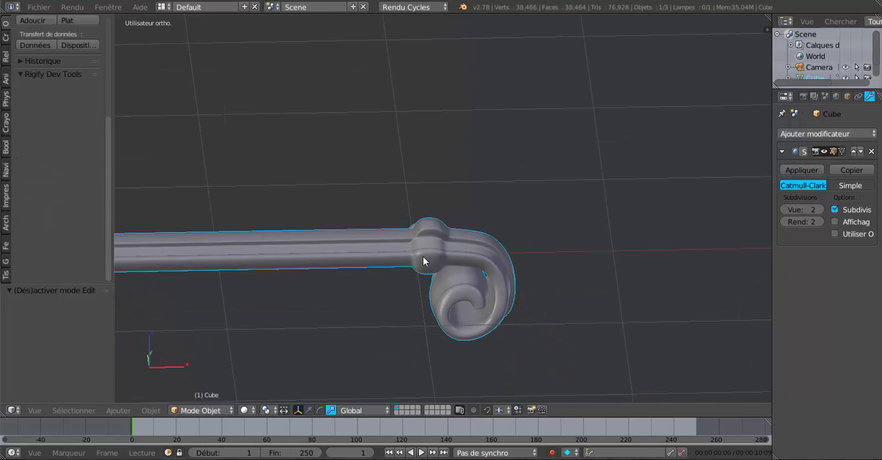
# Examine the scroll end and collar against the whole bar at several distances, and return to edit mode.
pyautogui.moveTo(424, 276); pyautogui.dragTo(373, 243, button='middle')
pyautogui.scroll(-3, 459, 300)
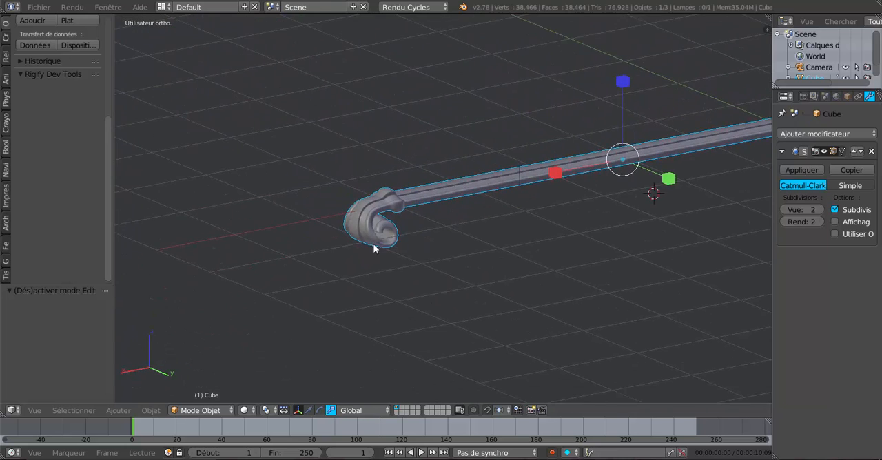
pyautogui.scroll(4, 372, 244)
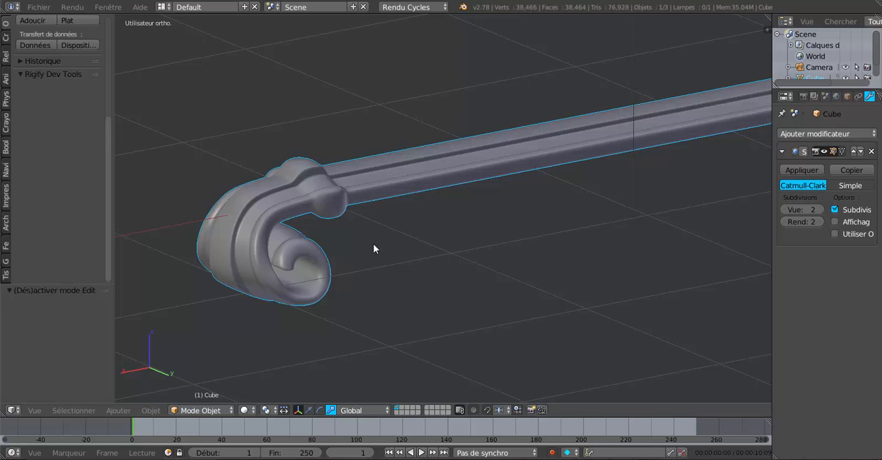
pyautogui.scroll(-3, 373, 243)
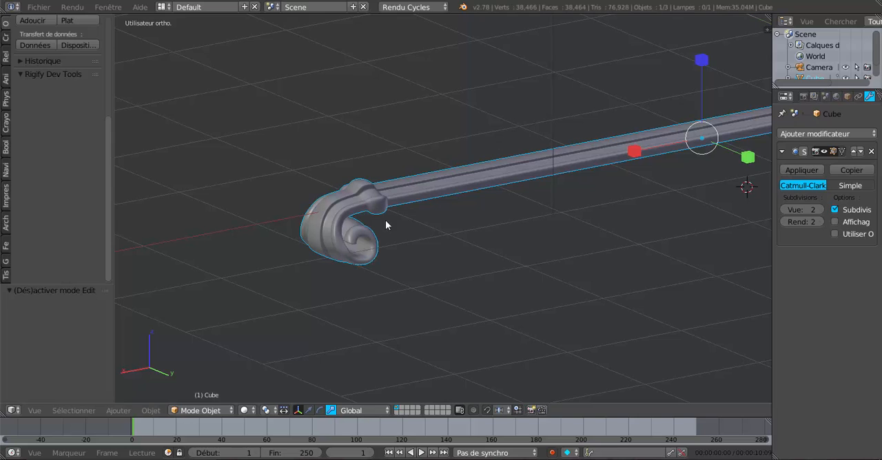
pyautogui.scroll(2, 379, 228)
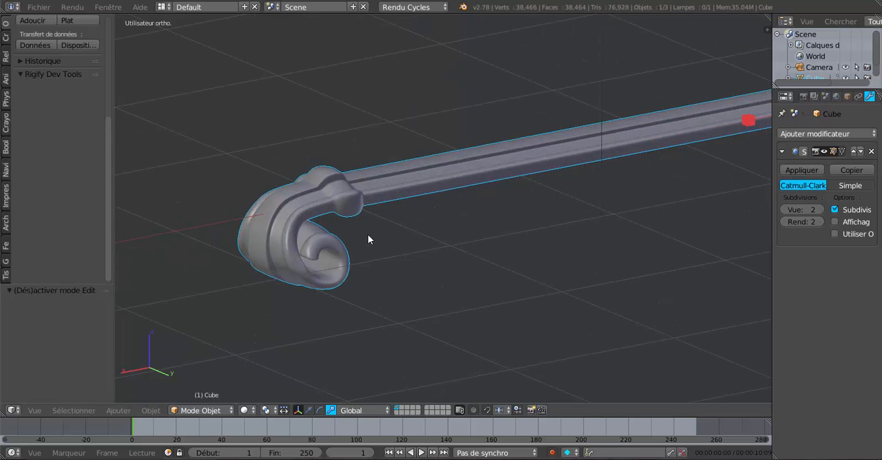
pyautogui.scroll(-1, 368, 236)
pyautogui.keyDown('shift'); pyautogui.moveTo(377, 236); pyautogui.dragTo(381, 283, button='middle'); pyautogui.keyUp('shift')
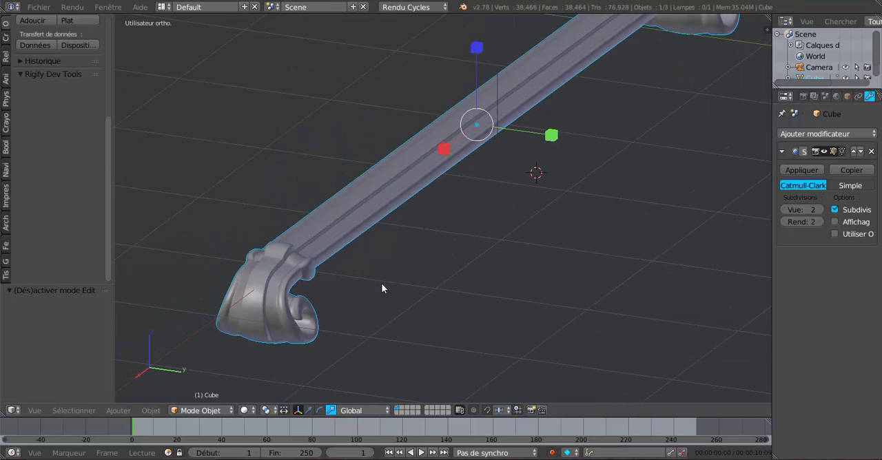
pyautogui.scroll(4, 500, 221)
pyautogui.keyDown('shift'); pyautogui.moveTo(481, 237); pyautogui.dragTo(575, 237, button='middle'); pyautogui.keyUp('shift')
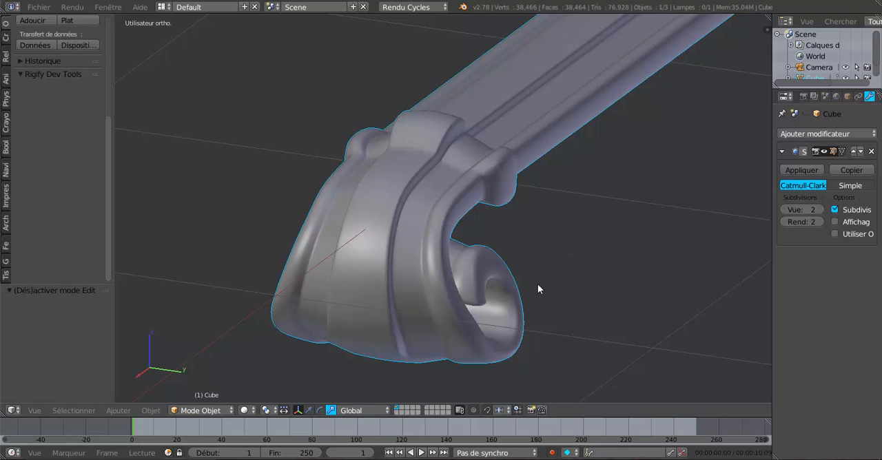
pyautogui.press('Tab')
pyautogui.scroll(1, 495, 274)
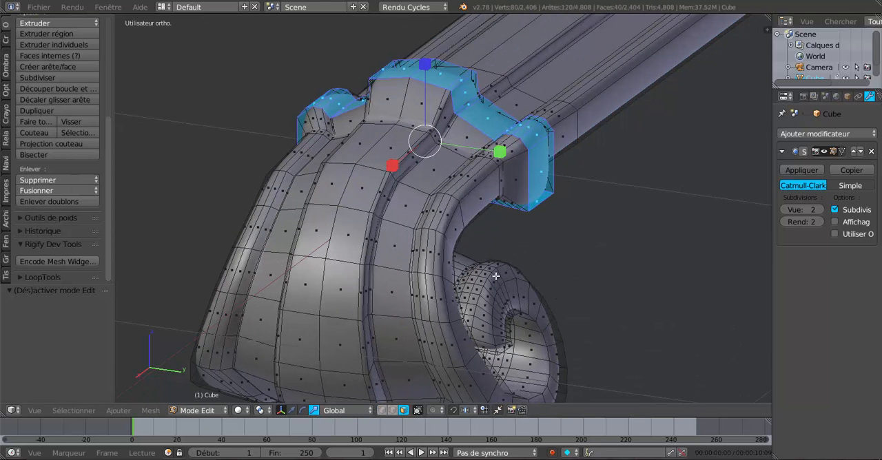
# Add three evenly spaced loop cuts along the side of the scroll and bar, plus another centred loop cut along the scroll's side face.
pyautogui.hotkey('ctrl', 'r')
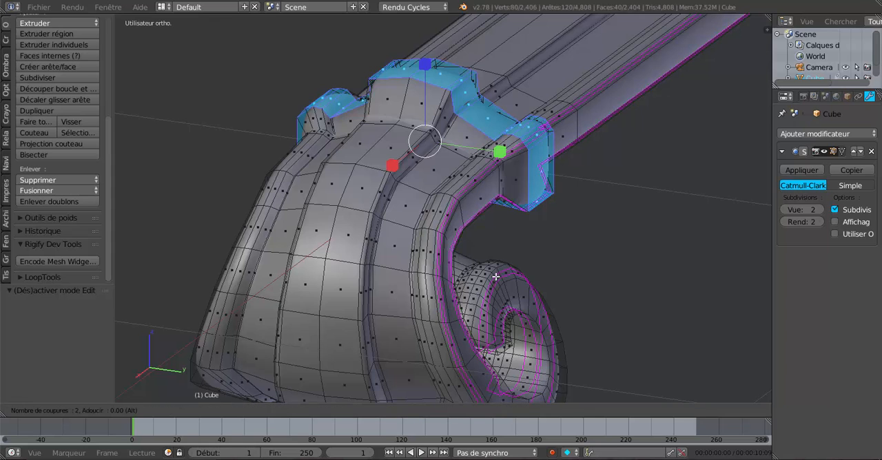
pyautogui.click(495, 276)
pyautogui.rightClick(496, 276)
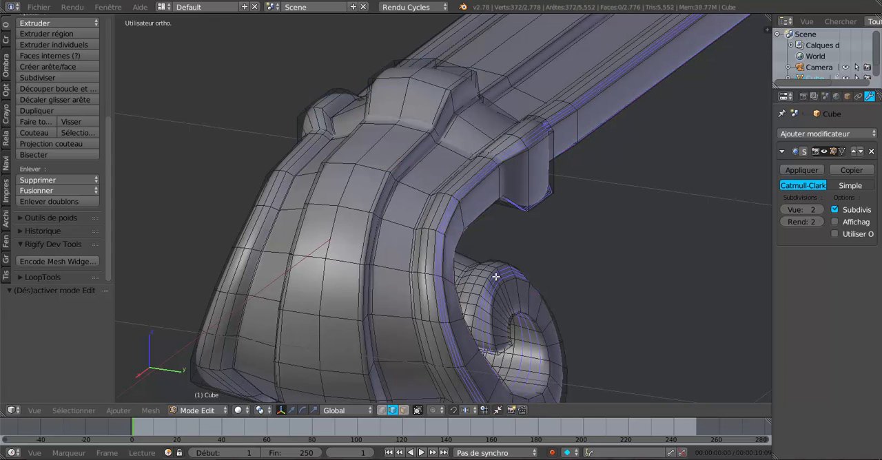
pyautogui.hotkey('ctrl', 'r')
pyautogui.click(522, 299)
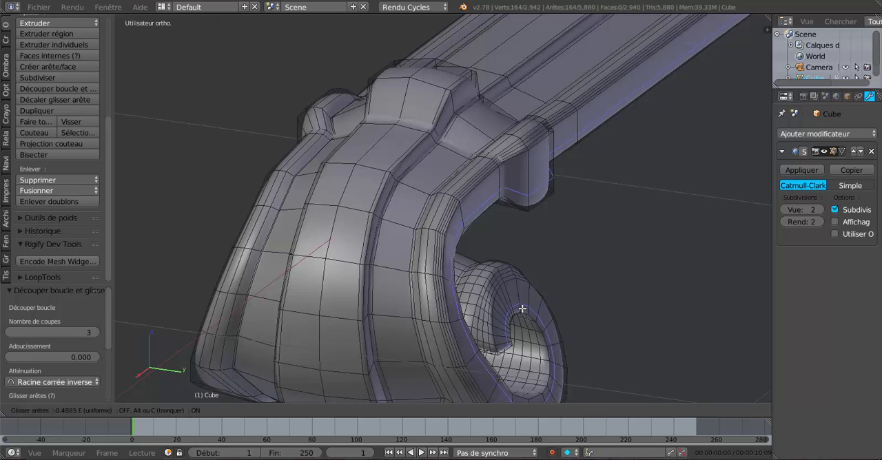
pyautogui.rightClick(522, 313)
# Leave edit mode and examine the smoothed scroll end, its curled side edge and the collar at several distances.
pyautogui.press('Tab')
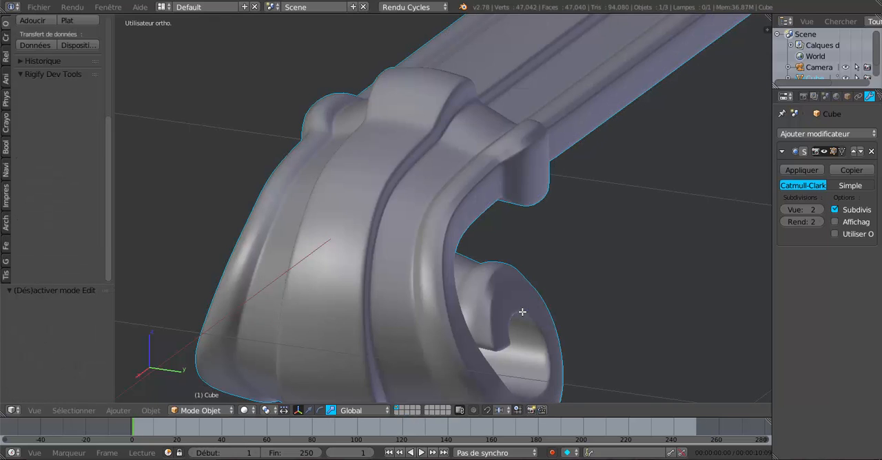
pyautogui.scroll(-4, 522, 312)
pyautogui.scroll(3, 484, 330)
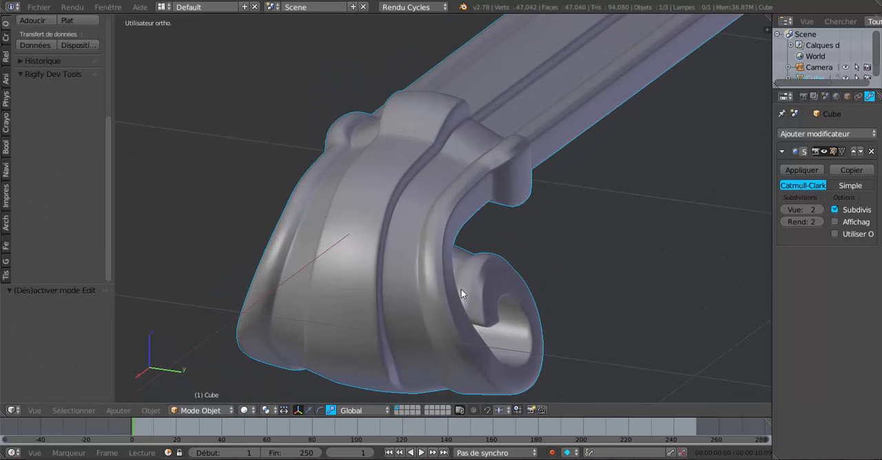
pyautogui.scroll(-2, 464, 235)
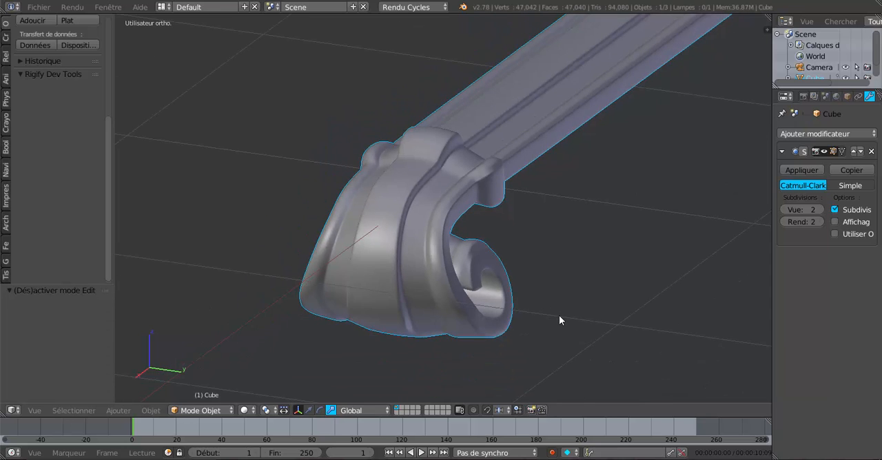
pyautogui.scroll(3, 559, 316)
pyautogui.keyDown('shift'); pyautogui.moveTo(558, 316); pyautogui.dragTo(557, 269, button='middle'); pyautogui.keyUp('shift')
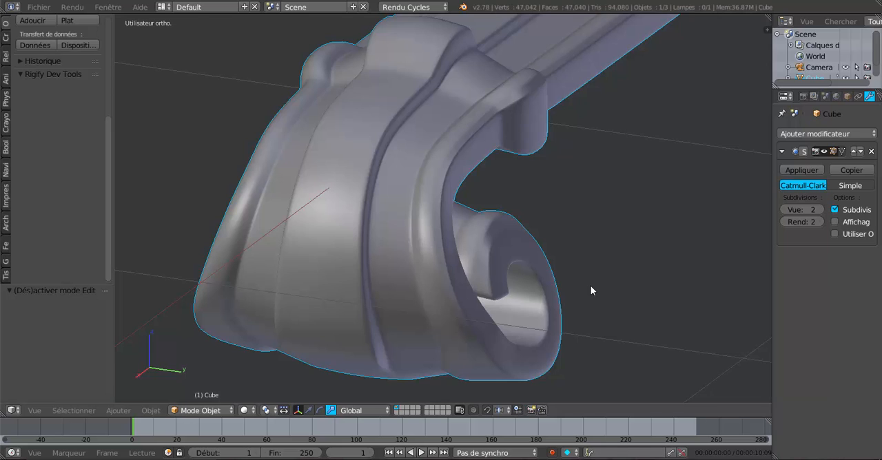
pyautogui.scroll(-3, 591, 287)
pyautogui.scroll(2, 592, 287)
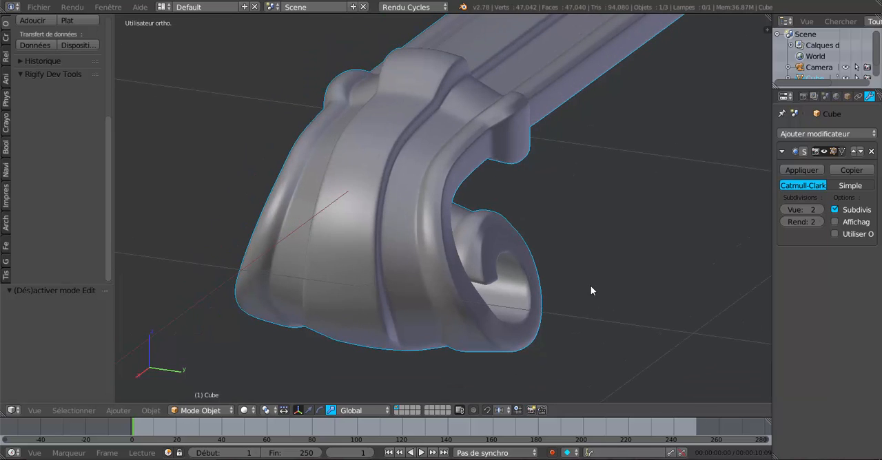